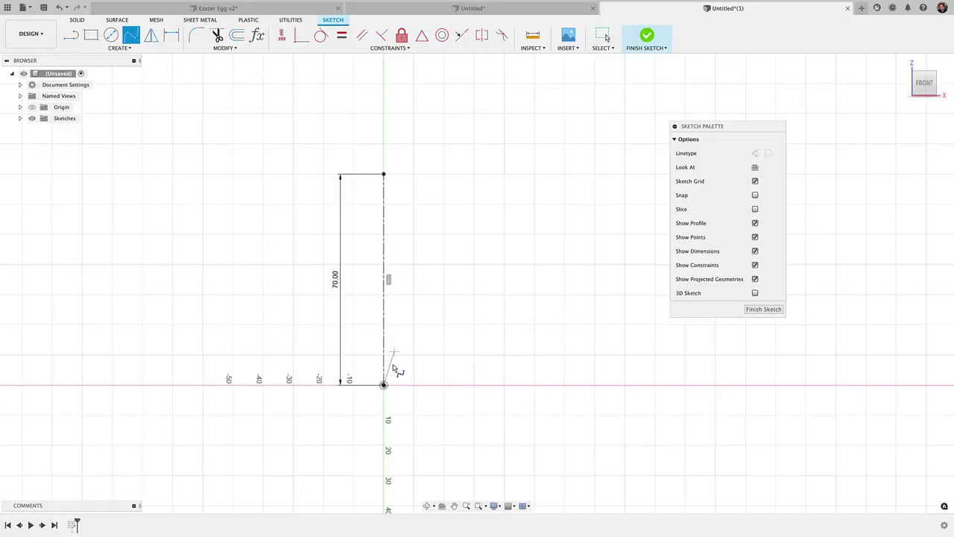
Finish the egg-profile spline at the upper end of the 70 mm construction line and shape both ends with their tangent handles
{"action": "left_click", "coordinate": [383, 175]}
{"action": "left_click_drag", "start_coordinate": [368, 148], "coordinate": [357, 170]}
{"action": "left_click_drag", "start_coordinate": [367, 412], "coordinate": [356, 386]}
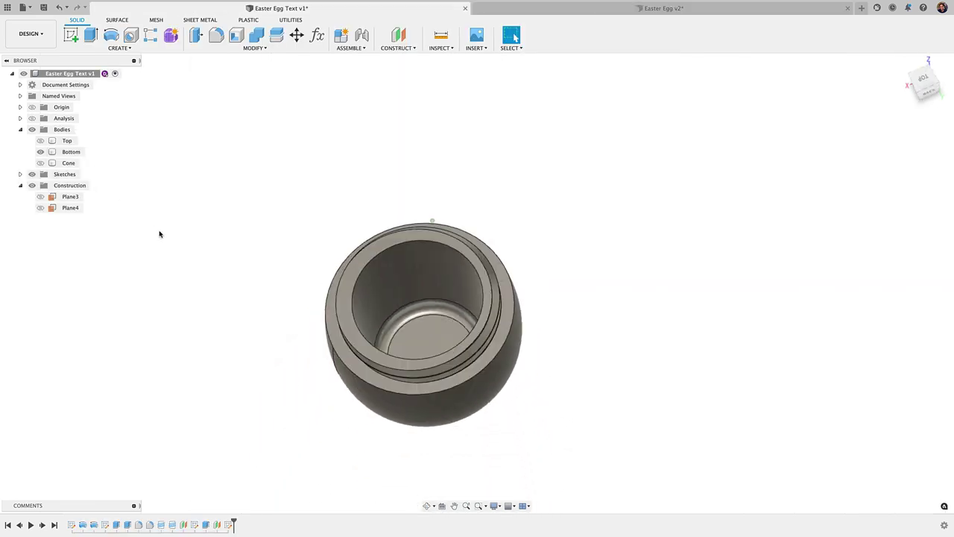
Isolate the Top body to examine its hollow underside, and show the Bottom body again
{"action": "left_click", "coordinate": [40, 140]}
{"action": "left_click", "coordinate": [40, 151]}
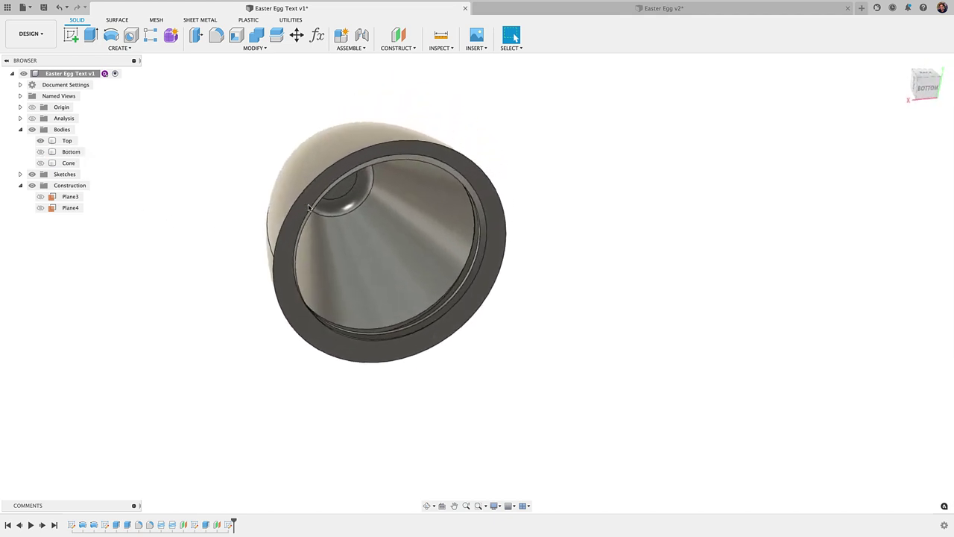
{"action": "left_click", "coordinate": [385, 244]}
{"action": "left_click", "coordinate": [464, 374]}
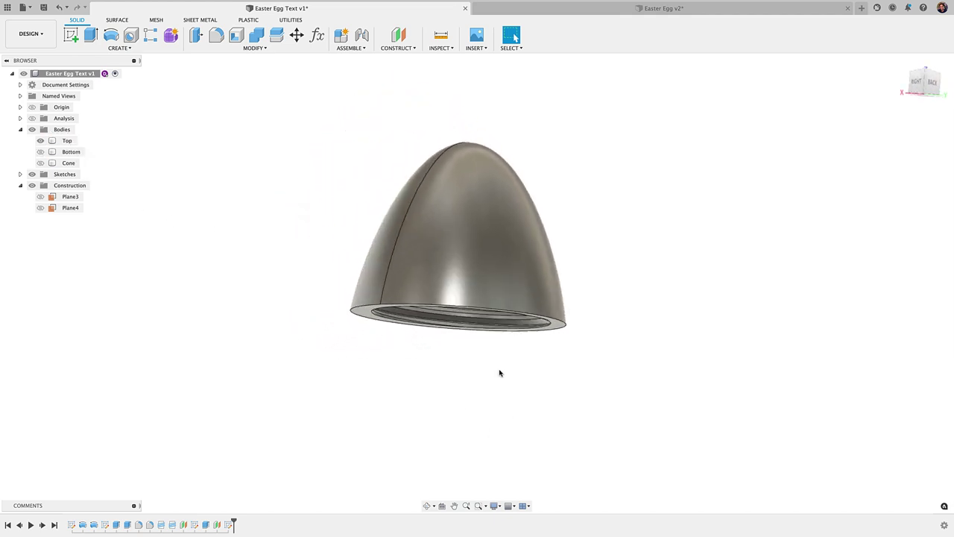
{"action": "left_click", "coordinate": [47, 152]}
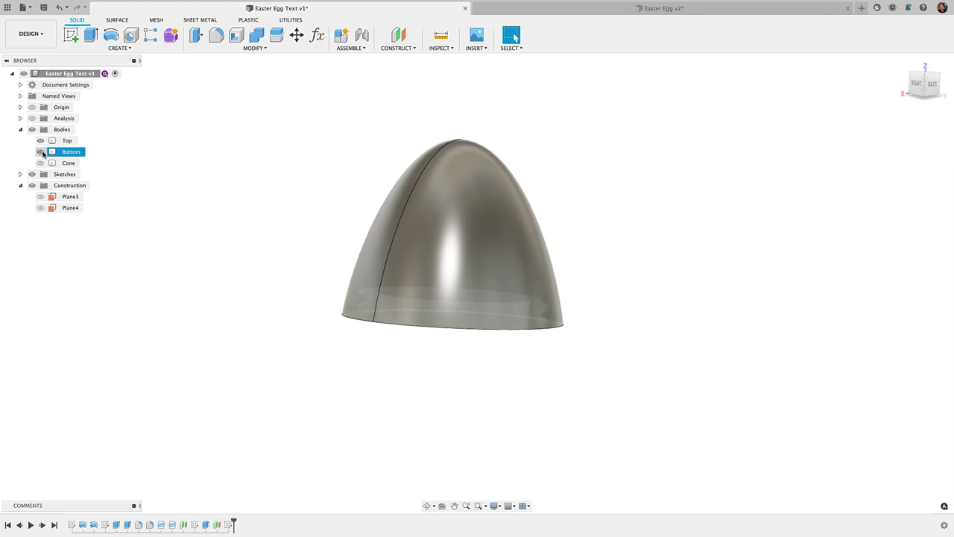
{"action": "left_click", "coordinate": [40, 151]}
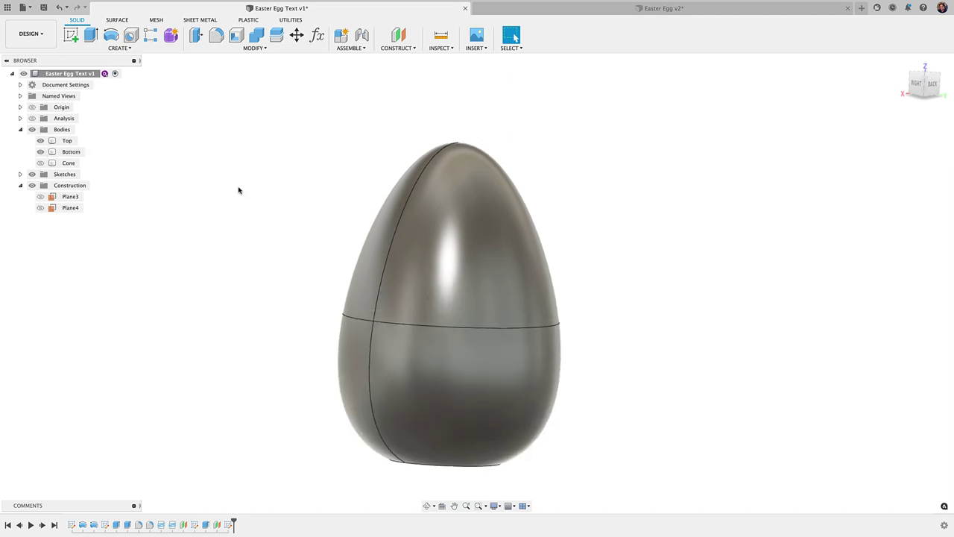
Switch to the Easter Egg v2 design and examine the raised name text wrapping around the egg's upper half
{"action": "left_click", "coordinate": [595, 14]}
{"action": "left_click", "coordinate": [496, 268]}
{"action": "scroll", "coordinate": [456, 205], "scroll_direction": "up", "scroll_amount": 3}
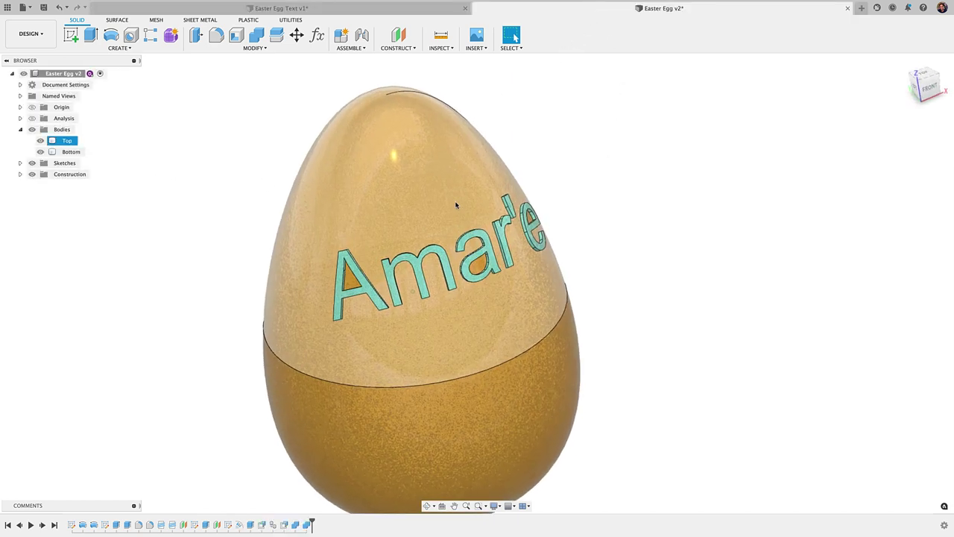
{"action": "middle_click_drag", "start_coordinate": [456, 205], "coordinate": [441, 233], "text": "shift"}
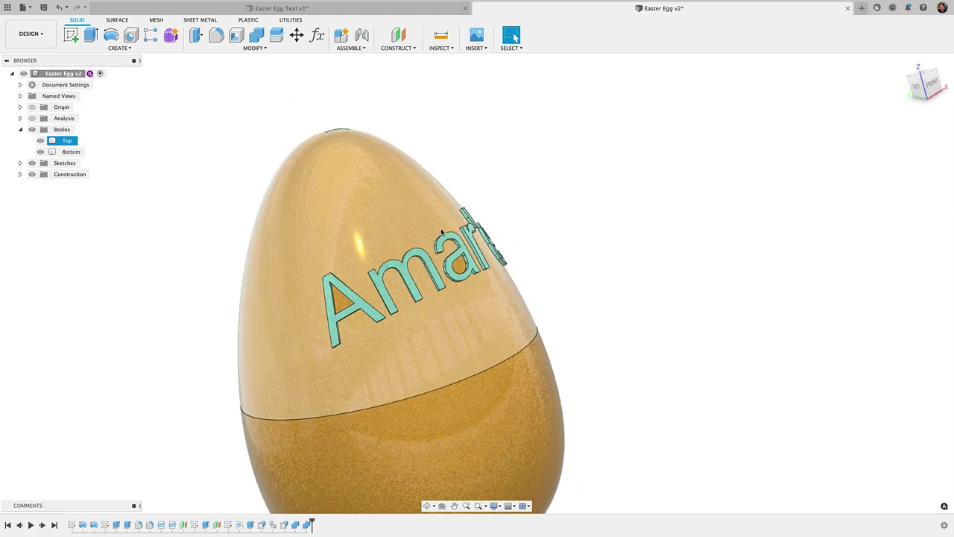
{"action": "left_click", "coordinate": [556, 192]}
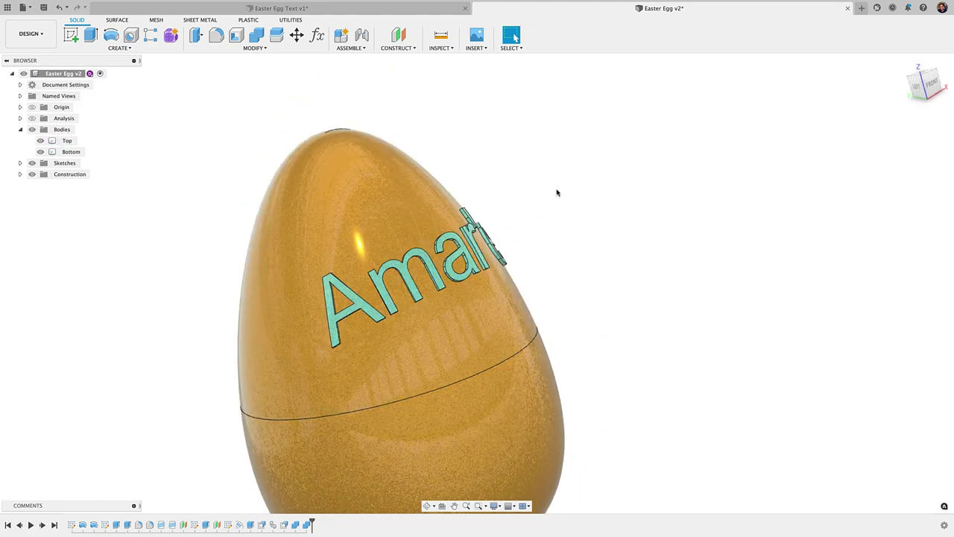
{"action": "middle_click_drag", "start_coordinate": [571, 197], "coordinate": [573, 210], "text": "shift"}
{"action": "scroll", "coordinate": [571, 197], "scroll_direction": "down", "scroll_amount": 3}
{"action": "scroll", "coordinate": [573, 209], "scroll_direction": "up", "scroll_amount": 3}
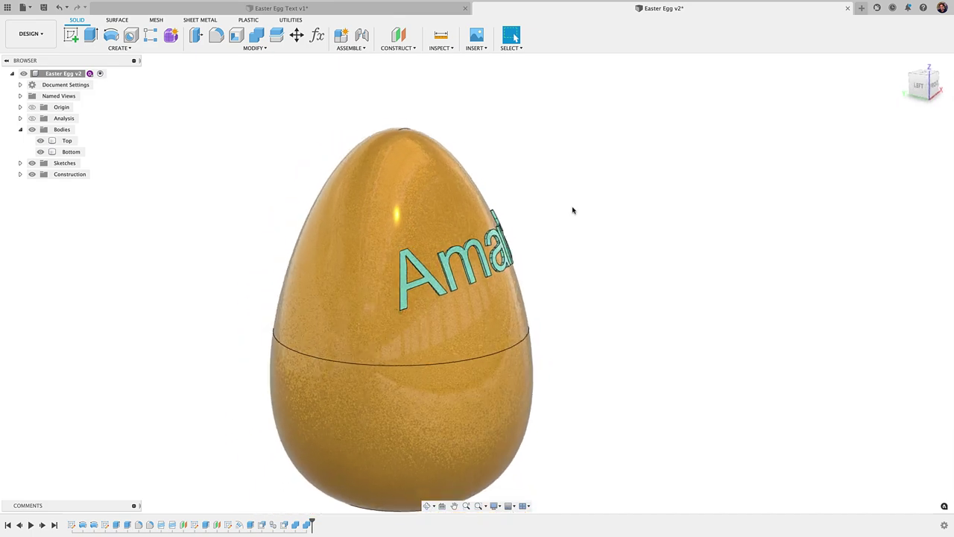
{"action": "middle_click_drag", "start_coordinate": [416, 142], "coordinate": [604, 199], "text": "shift"}
{"action": "scroll", "coordinate": [603, 198], "scroll_direction": "down", "scroll_amount": 2}
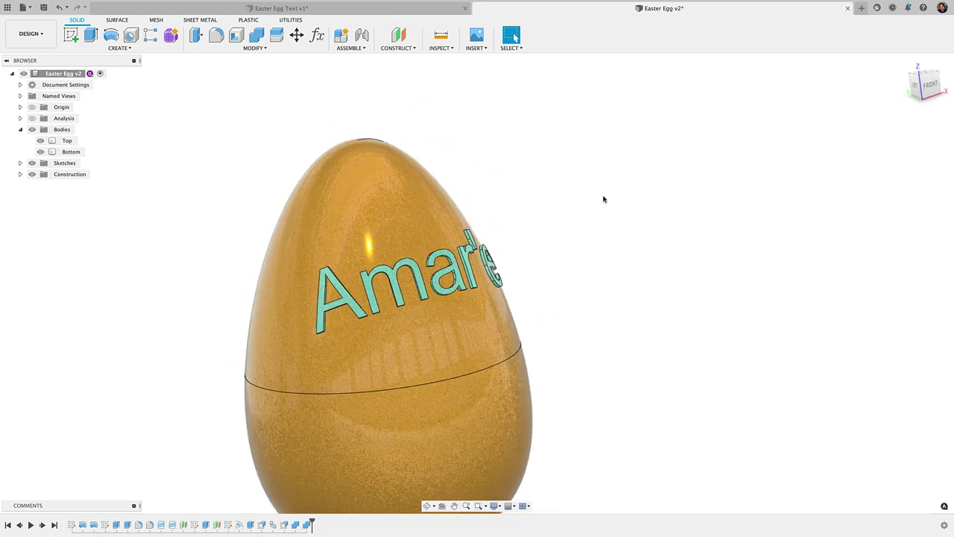
{"action": "scroll", "coordinate": [515, 104], "scroll_direction": "up", "scroll_amount": 5, "text": "shift"}
Select the curved outer face of the finished egg's Top body to examine it, and clear the selection
{"action": "left_click", "coordinate": [420, 337]}
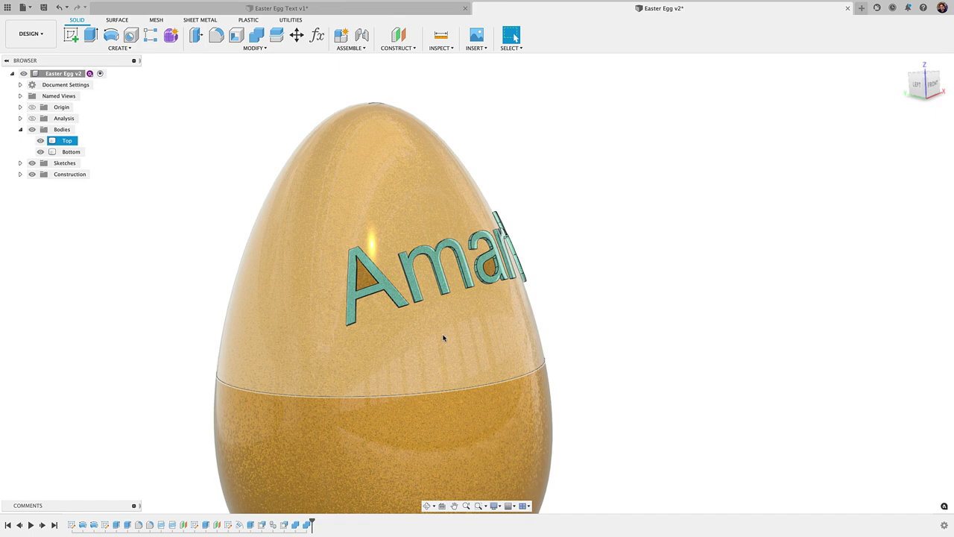
{"action": "left_click", "coordinate": [442, 338]}
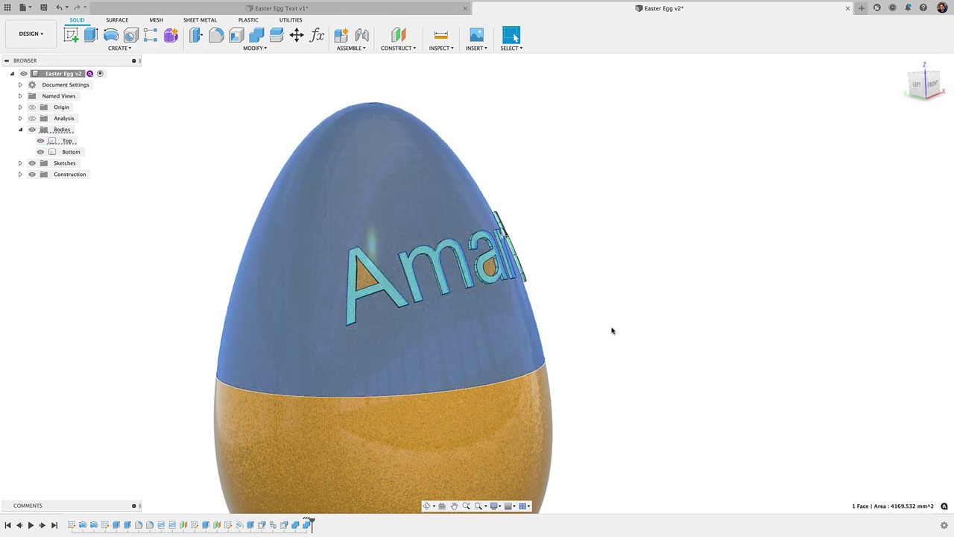
{"action": "left_click", "coordinate": [664, 262]}
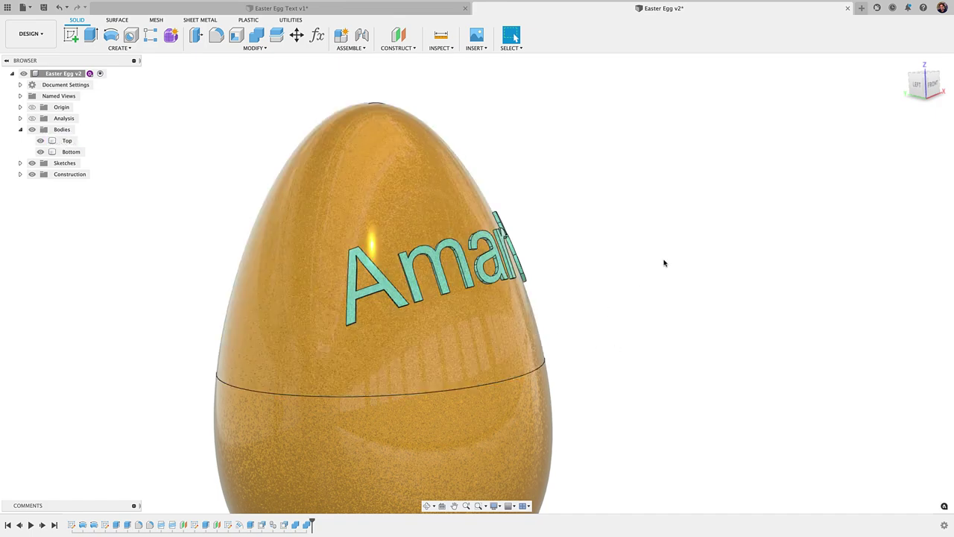
{"action": "left_click", "coordinate": [433, 139]}
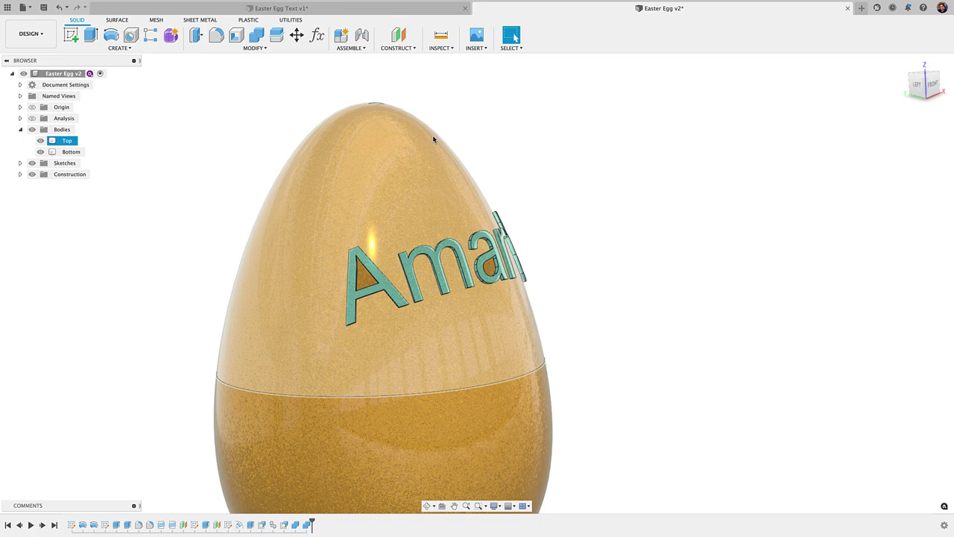
Return to the Easter Egg Text v1 design and examine the Bottom body's neck with Top temporarily hidden, plus the whole egg
{"action": "left_click", "coordinate": [335, 11]}
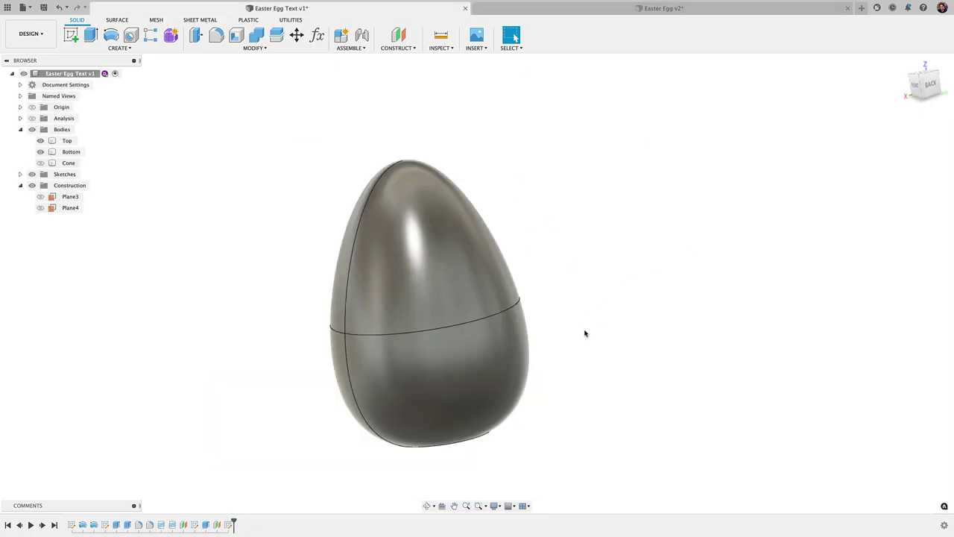
{"action": "middle_click_drag", "start_coordinate": [562, 439], "coordinate": [562, 432], "text": "shift"}
{"action": "left_click", "coordinate": [41, 141]}
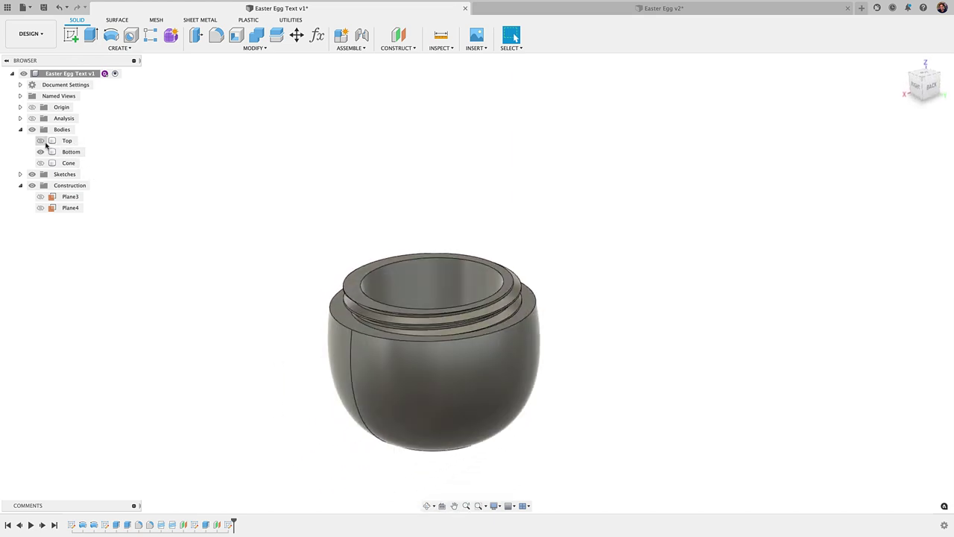
{"action": "left_click", "coordinate": [41, 141]}
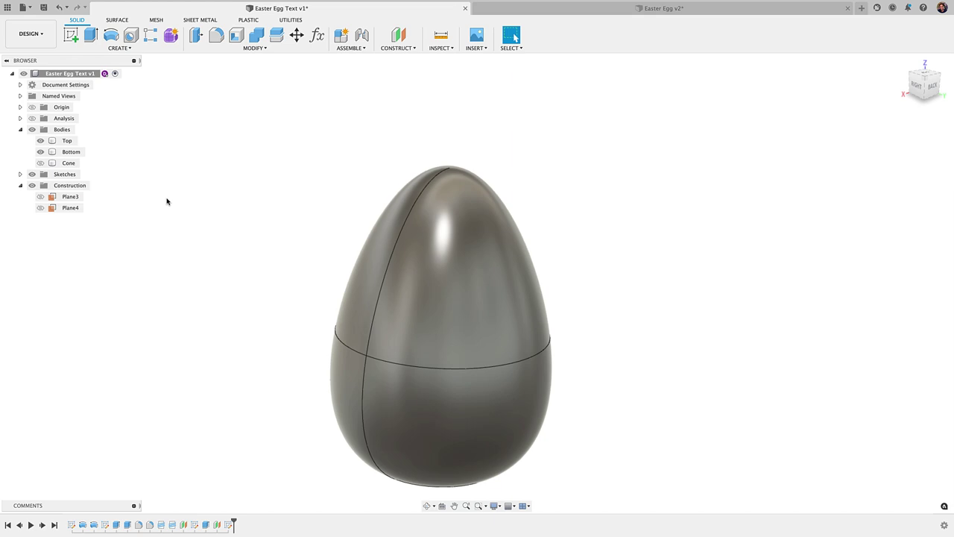
{"action": "middle_click_drag", "start_coordinate": [249, 288], "coordinate": [262, 345], "text": "shift"}
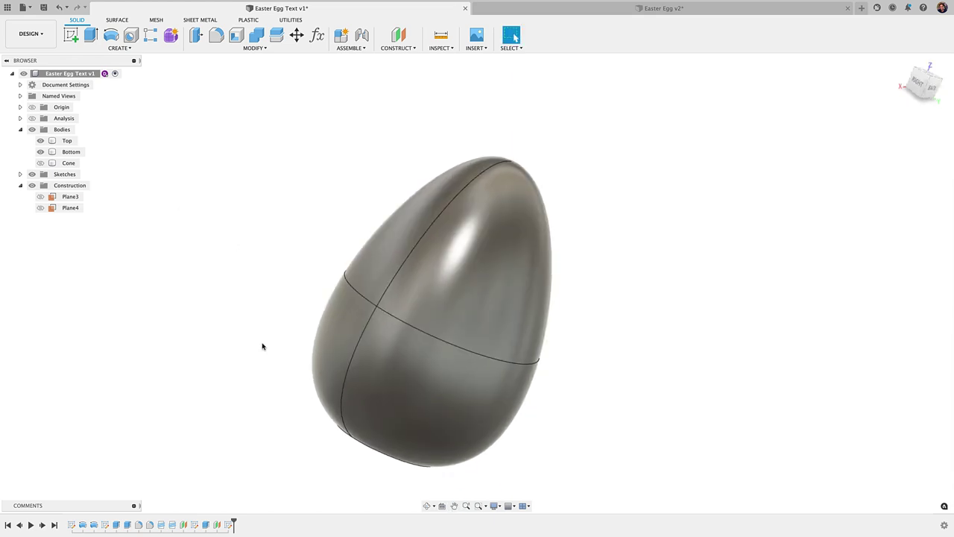
{"action": "middle_click_drag", "start_coordinate": [262, 346], "coordinate": [231, 348], "text": "shift"}
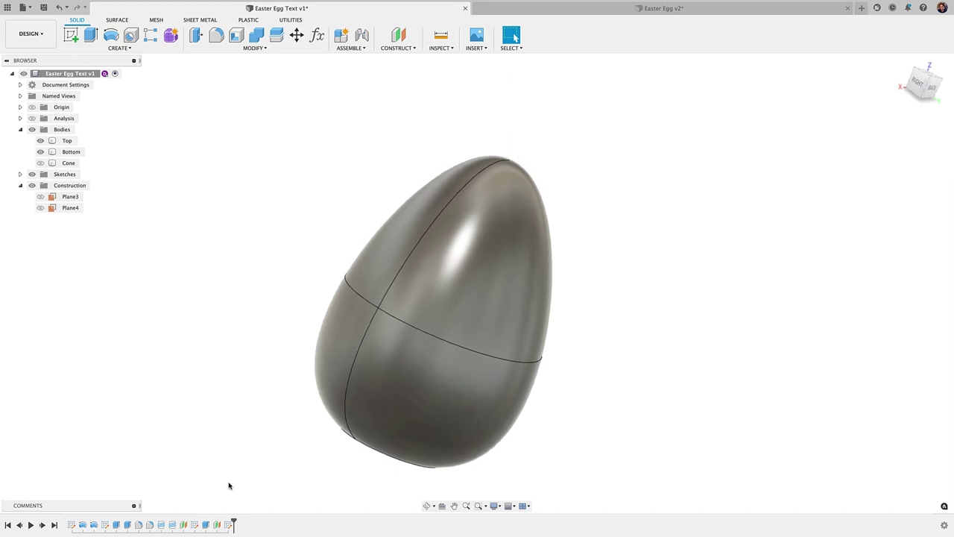
{"action": "middle_click_drag", "start_coordinate": [288, 492], "coordinate": [239, 344], "text": "shift"}
{"action": "scroll", "coordinate": [247, 353], "scroll_direction": "up", "scroll_amount": 3}
{"action": "scroll", "coordinate": [247, 353], "scroll_direction": "down", "scroll_amount": 1}
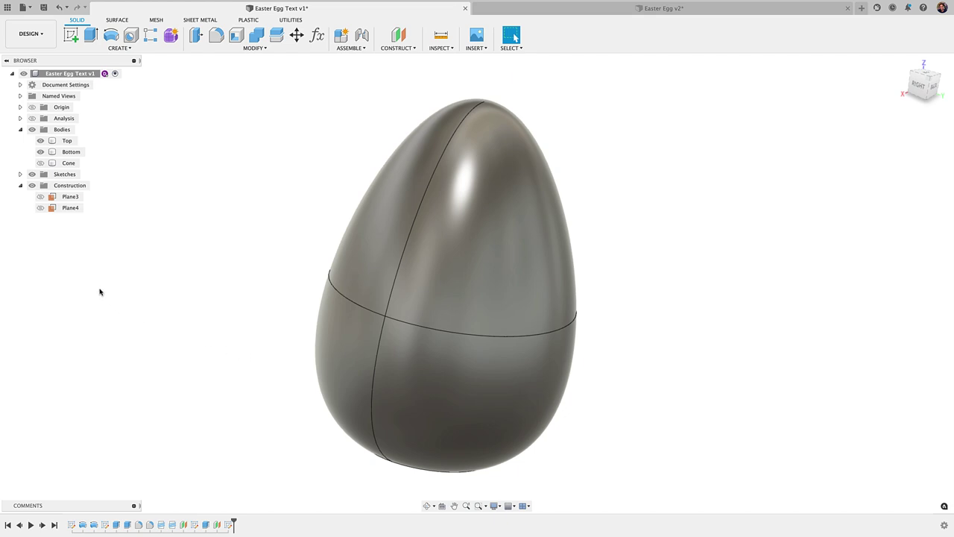
Hide the Top and Bottom bodies and show the Cone body
{"action": "left_click", "coordinate": [38, 156]}
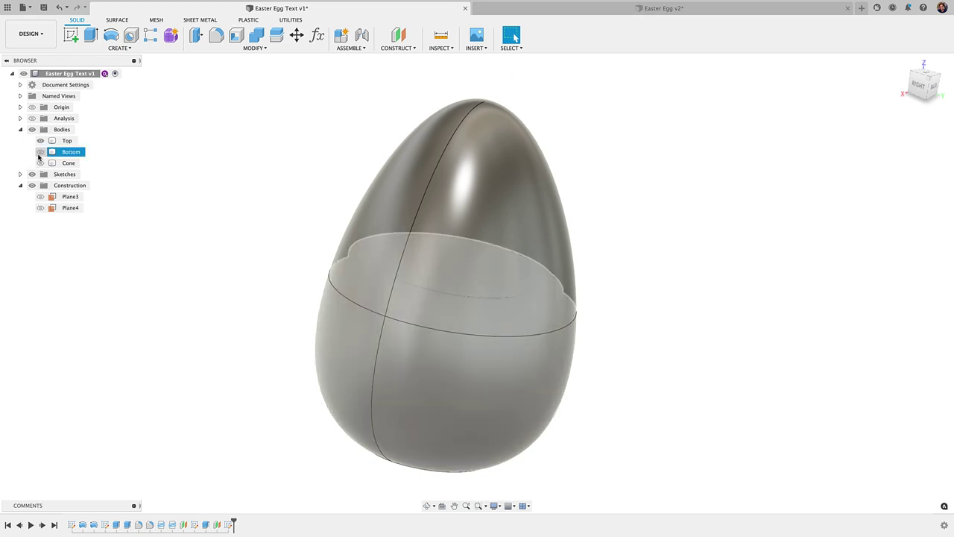
{"action": "middle_click_drag", "start_coordinate": [405, 242], "coordinate": [425, 198], "text": "shift"}
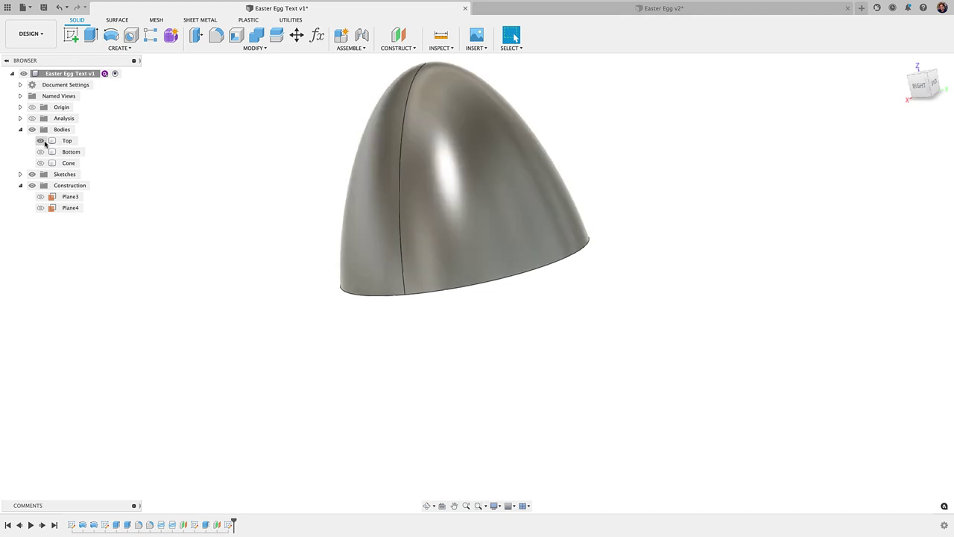
{"action": "left_click", "coordinate": [41, 140]}
{"action": "left_click", "coordinate": [41, 162]}
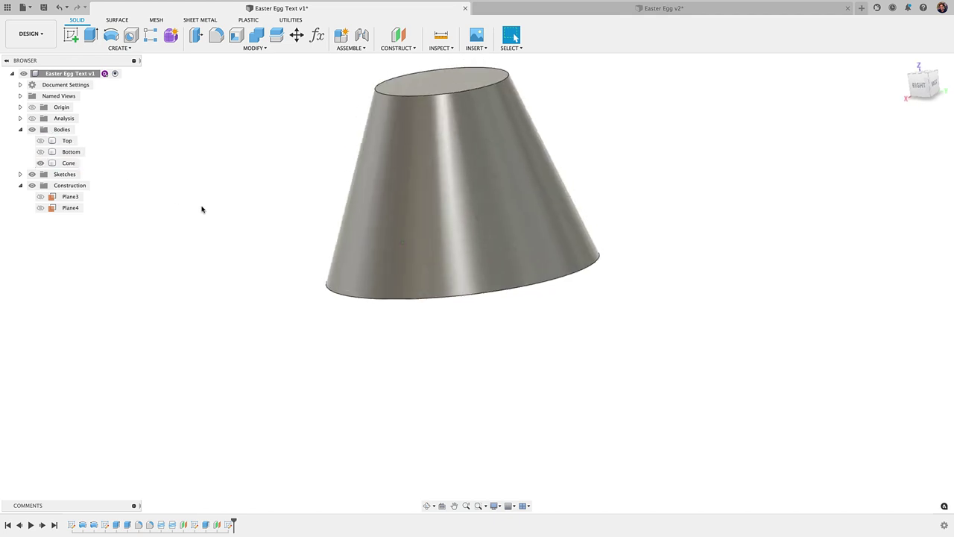
{"action": "middle_click_drag", "start_coordinate": [201, 209], "coordinate": [373, 156], "text": "shift"}
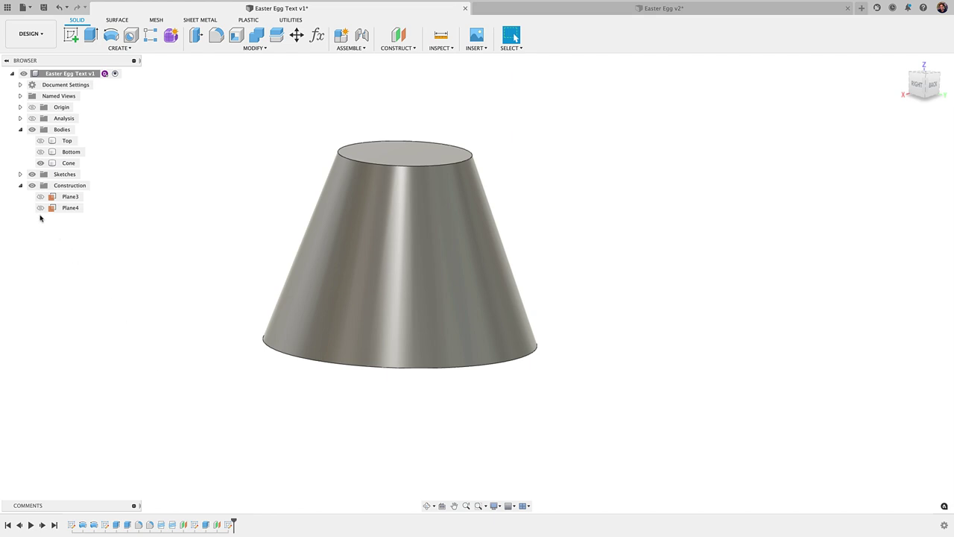
Show construction Plane4 and the name text of Sketch6 in front of the cone
{"action": "scroll", "coordinate": [210, 366], "scroll_direction": "down", "scroll_amount": 3}
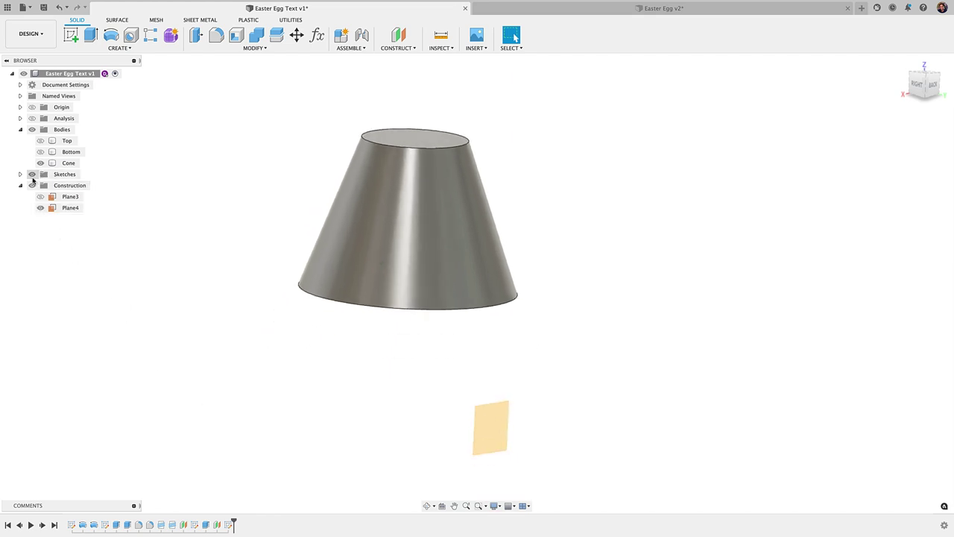
{"action": "left_click", "coordinate": [22, 187]}
{"action": "left_click", "coordinate": [22, 186]}
{"action": "left_click", "coordinate": [21, 174]}
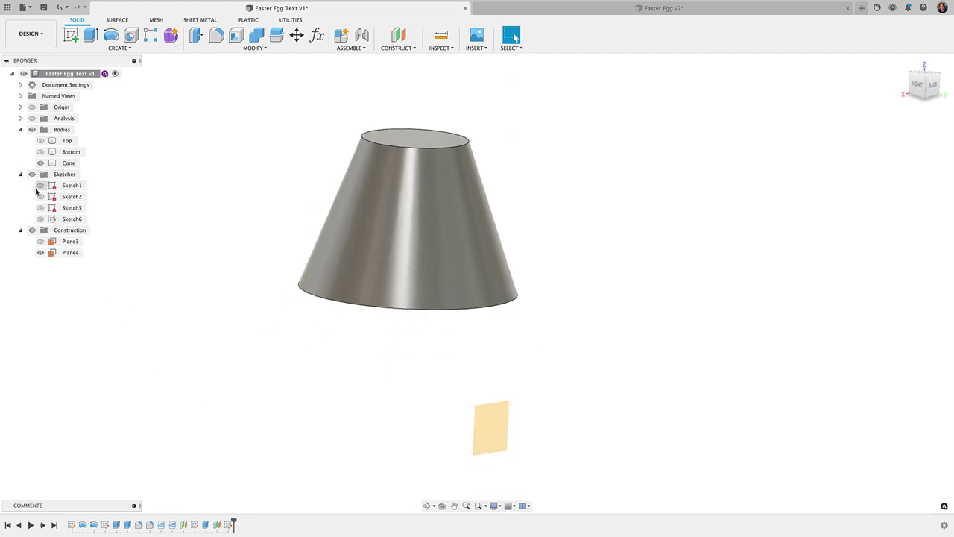
{"action": "left_click", "coordinate": [43, 219]}
{"action": "mouse_move", "coordinate": [544, 317]}
{"action": "middle_mouse_down", "text": "shift"}
{"action": "mouse_move", "coordinate": [527, 313]}
{"action": "mouse_move", "coordinate": [534, 271]}
{"action": "middle_mouse_up", "text": "shift"}
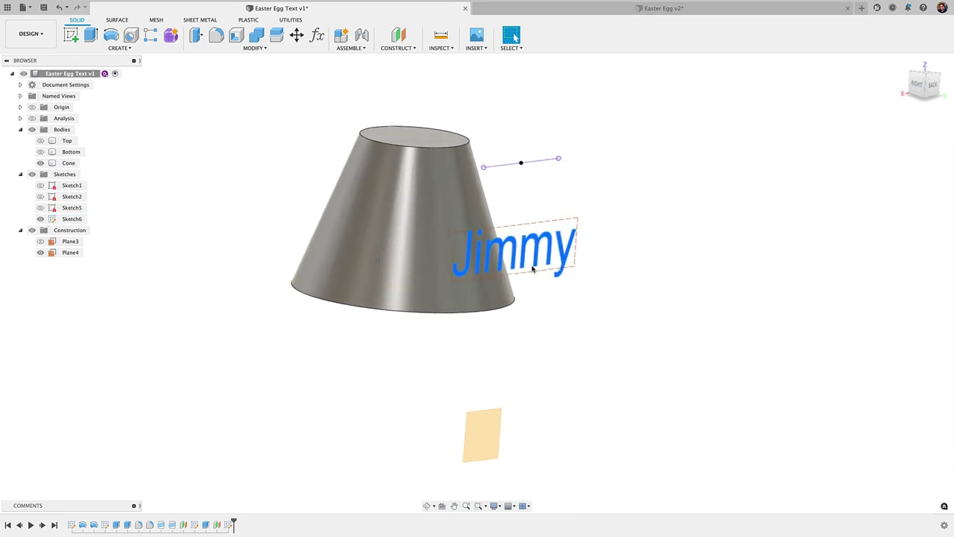
{"action": "middle_click_drag", "start_coordinate": [349, 461], "coordinate": [124, 68], "text": "shift"}
Emboss the Sketch6 name text onto the cone's sloped side face using the raised effect with tangent chain enabled
{"action": "left_click", "coordinate": [119, 48]}
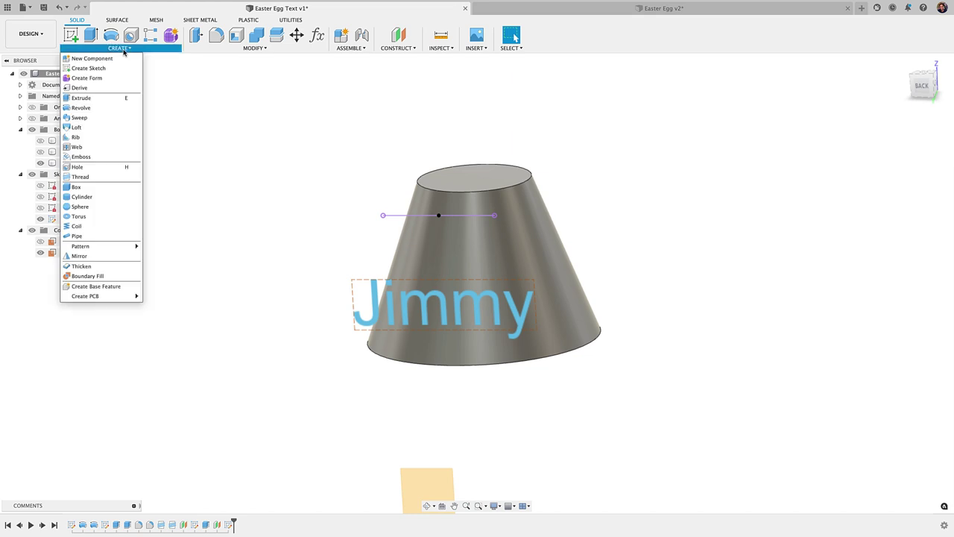
{"action": "left_click", "coordinate": [88, 158]}
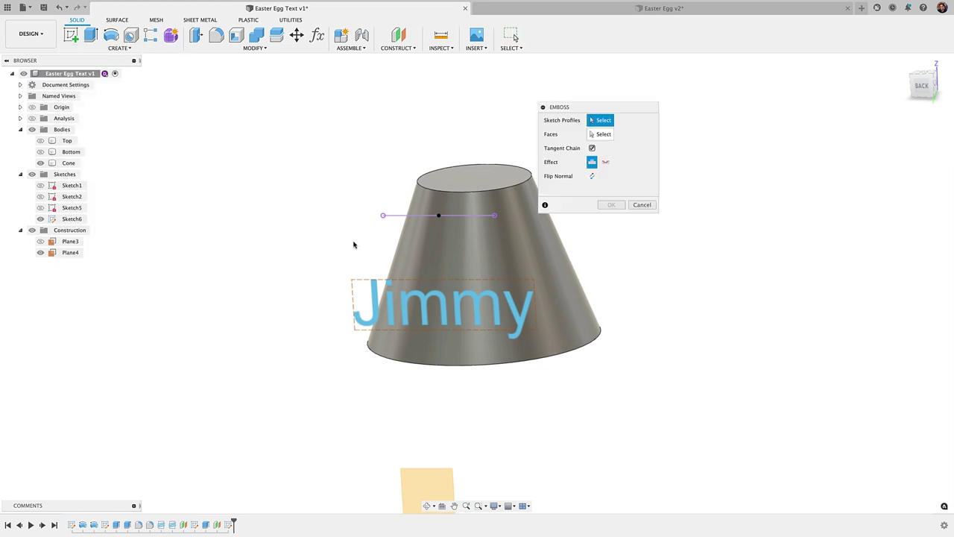
{"action": "left_click", "coordinate": [376, 289]}
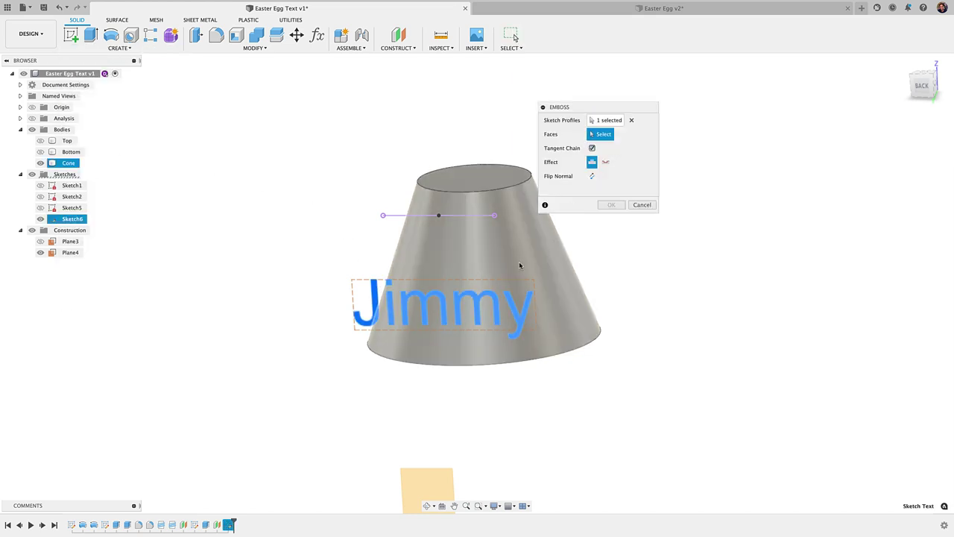
{"action": "left_click", "coordinate": [560, 235]}
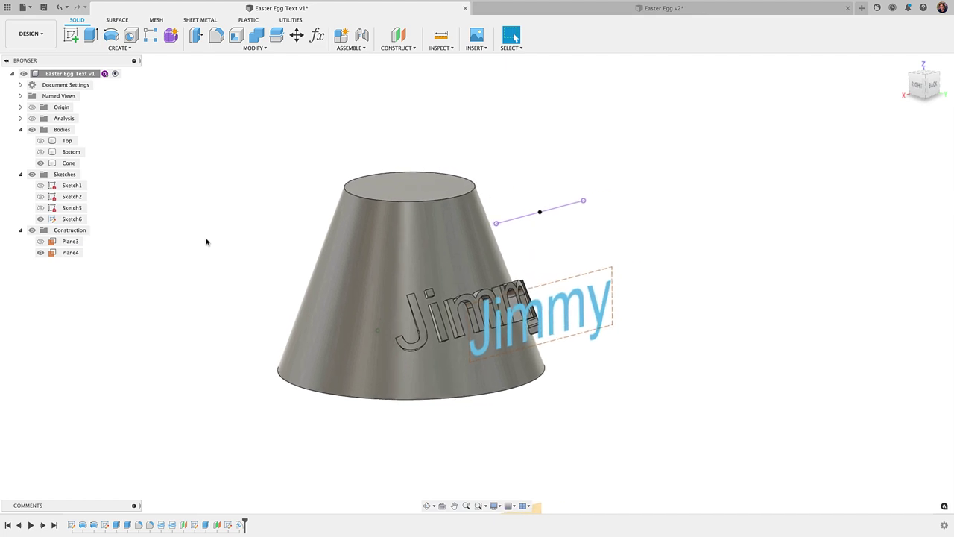
Hide Sketch6 and the Cone body, and show the Top body in their place
{"action": "left_click", "coordinate": [48, 163]}
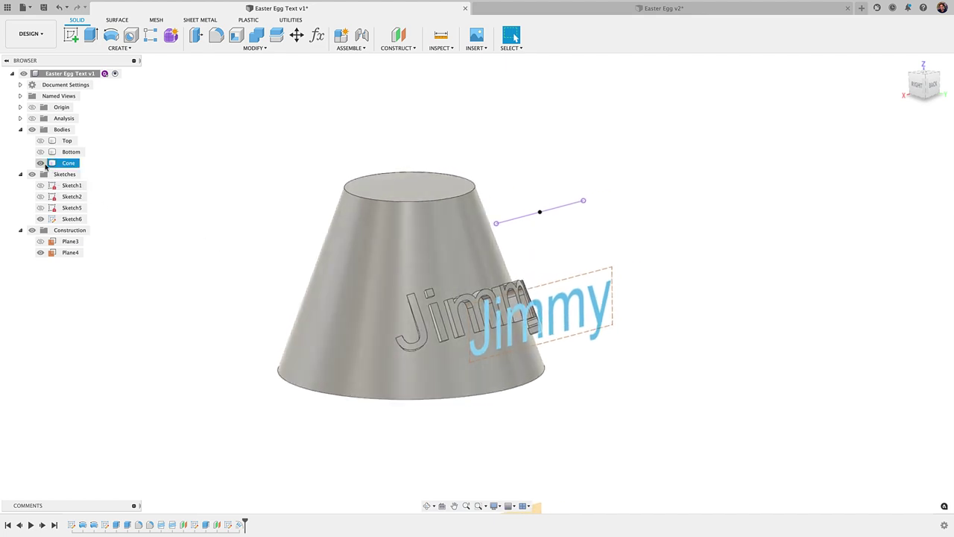
{"action": "left_click", "coordinate": [41, 220]}
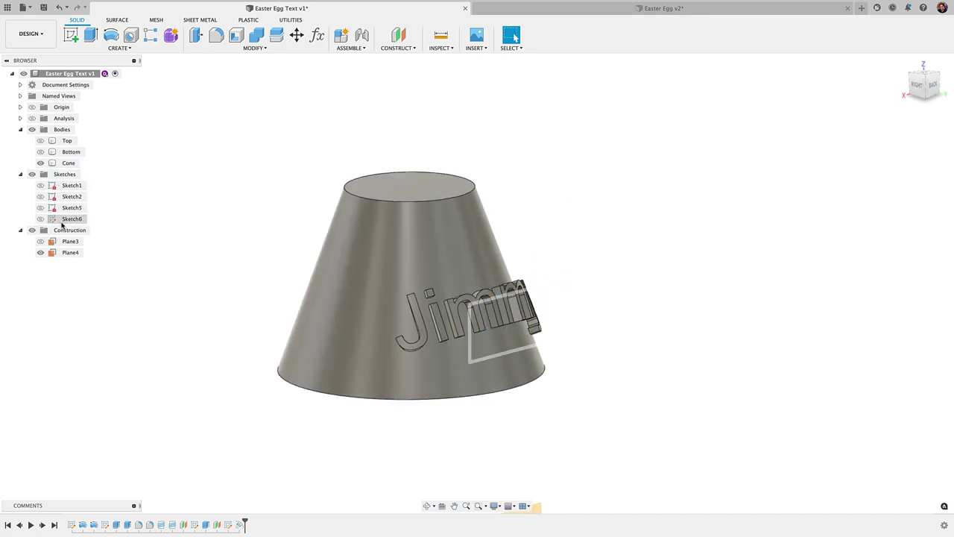
{"action": "left_click", "coordinate": [67, 162]}
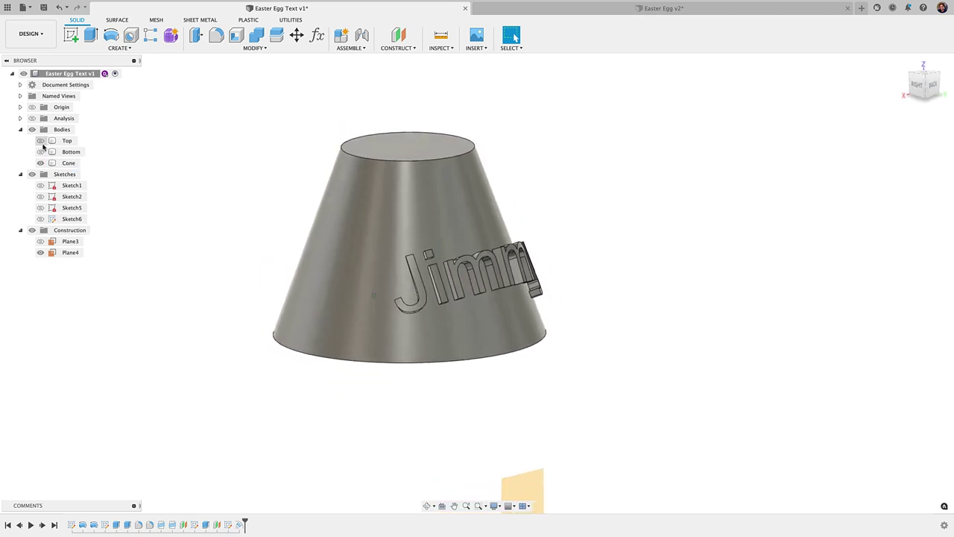
{"action": "left_click", "coordinate": [43, 143]}
{"action": "left_click", "coordinate": [40, 162]}
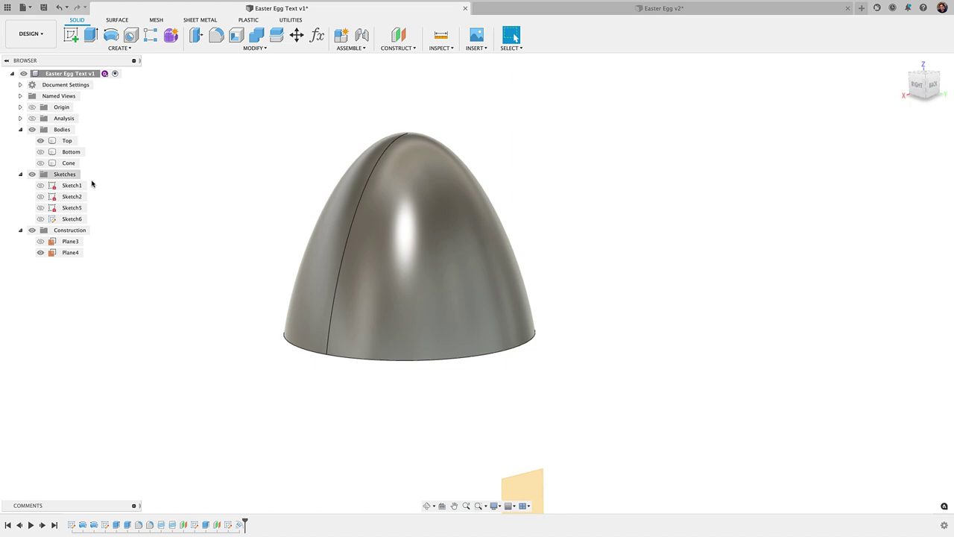
Show the Cone body with its raised text, and hide the Top body and all construction geometry
{"action": "left_click", "coordinate": [43, 163]}
{"action": "left_click", "coordinate": [41, 163]}
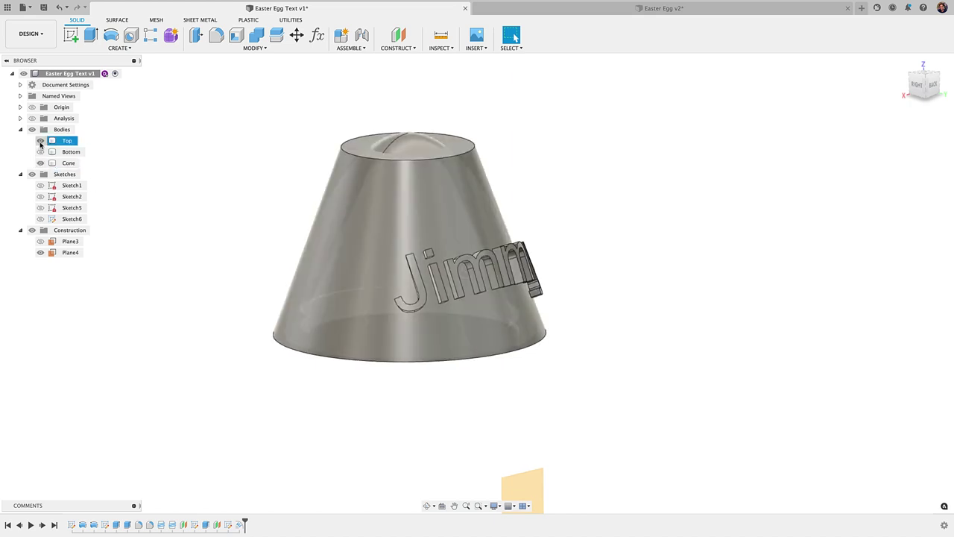
{"action": "left_click", "coordinate": [40, 140]}
{"action": "middle_click_drag", "start_coordinate": [179, 247], "coordinate": [527, 378], "text": "shift"}
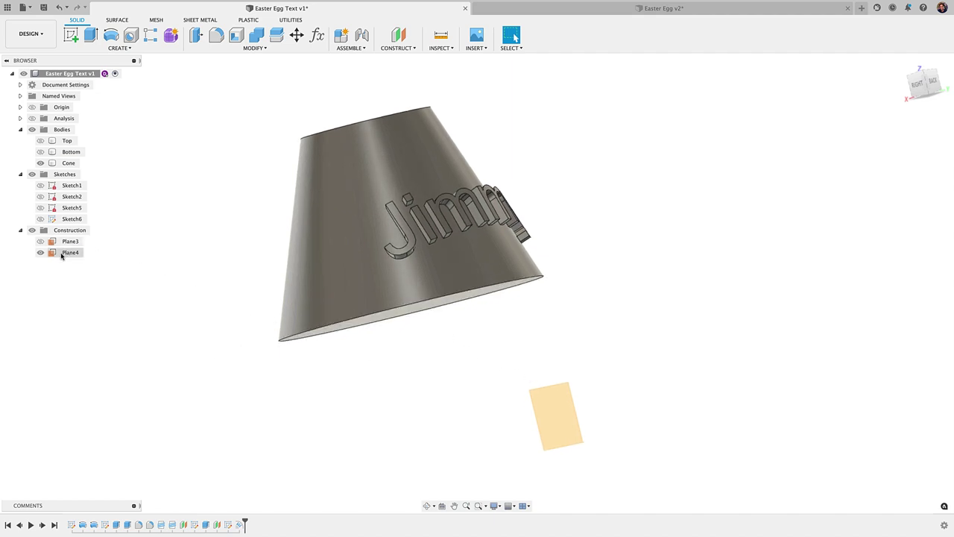
{"action": "left_click", "coordinate": [33, 232]}
{"action": "middle_click_drag", "start_coordinate": [358, 383], "coordinate": [407, 345], "text": "shift"}
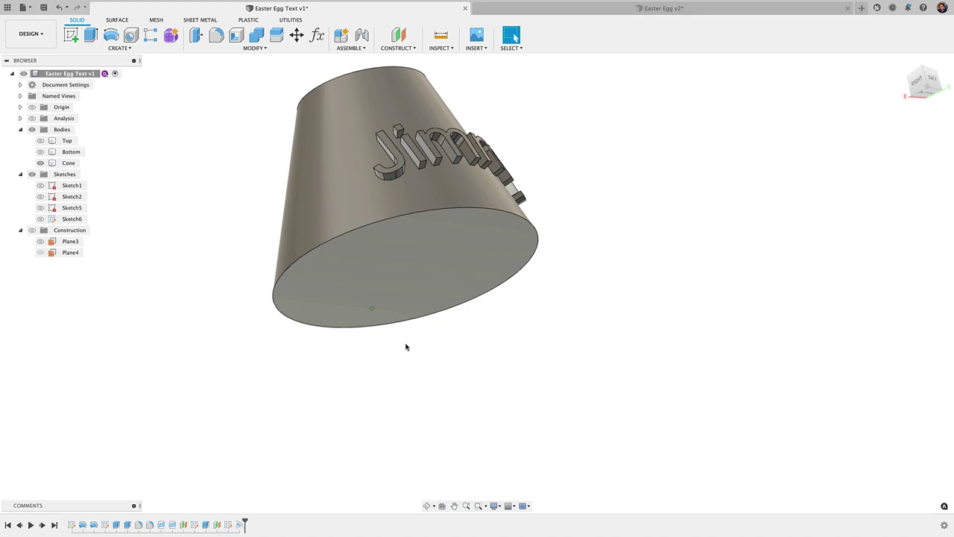
Cut the cone away from the raised letters by extruding its large base face -35 mm with a -19 degree taper
{"action": "left_click", "coordinate": [411, 305]}
{"action": "key", "text": "e"}
{"action": "middle_click_drag", "start_coordinate": [419, 272], "coordinate": [417, 332]}
{"action": "middle_click_drag", "start_coordinate": [417, 332], "coordinate": [412, 385], "text": "shift"}
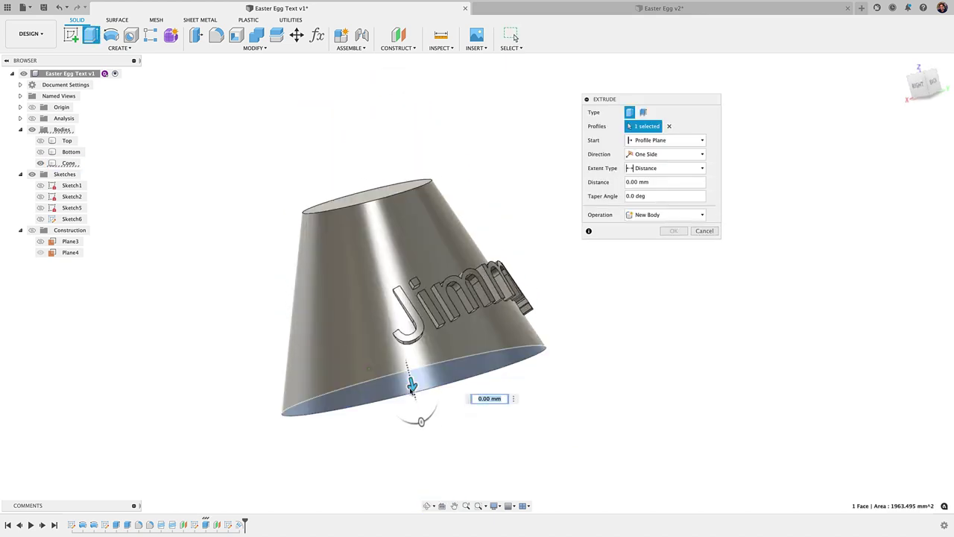
{"action": "left_click_drag", "start_coordinate": [410, 384], "coordinate": [371, 237]}
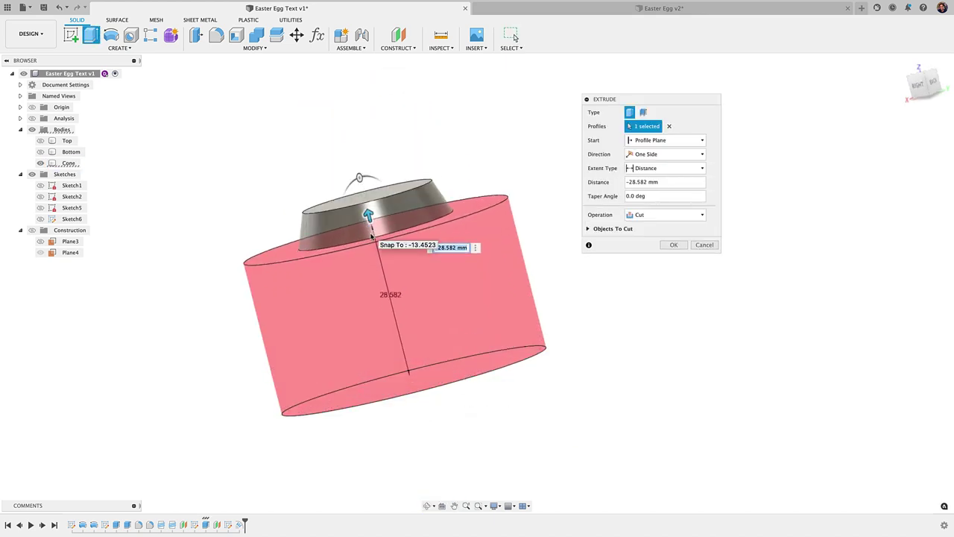
{"action": "key", "text": "Return"}
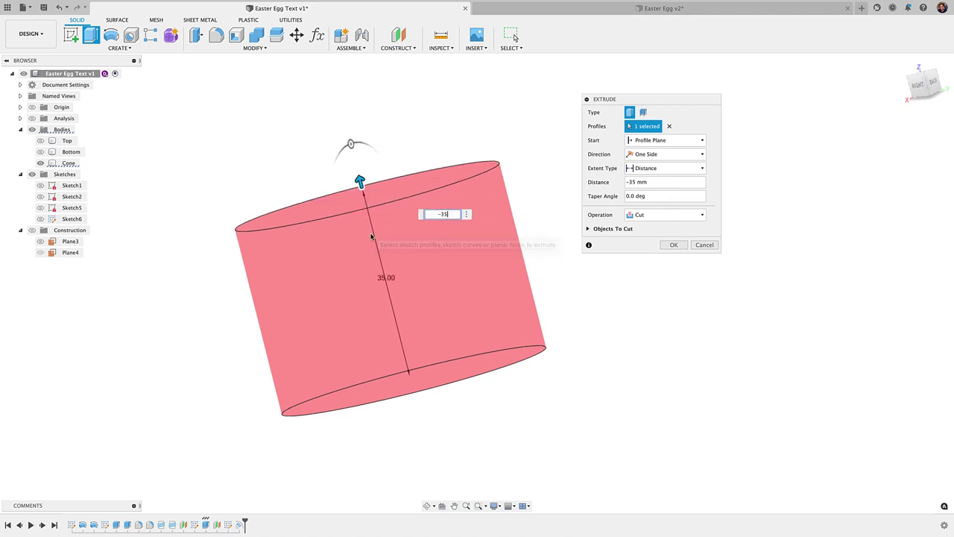
{"action": "left_click", "coordinate": [676, 197]}
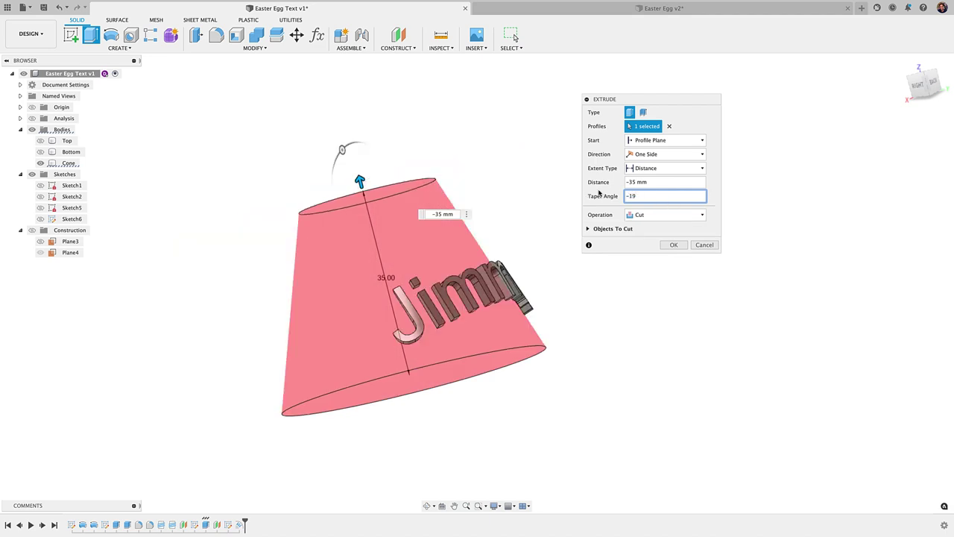
{"action": "key", "text": "Return"}
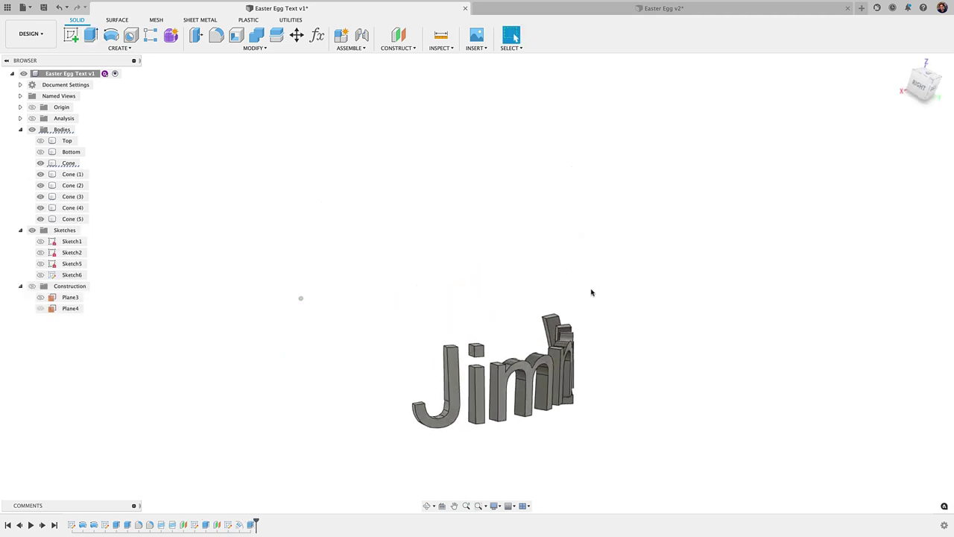
Offset the inner back faces of all the letter bodies by 2 mm using Press Pull with the Automatic offset type
{"action": "middle_click_drag", "start_coordinate": [593, 292], "coordinate": [336, 187], "text": "shift"}
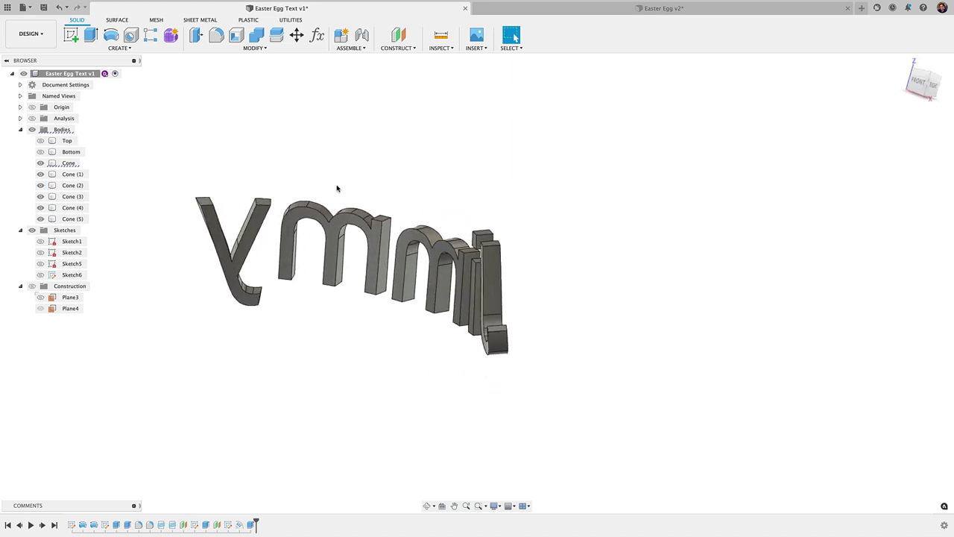
{"action": "left_click", "coordinate": [251, 48]}
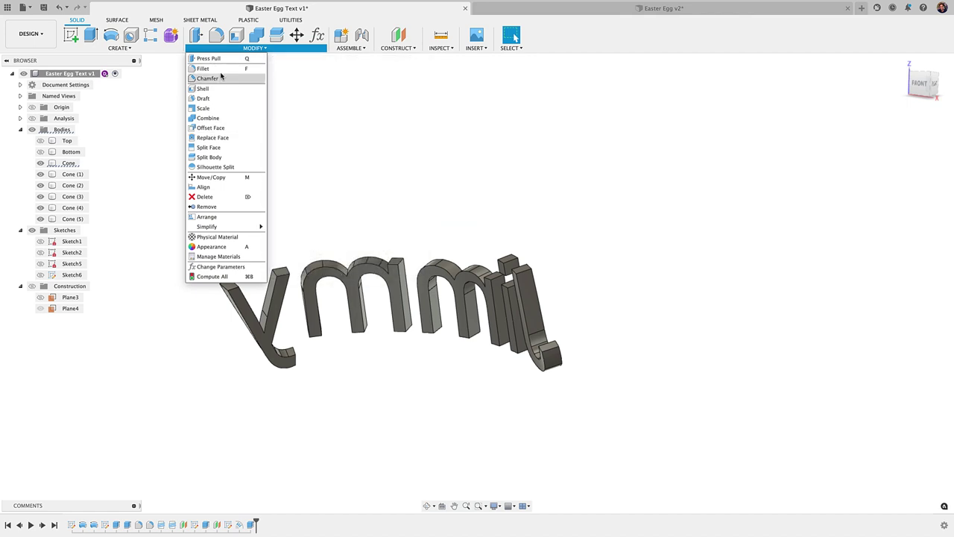
{"action": "left_click", "coordinate": [211, 58]}
{"action": "scroll", "coordinate": [277, 294], "scroll_direction": "up", "scroll_amount": 3}
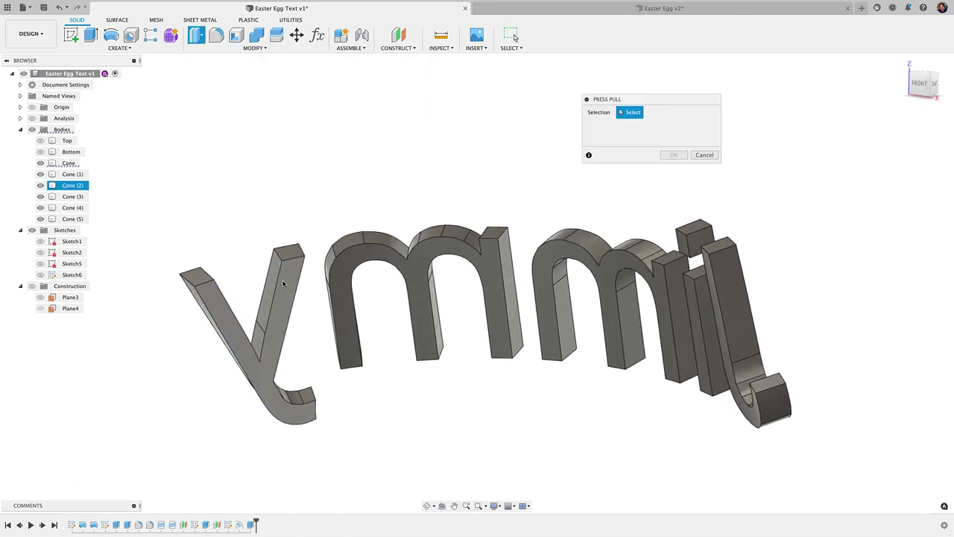
{"action": "left_click", "coordinate": [261, 306]}
{"action": "left_click", "coordinate": [351, 261]}
{"action": "left_click", "coordinate": [571, 259]}
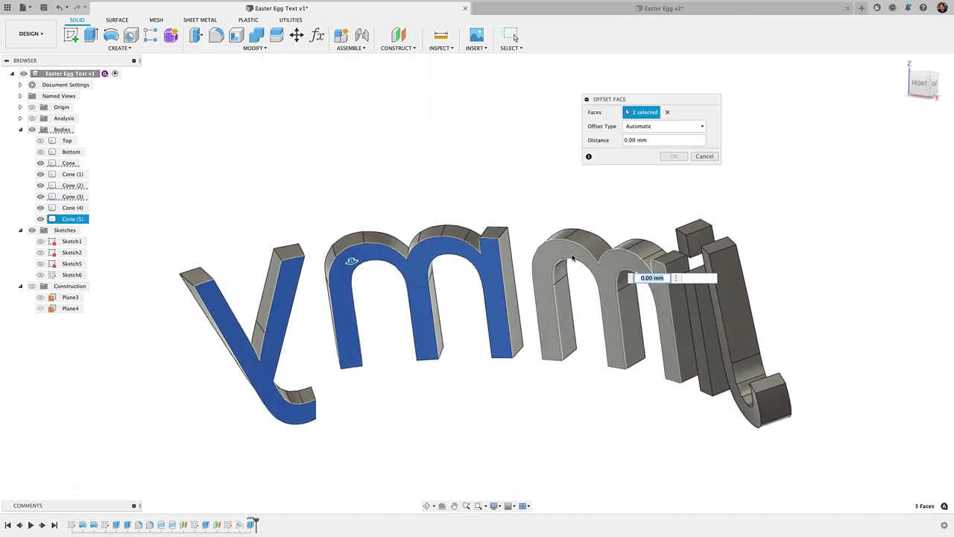
{"action": "middle_click_drag", "start_coordinate": [679, 315], "coordinate": [559, 349], "text": "shift"}
{"action": "left_click", "coordinate": [558, 348]}
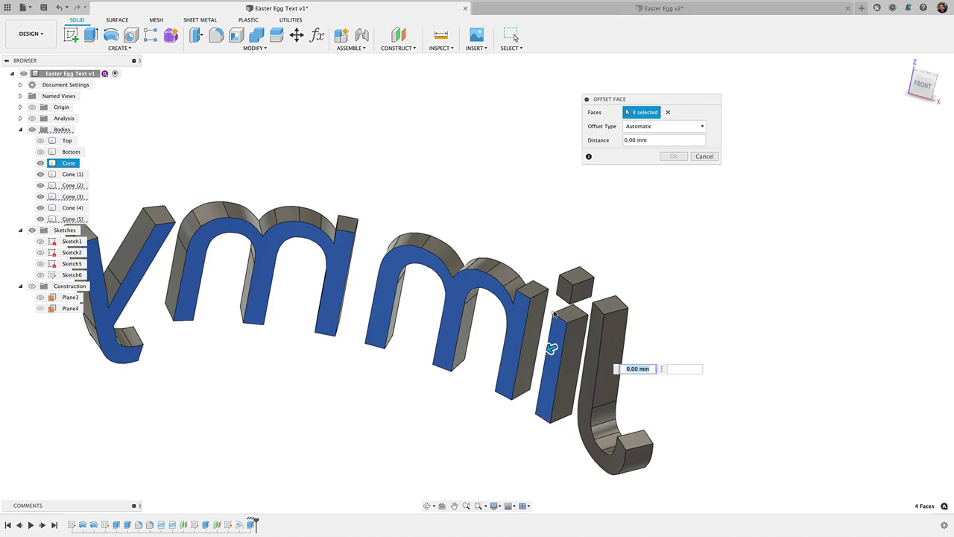
{"action": "left_click", "coordinate": [562, 294]}
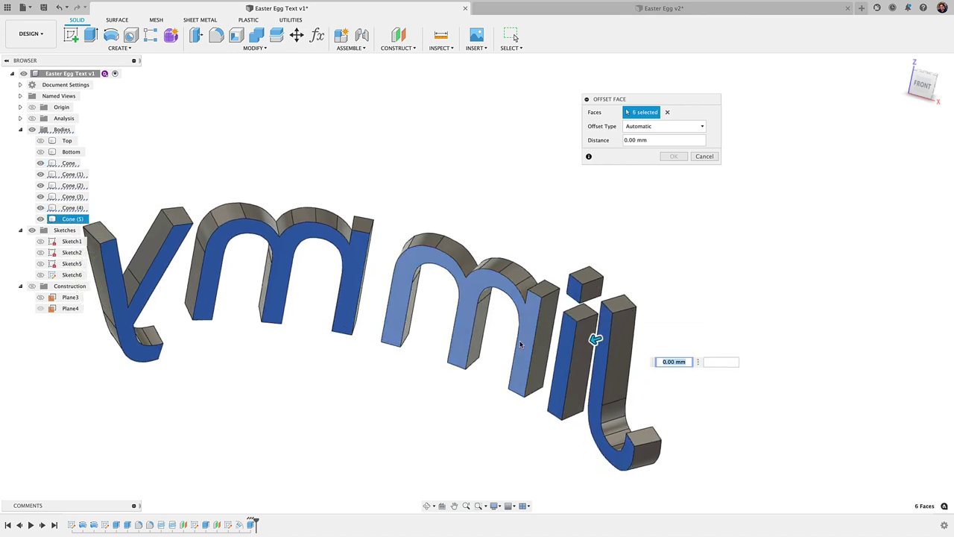
{"action": "scroll", "coordinate": [520, 344], "scroll_direction": "right", "scroll_amount": 5, "text": "shift"}
{"action": "scroll", "coordinate": [521, 344], "scroll_direction": "left", "scroll_amount": 2, "text": "shift"}
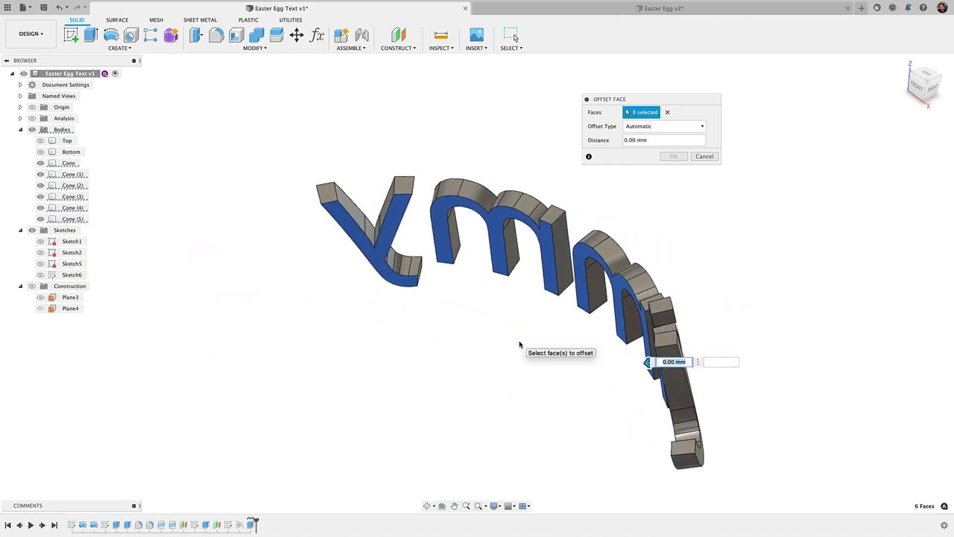
{"action": "type", "text": "2"}
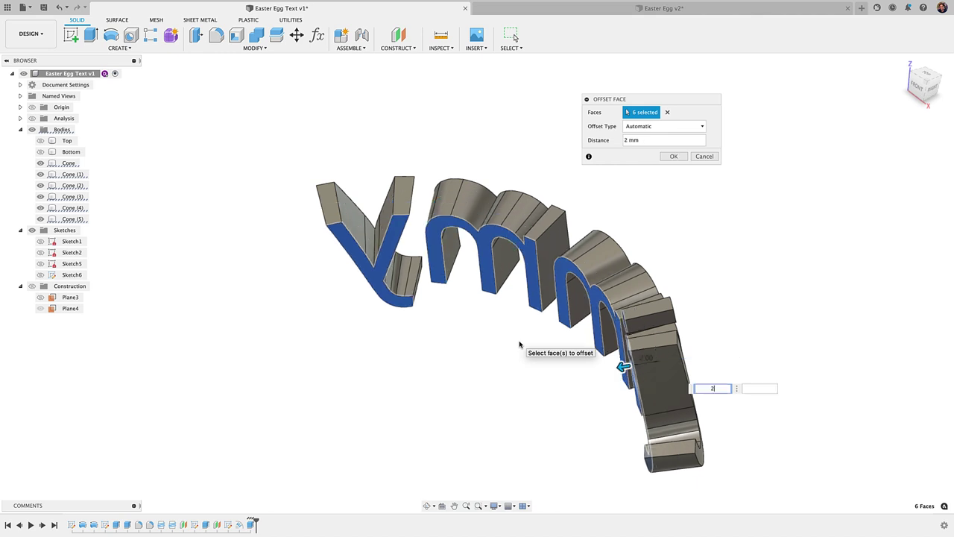
{"action": "key", "text": "Return"}
{"action": "right_click_drag", "start_coordinate": [471, 329], "coordinate": [490, 252]}
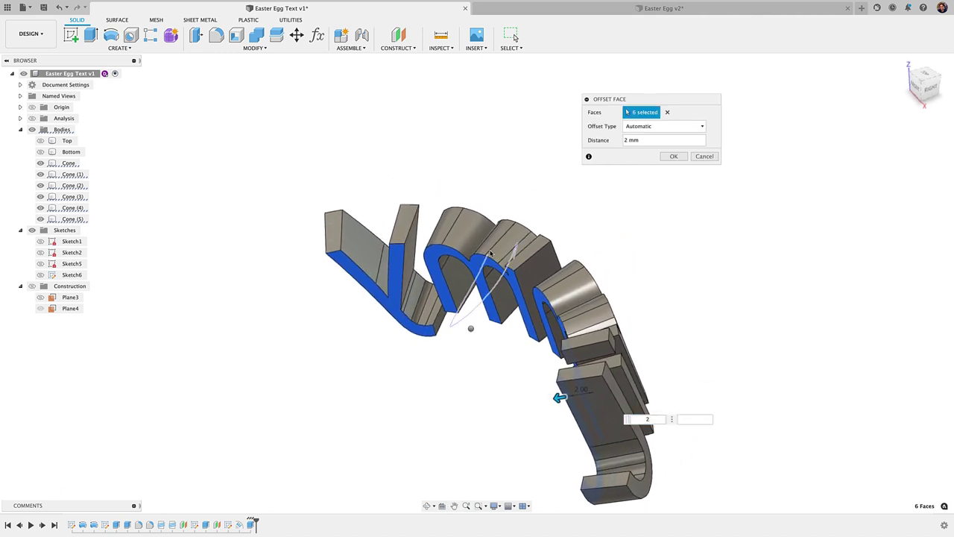
{"action": "right_click", "coordinate": [469, 274]}
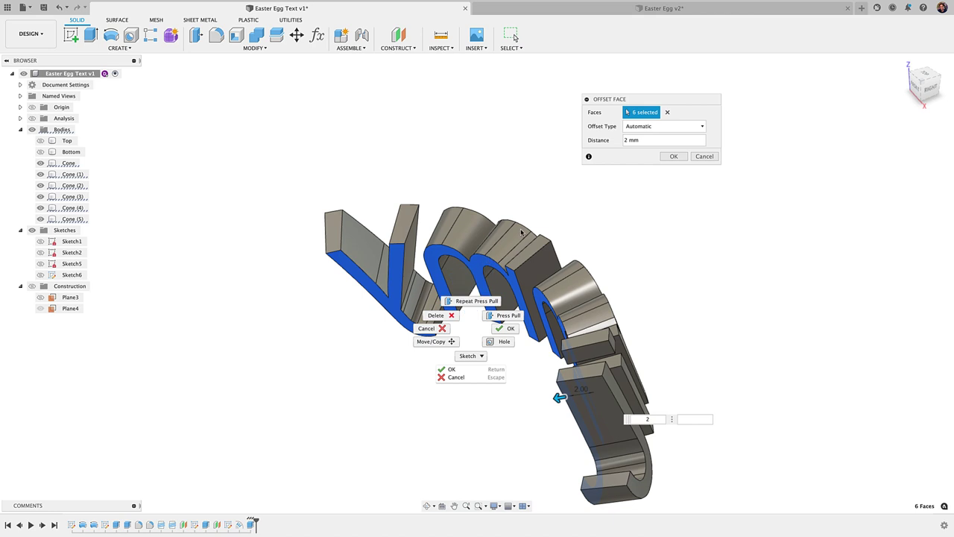
{"action": "left_click", "coordinate": [673, 158]}
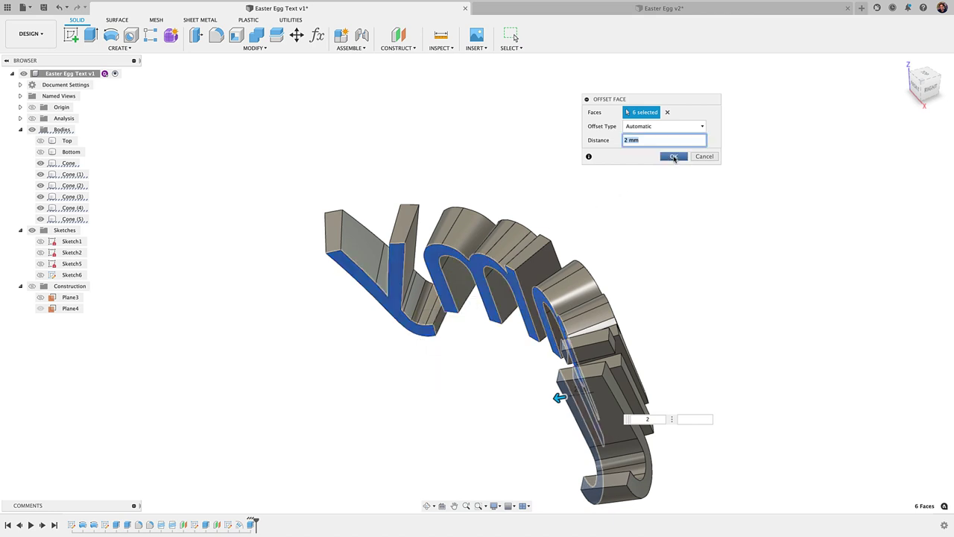
Show the Top body together with the letter bodies and view them from above
{"action": "left_click", "coordinate": [40, 140]}
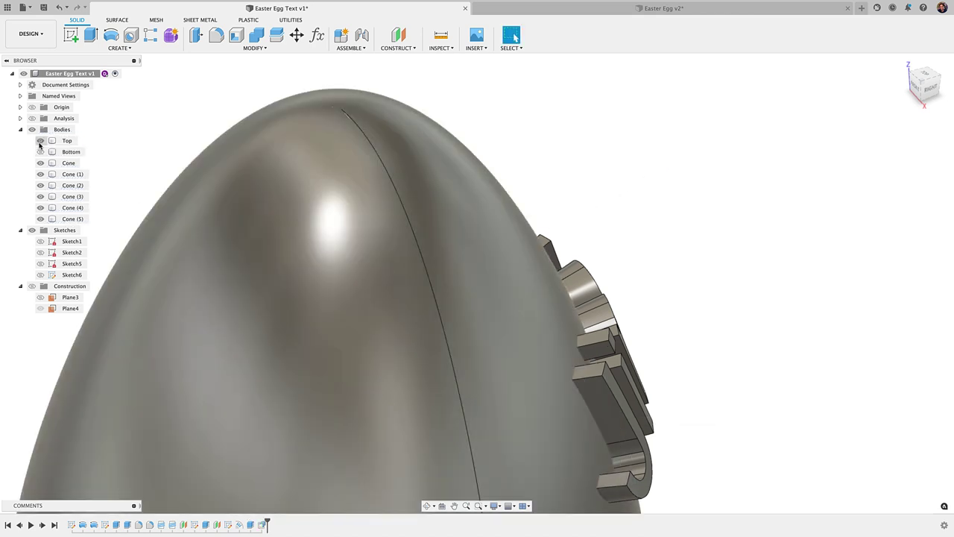
{"action": "left_click", "coordinate": [313, 215]}
{"action": "middle_click_drag", "start_coordinate": [313, 215], "coordinate": [343, 231], "text": "shift"}
{"action": "left_click", "coordinate": [324, 217]}
{"action": "scroll", "coordinate": [343, 231], "scroll_direction": "up", "scroll_amount": 4}
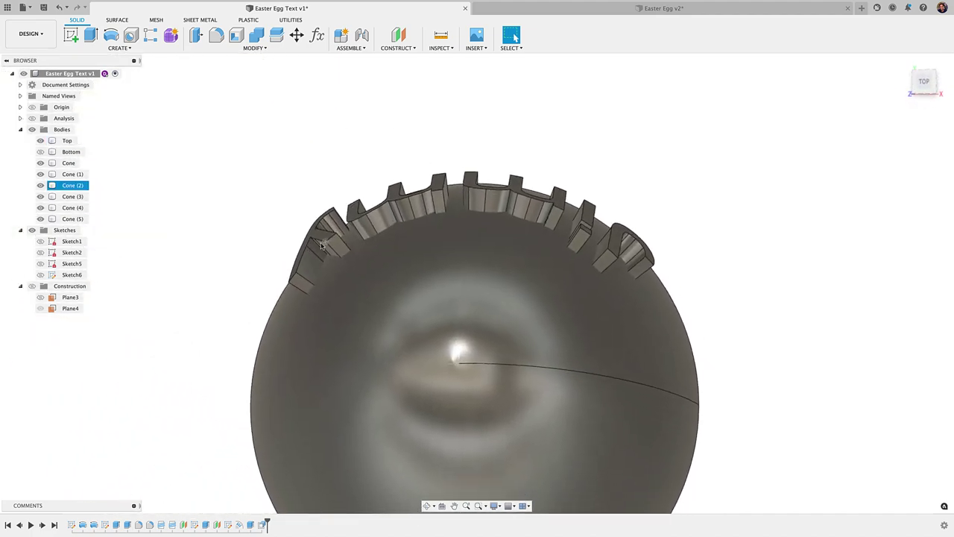
Make the Top body semi-transparent to inspect how far the letters reach into the egg wall, and restore its opacity to 100%
{"action": "right_click", "coordinate": [69, 141]}
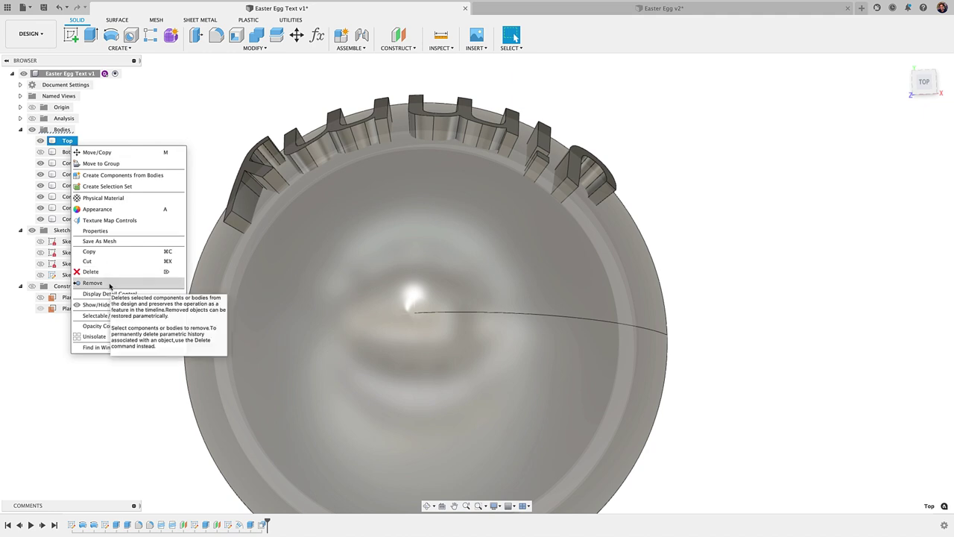
{"action": "mouse_move", "coordinate": [104, 330]}
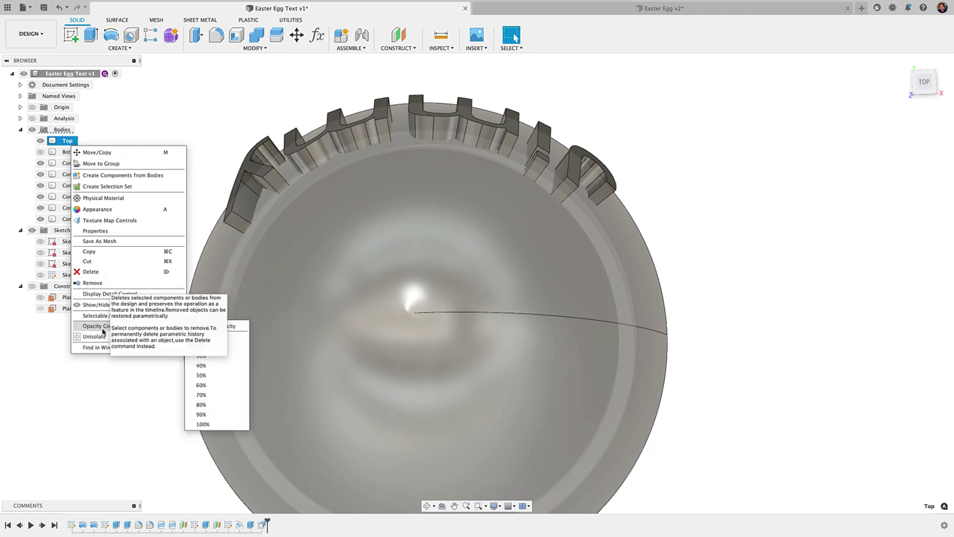
{"action": "left_click", "coordinate": [213, 398]}
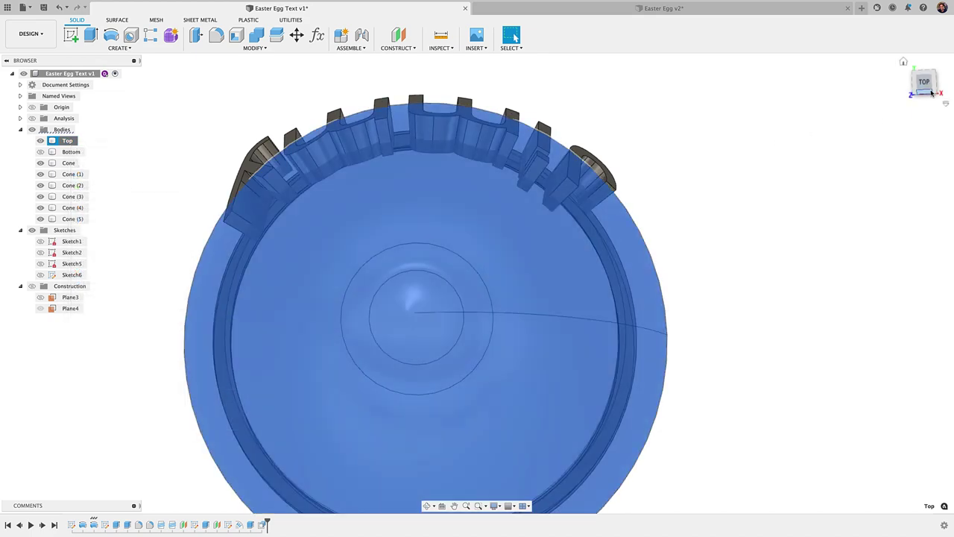
{"action": "left_click", "coordinate": [815, 164]}
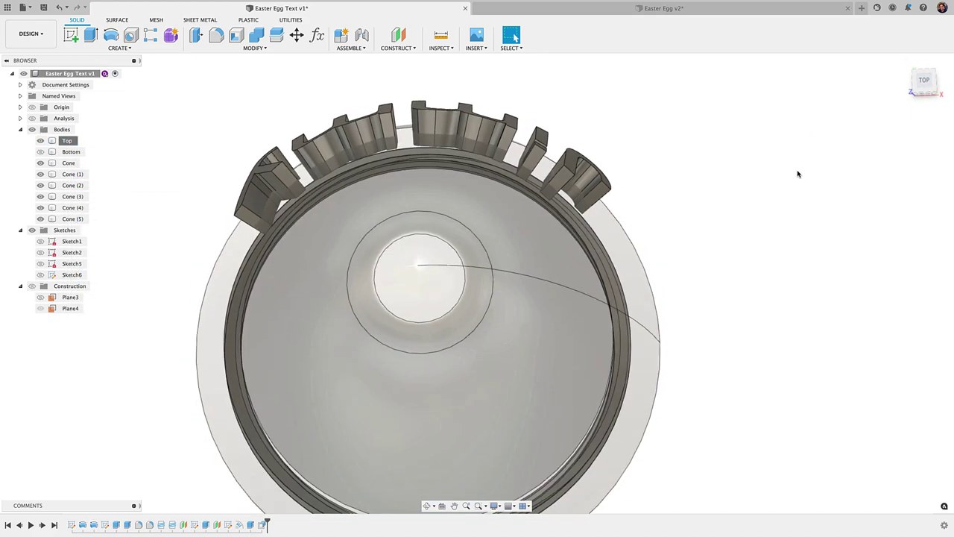
{"action": "left_click", "coordinate": [387, 191]}
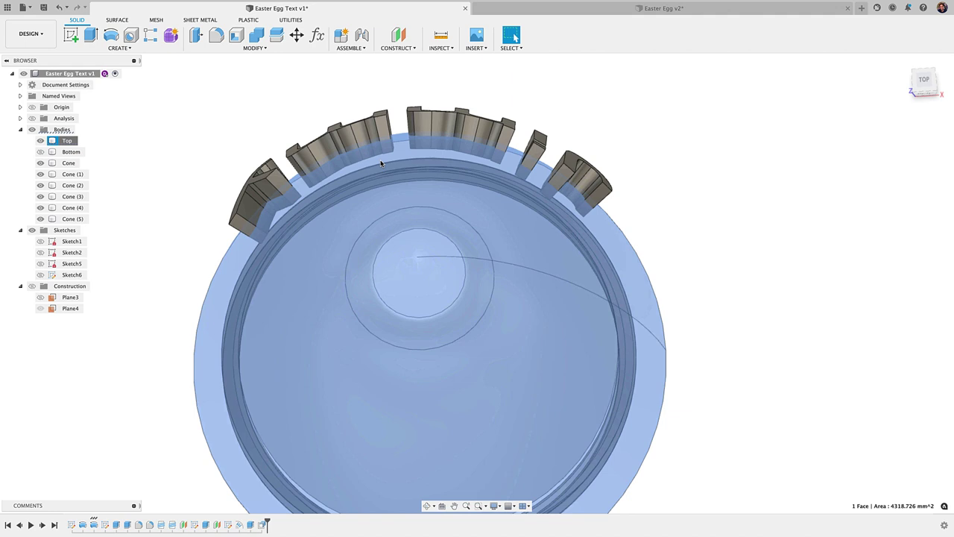
{"action": "right_click", "coordinate": [69, 142]}
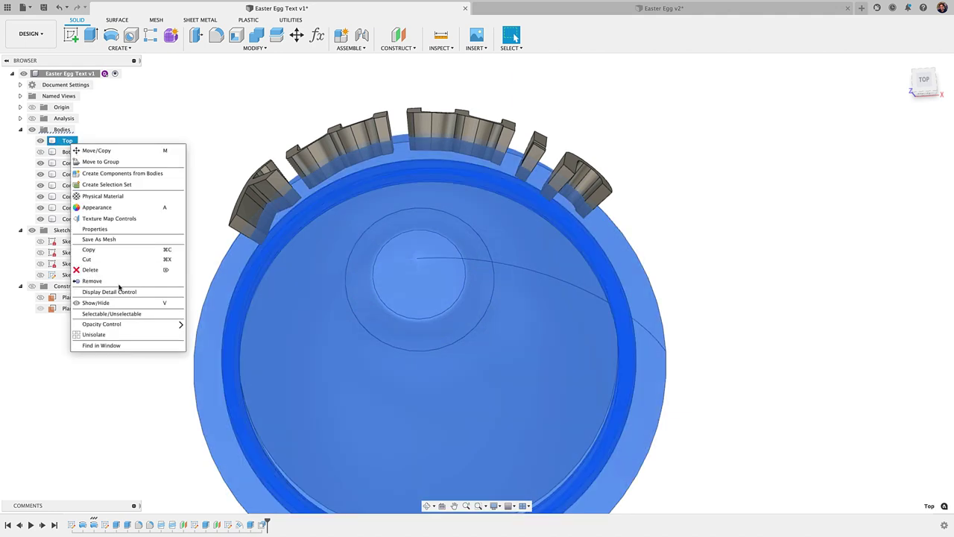
{"action": "mouse_move", "coordinate": [124, 325]}
{"action": "left_click", "coordinate": [202, 422]}
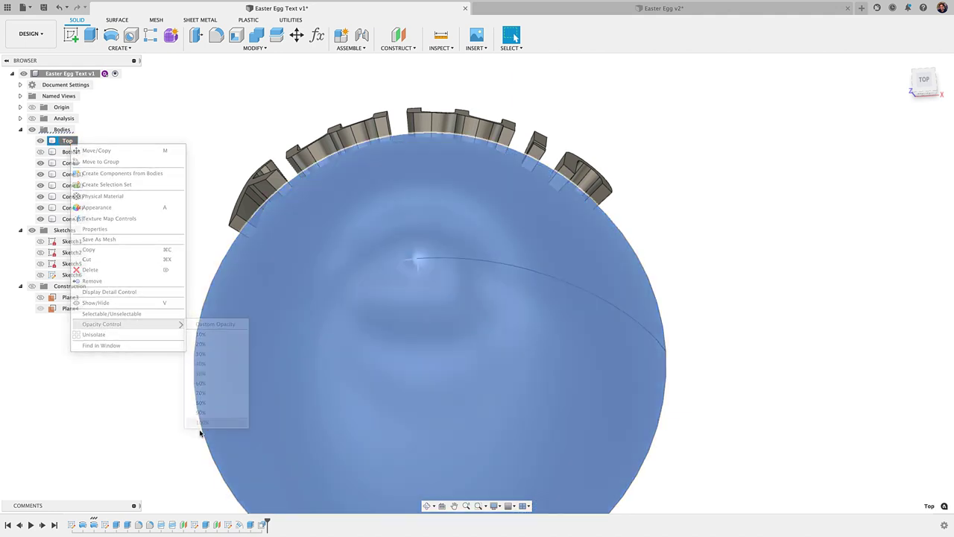
Examine from several angles how the letters' outer faces follow the curvature of the egg's Top body
{"action": "middle_click_drag", "start_coordinate": [145, 435], "coordinate": [262, 292], "text": "shift"}
{"action": "middle_click_drag", "start_coordinate": [267, 282], "coordinate": [257, 240]}
{"action": "middle_click_drag", "start_coordinate": [715, 341], "coordinate": [814, 254], "text": "shift"}
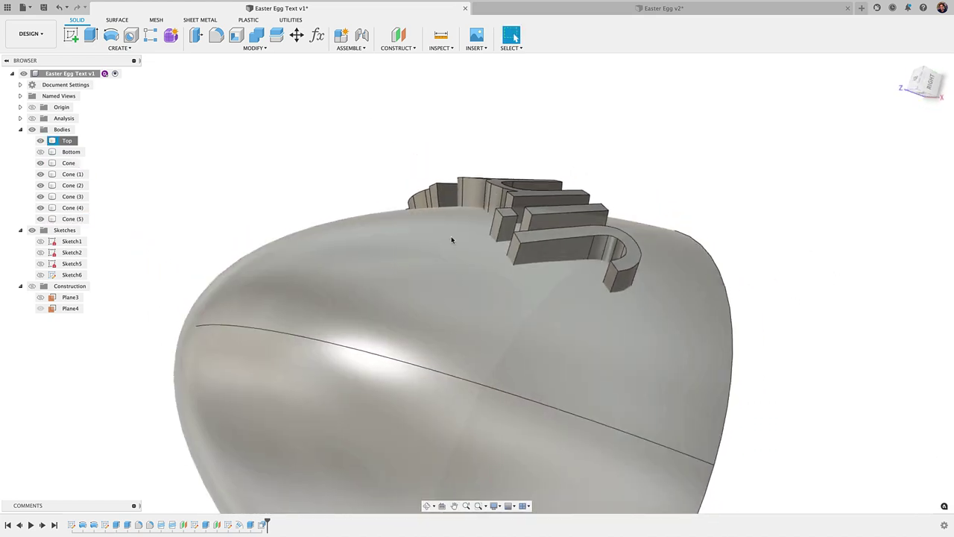
{"action": "left_click", "coordinate": [393, 260]}
{"action": "middle_click_drag", "start_coordinate": [351, 207], "coordinate": [604, 207], "text": "shift"}
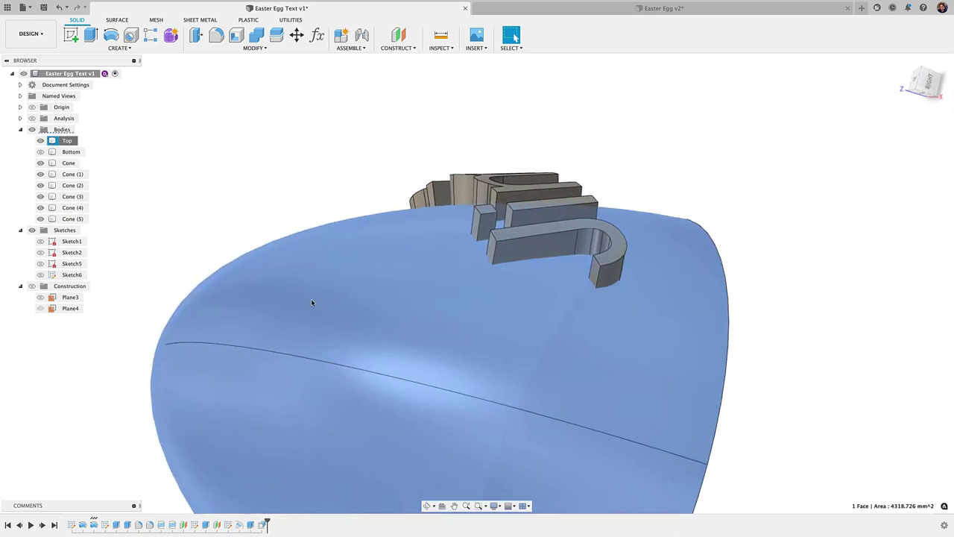
{"action": "scroll", "coordinate": [477, 224], "scroll_direction": "up", "scroll_amount": 3}
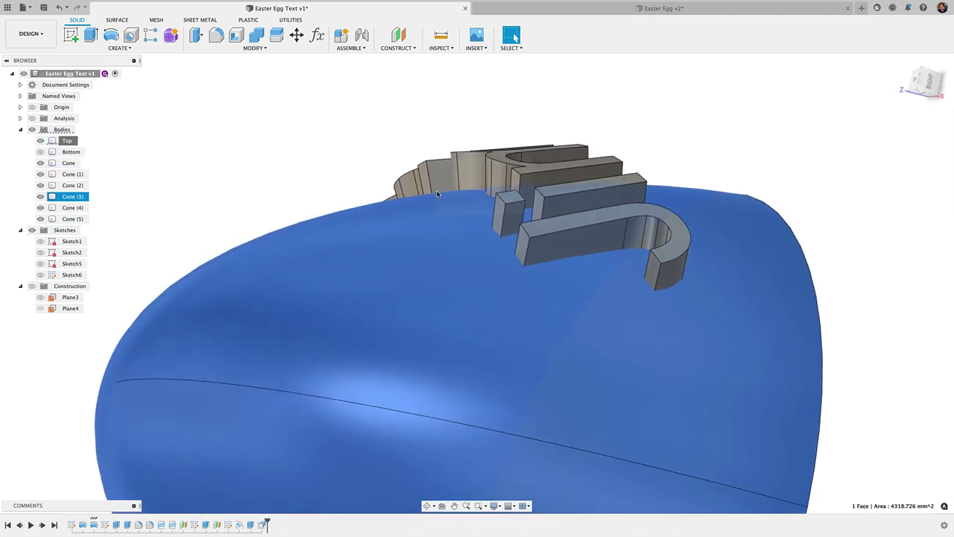
{"action": "middle_click_drag", "start_coordinate": [280, 276], "coordinate": [238, 294], "text": "shift"}
{"action": "middle_click_drag", "start_coordinate": [650, 230], "coordinate": [805, 202], "text": "shift"}
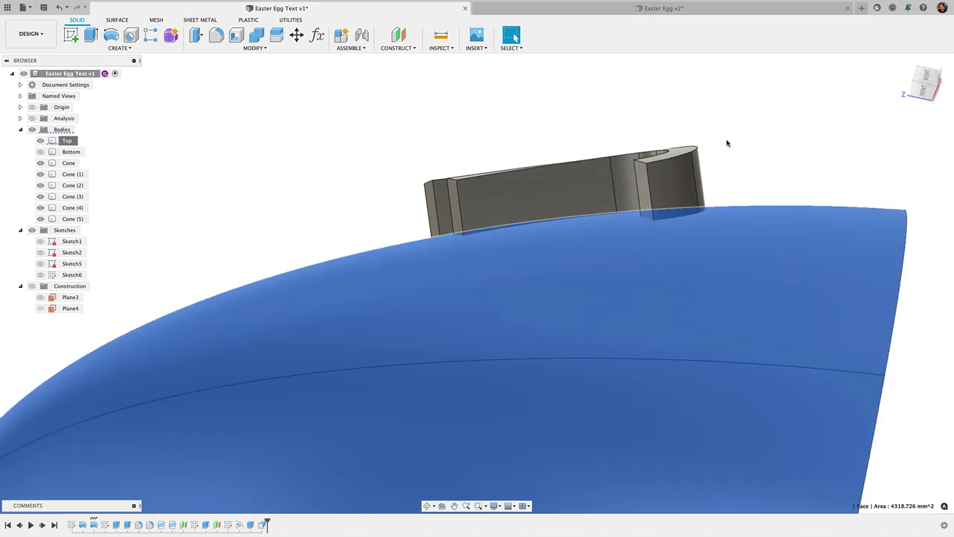
{"action": "mouse_move", "coordinate": [727, 143]}
{"action": "middle_mouse_down", "text": "shift"}
{"action": "mouse_move", "coordinate": [668, 144]}
{"action": "mouse_move", "coordinate": [776, 146]}
{"action": "mouse_move", "coordinate": [741, 144]}
{"action": "mouse_move", "coordinate": [609, 201]}
{"action": "mouse_move", "coordinate": [234, 211]}
{"action": "middle_mouse_up", "text": "shift"}
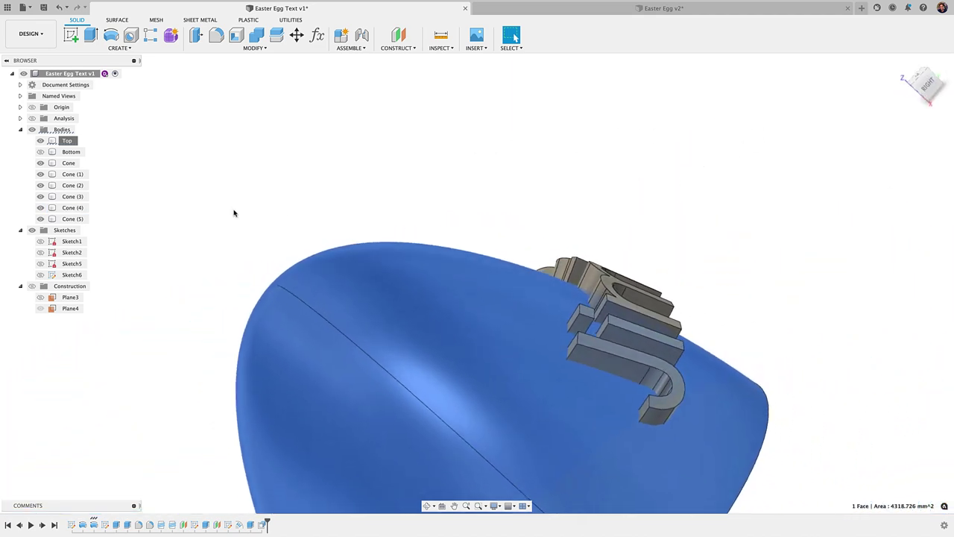
Make the Top body semi-transparent and show it alone, with the letter bodies hidden
{"action": "right_click", "coordinate": [66, 143]}
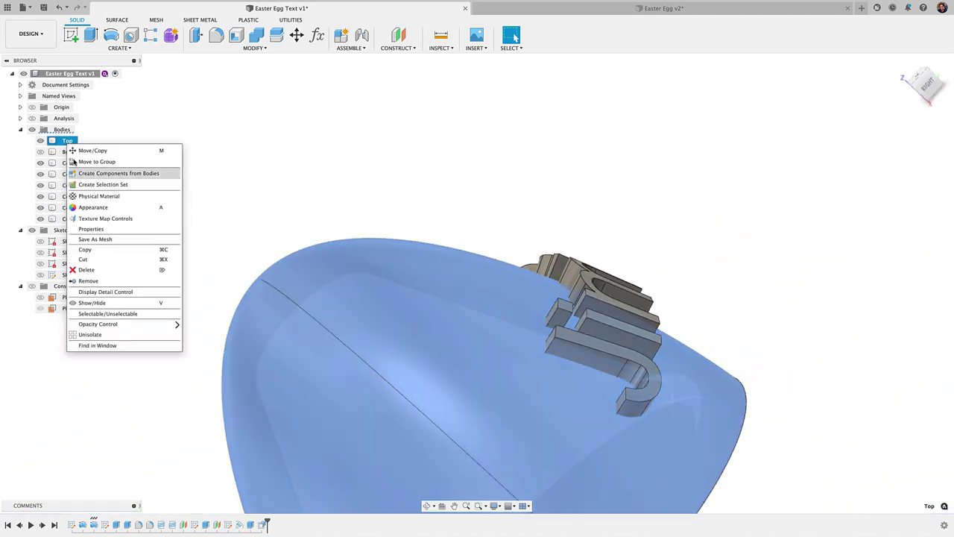
{"action": "left_click", "coordinate": [95, 327]}
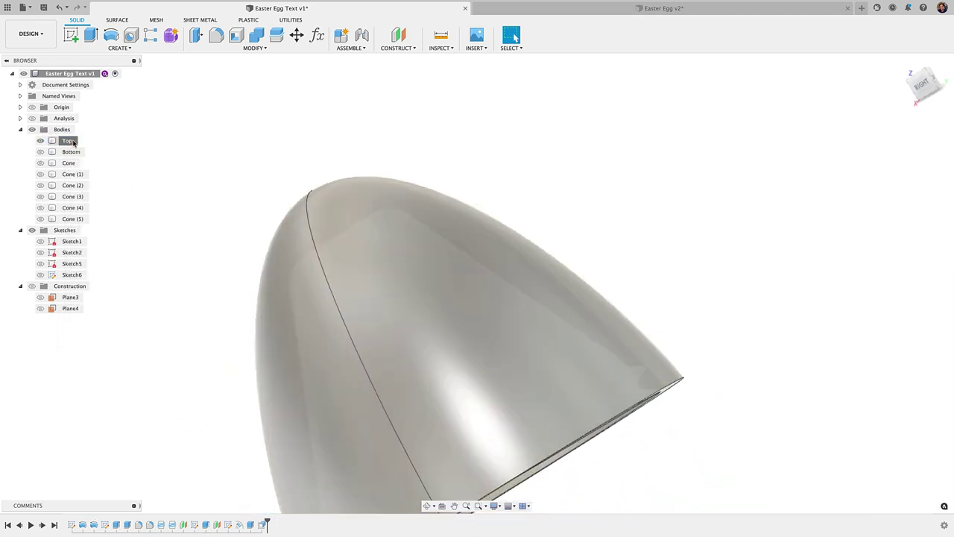
Copy the Top body and paste the copy in place without moving it
{"action": "right_click", "coordinate": [74, 141]}
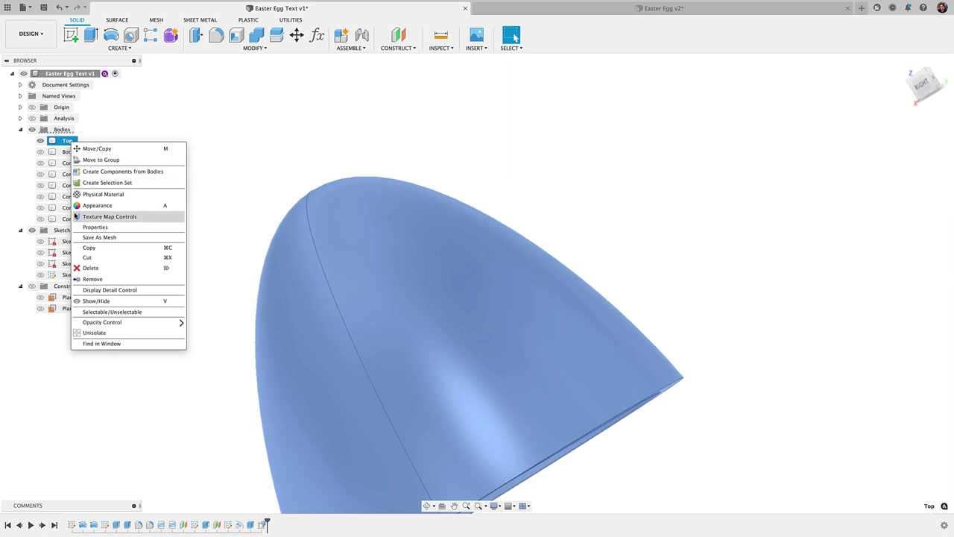
{"action": "left_click", "coordinate": [87, 247]}
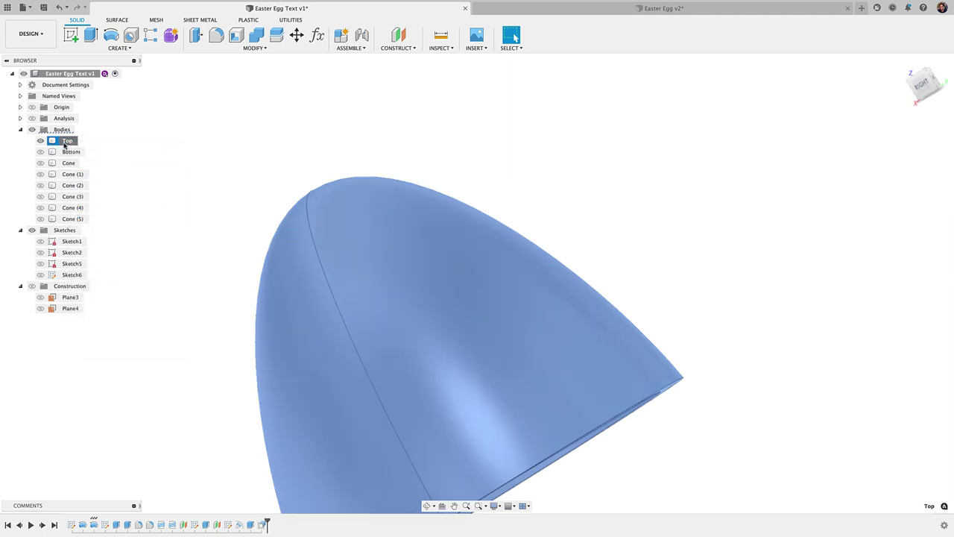
{"action": "right_click", "coordinate": [66, 141]}
{"action": "left_click", "coordinate": [85, 269]}
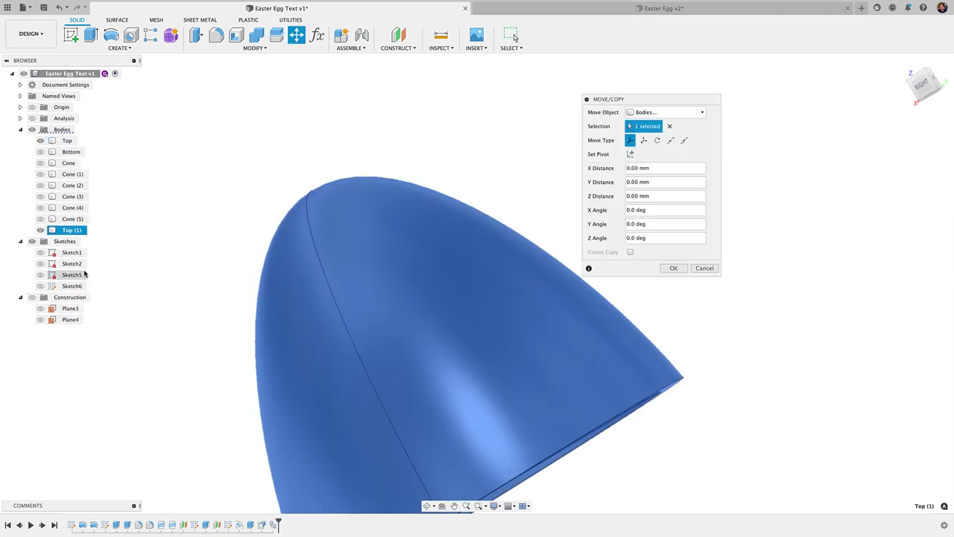
{"action": "left_click", "coordinate": [671, 268]}
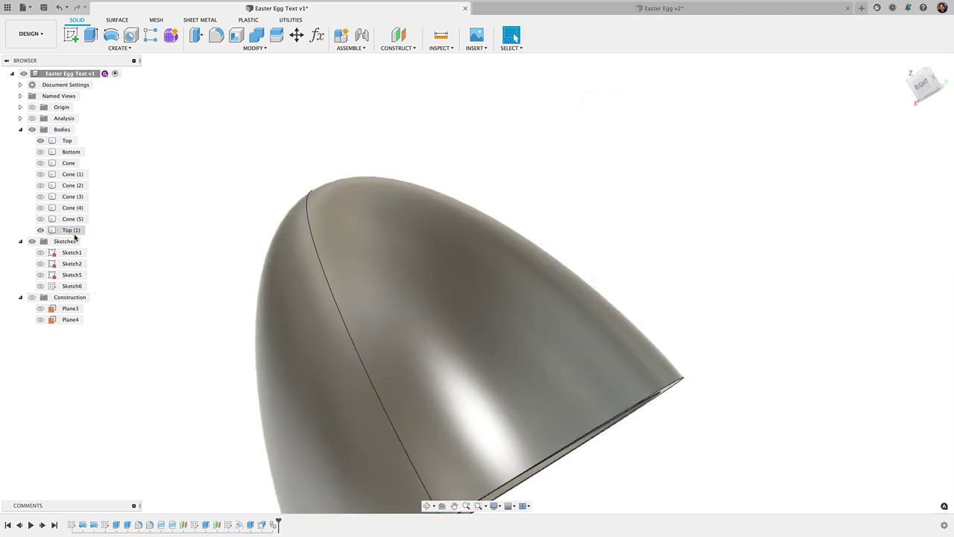
Move the copied body directly below Top in the Bodies list and rename it Top Bigger
{"action": "left_click_drag", "start_coordinate": [74, 236], "coordinate": [69, 203]}
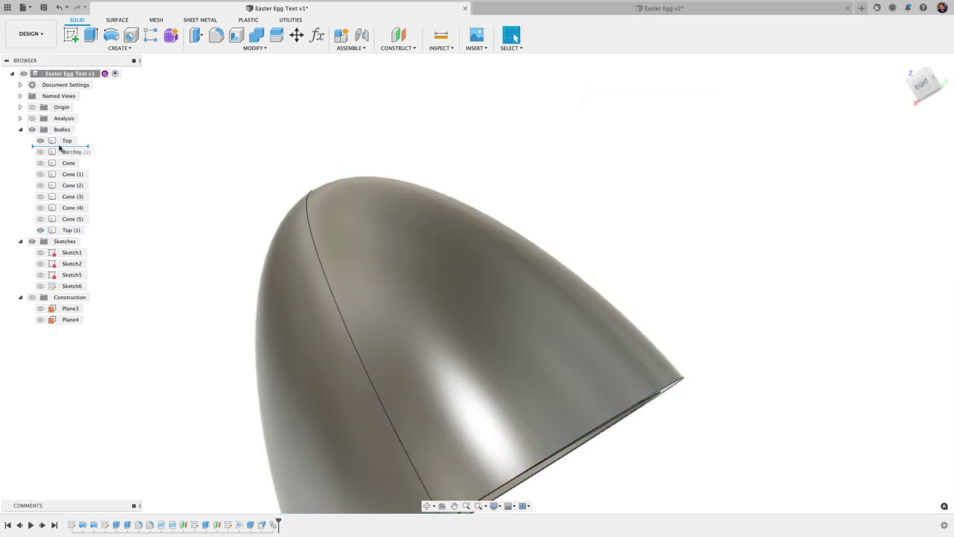
{"action": "left_click_drag", "start_coordinate": [59, 149], "coordinate": [62, 149]}
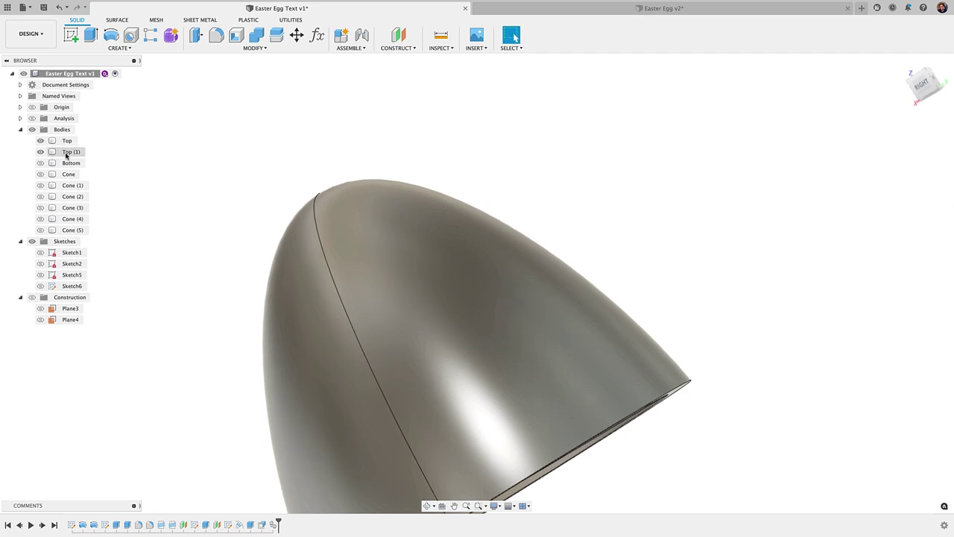
{"action": "double_click", "coordinate": [74, 152]}
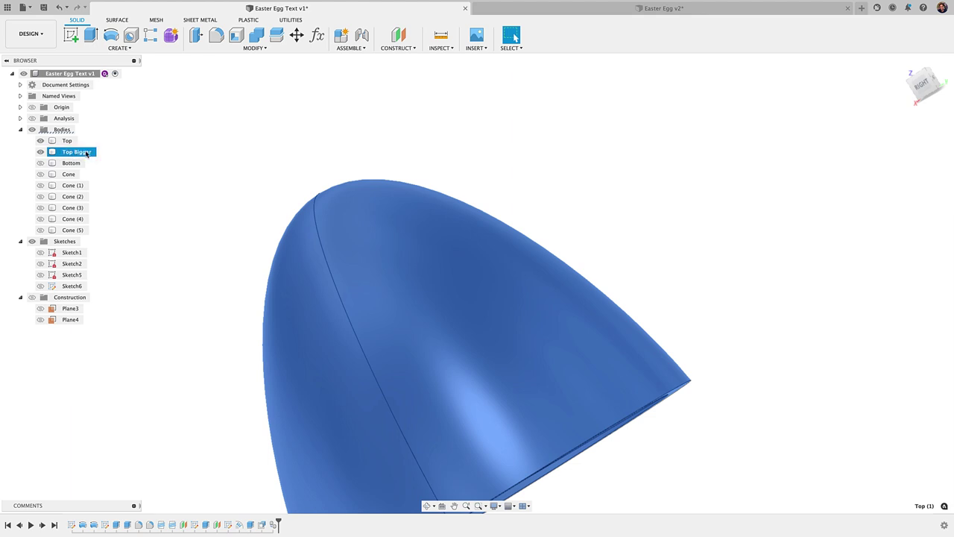
{"action": "left_click", "coordinate": [257, 47]}
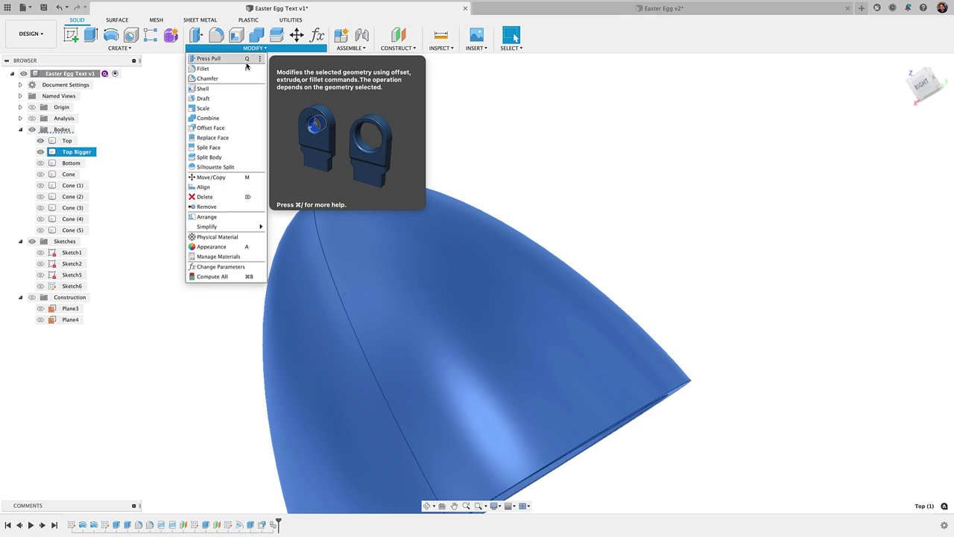
{"action": "left_click", "coordinate": [247, 61]}
{"action": "left_click", "coordinate": [468, 252]}
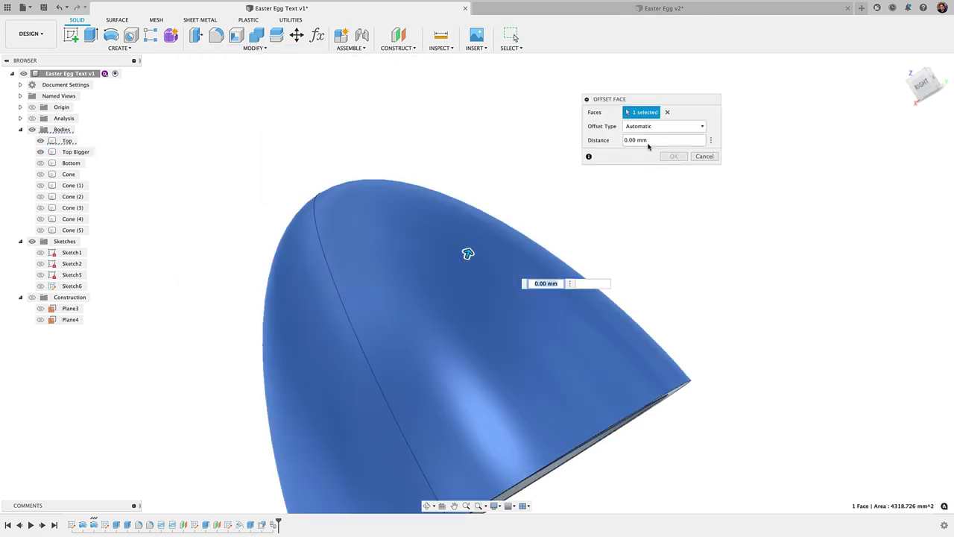
{"action": "left_click", "coordinate": [257, 48]}
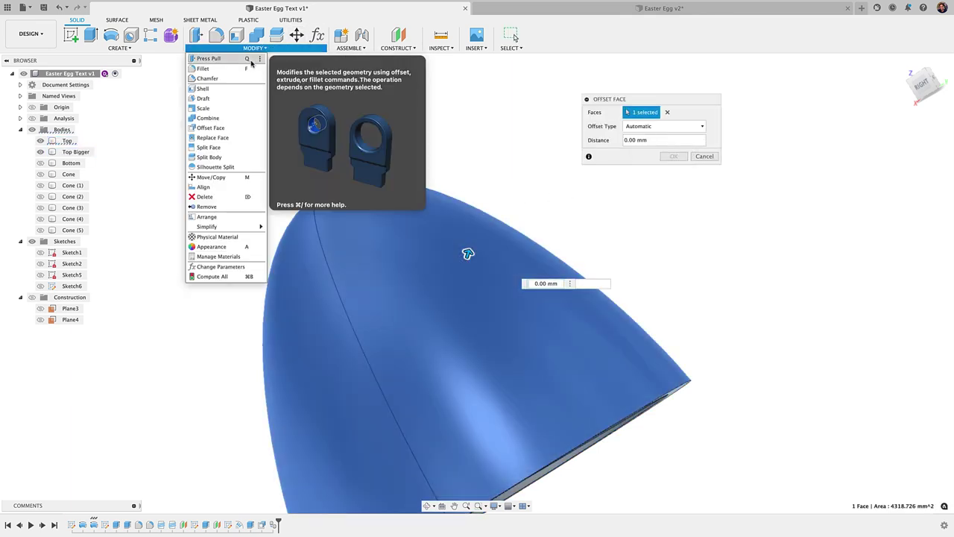
{"action": "left_click", "coordinate": [490, 271]}
{"action": "left_click", "coordinate": [489, 272]}
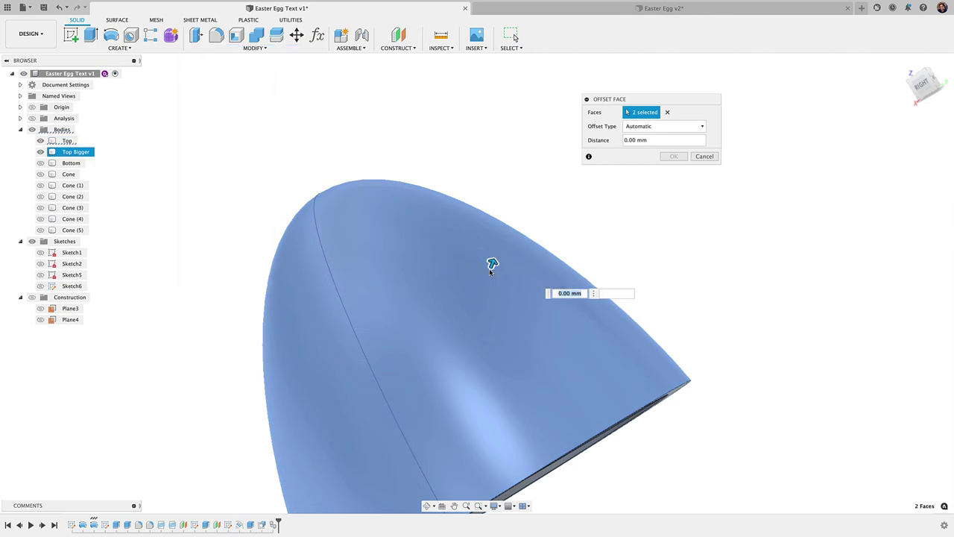
{"action": "key", "text": "Escape"}
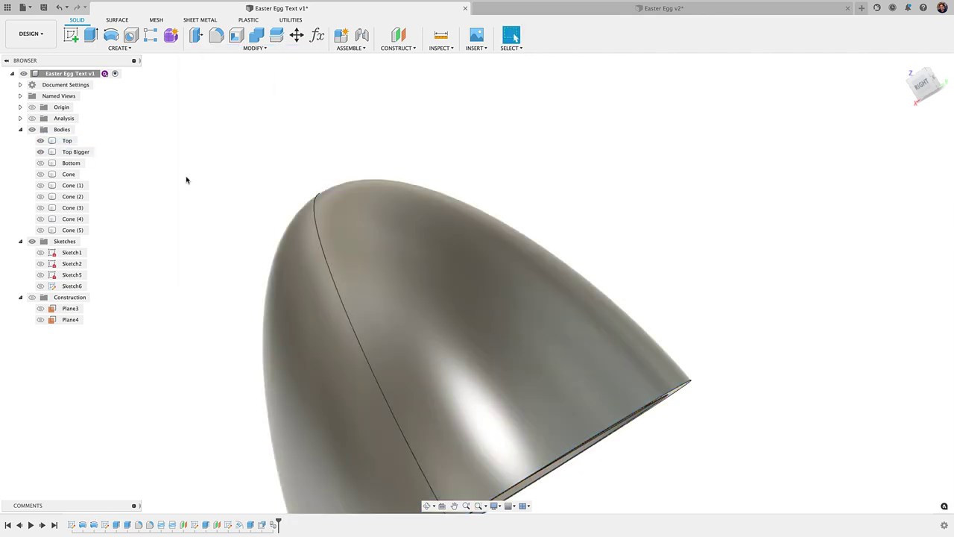
Hide the original Top body and rename the Top Bigger body as Bigger Top
{"action": "left_click", "coordinate": [41, 142]}
{"action": "left_click", "coordinate": [41, 143]}
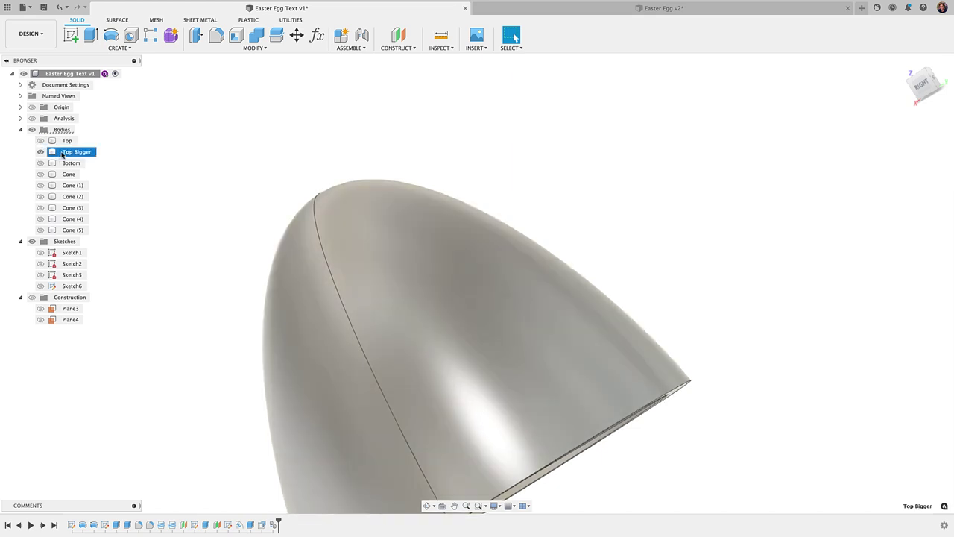
{"action": "double_click", "coordinate": [63, 153]}
{"action": "type", "text": "Big"}
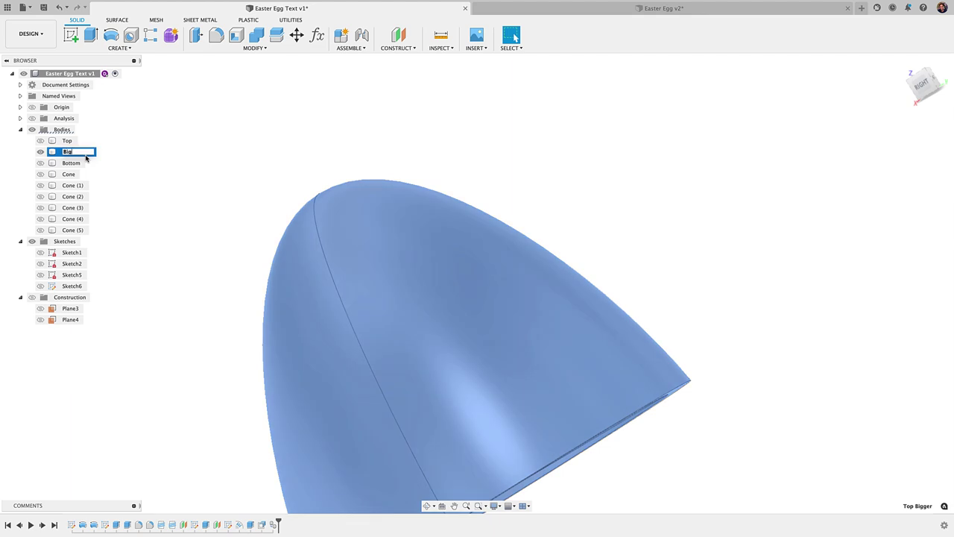
{"action": "type", "text": "ger Top"}
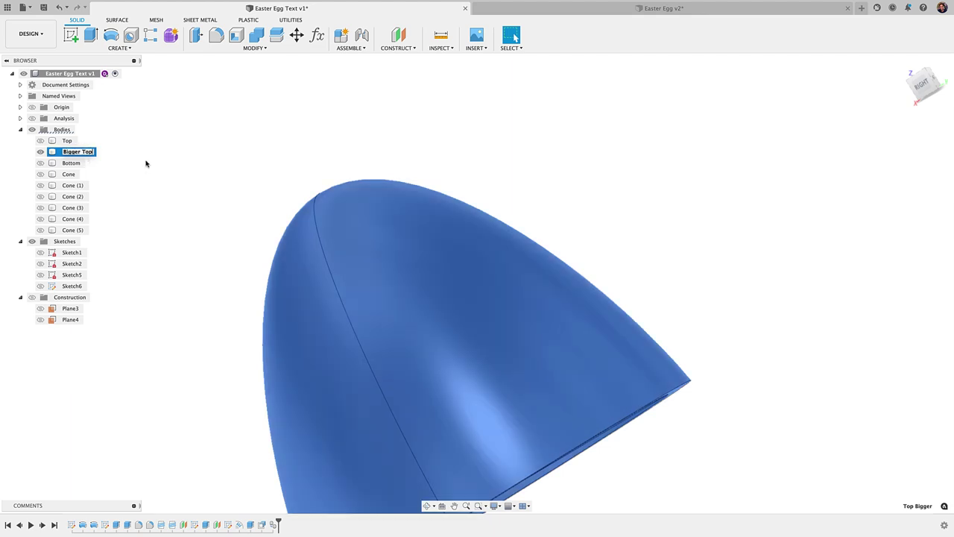
{"action": "left_click", "coordinate": [147, 163]}
Keep the Top body hidden and offset the outer curved face of Bigger Top outward by 2 mm
{"action": "left_click", "coordinate": [41, 141]}
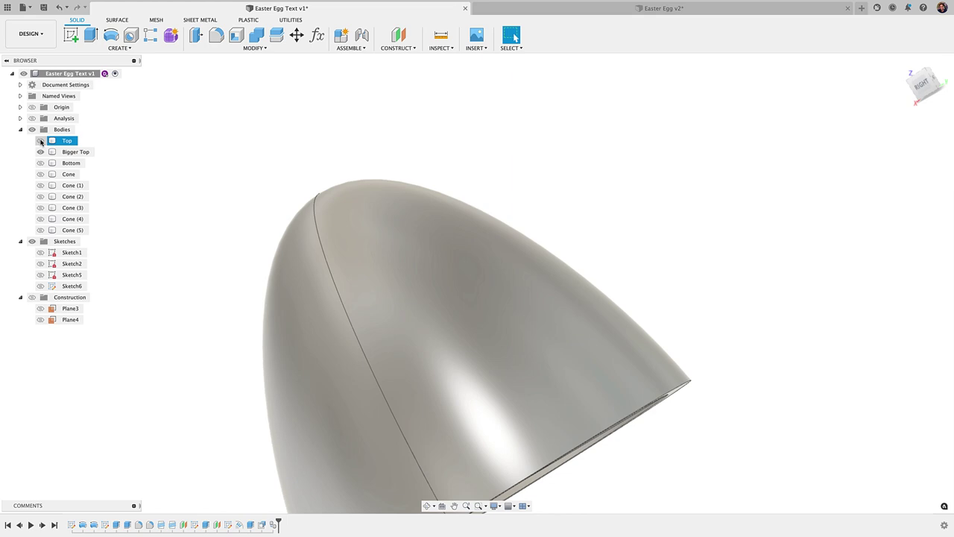
{"action": "left_click", "coordinate": [41, 141]}
{"action": "left_click", "coordinate": [245, 49]}
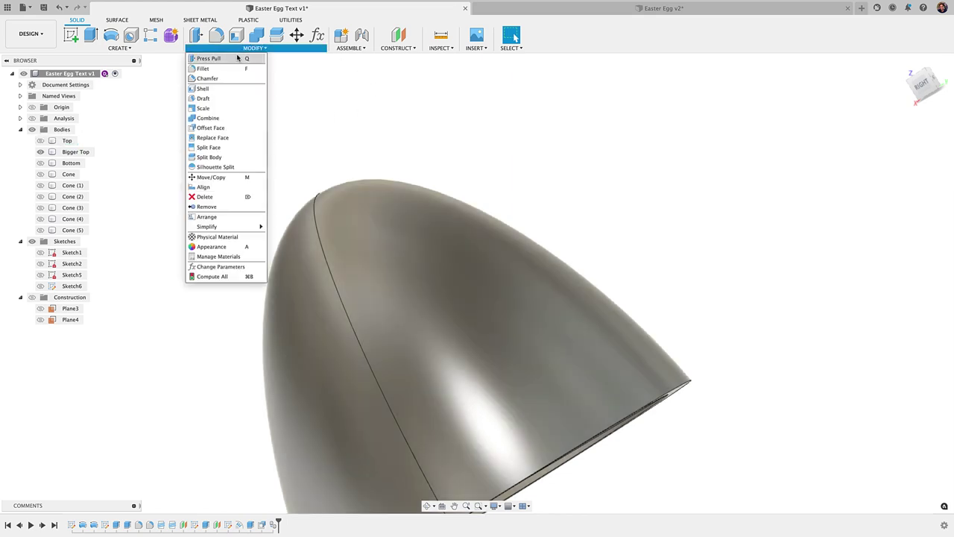
{"action": "left_click", "coordinate": [210, 128]}
{"action": "left_click", "coordinate": [438, 238]}
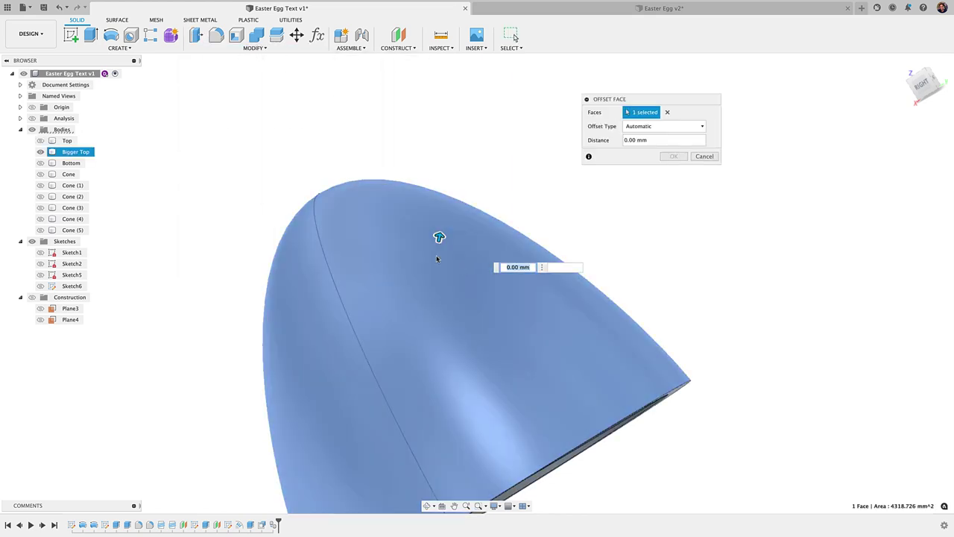
{"action": "type", "text": "2"}
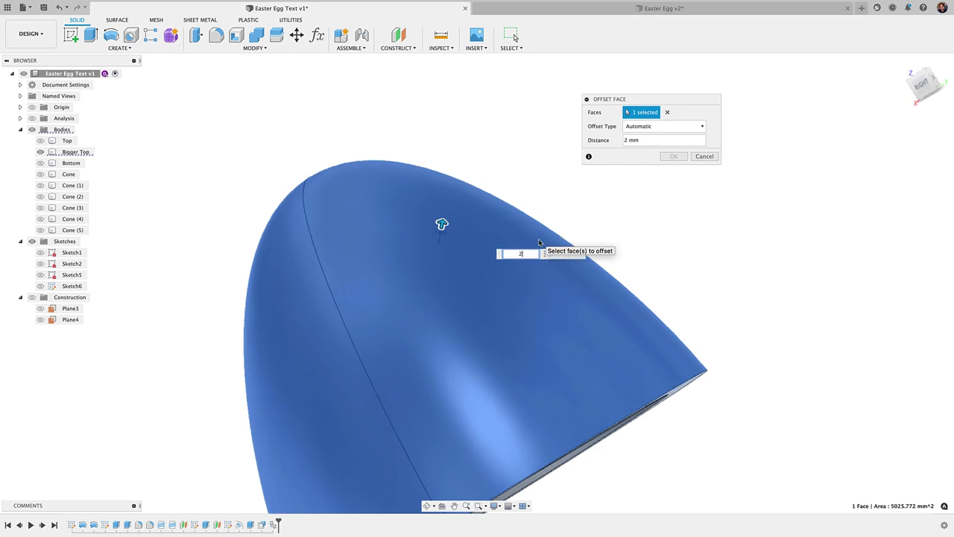
{"action": "key", "text": "Return"}
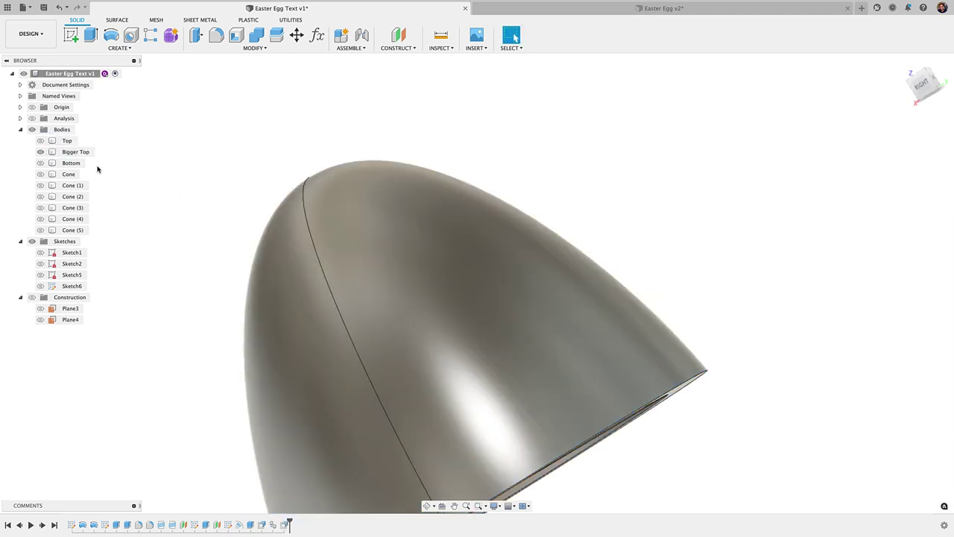
Show the Top body again and switch Bigger Top off and on to compare their outer sizes
{"action": "left_click", "coordinate": [40, 141]}
{"action": "left_click", "coordinate": [41, 152]}
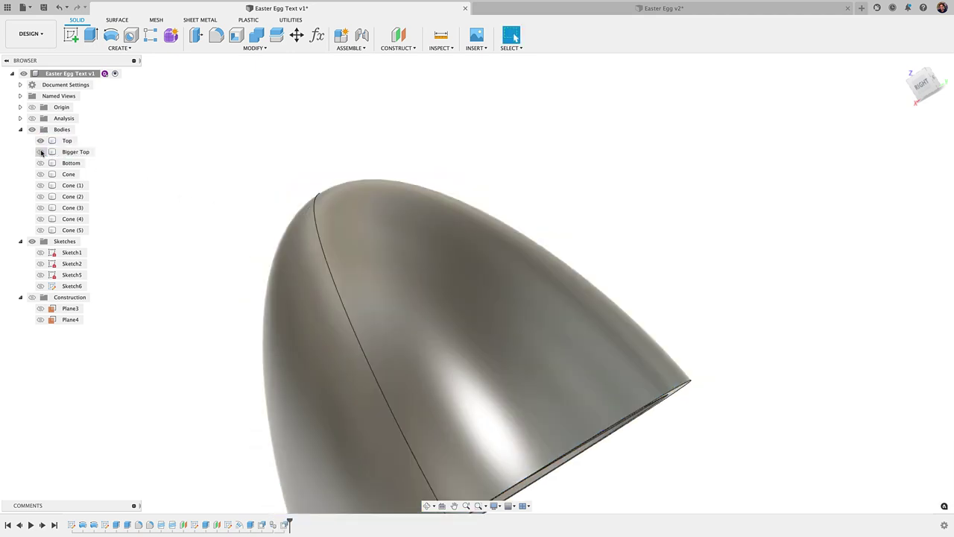
{"action": "left_click", "coordinate": [41, 152]}
{"action": "left_click", "coordinate": [41, 152]}
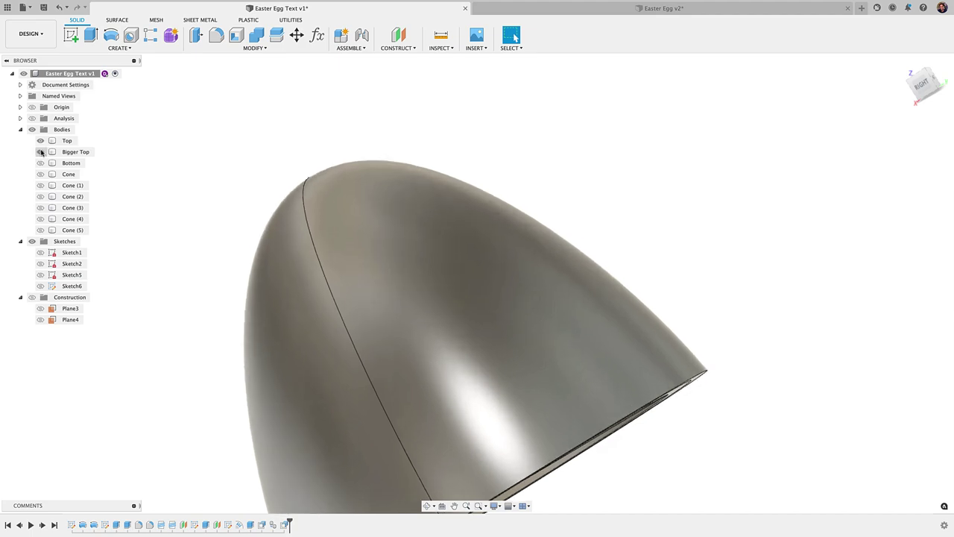
Compare the wall thickness of Top and Bigger Top from the egg's open end by switching Bigger Top off and on
{"action": "left_click", "coordinate": [501, 217]}
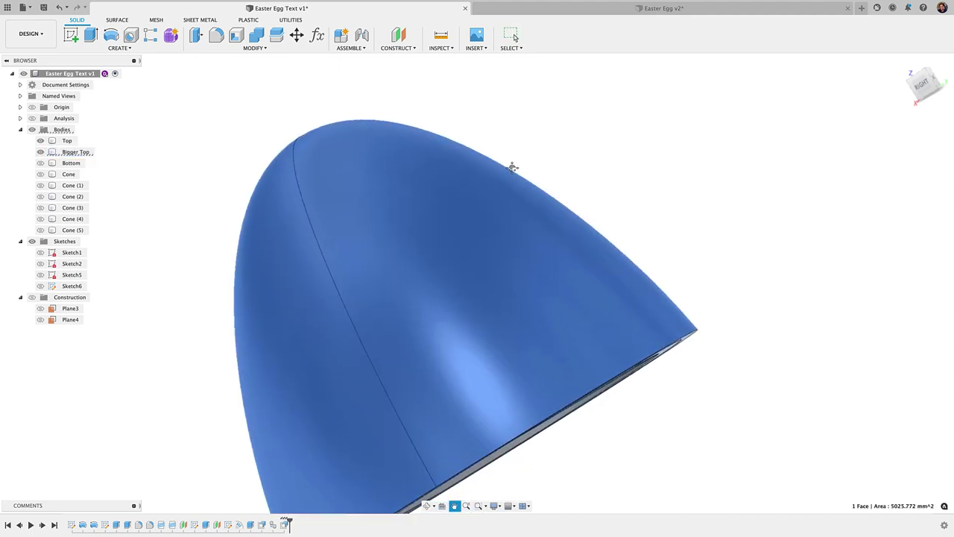
{"action": "middle_click_drag", "start_coordinate": [509, 164], "coordinate": [412, 216], "text": "shift"}
{"action": "left_click", "coordinate": [41, 152]}
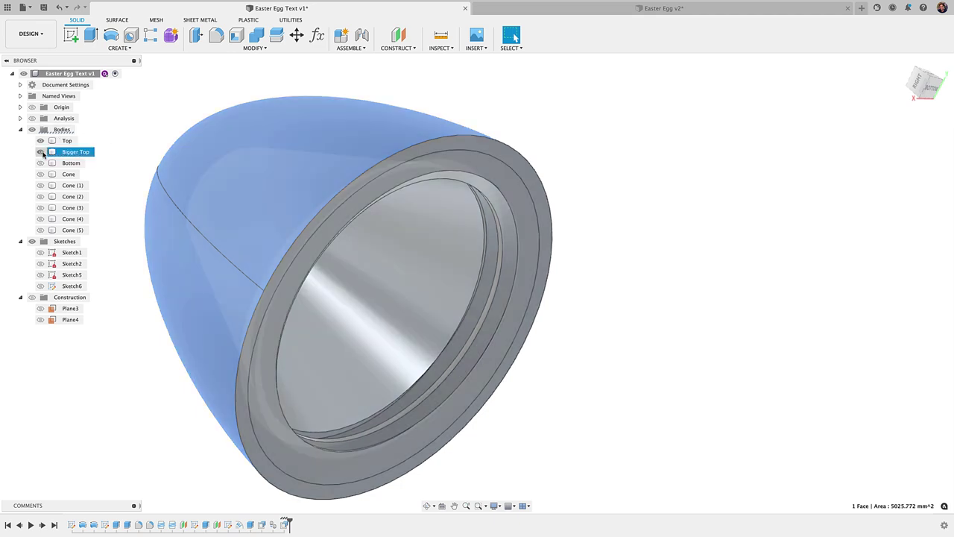
{"action": "left_click", "coordinate": [42, 152]}
{"action": "left_click", "coordinate": [42, 152]}
{"action": "left_click", "coordinate": [42, 152]}
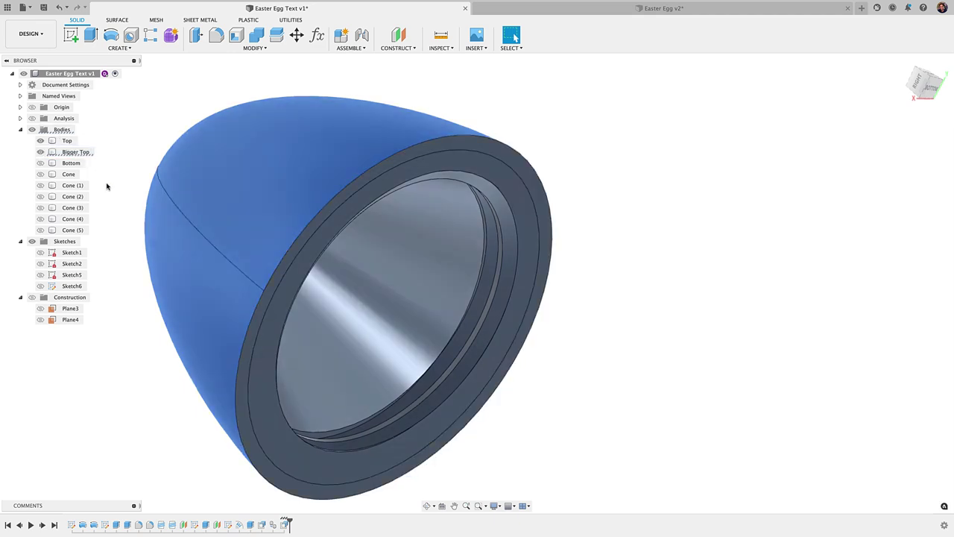
{"action": "middle_click_drag", "start_coordinate": [238, 309], "coordinate": [213, 277], "text": "shift"}
{"action": "left_click", "coordinate": [40, 154]}
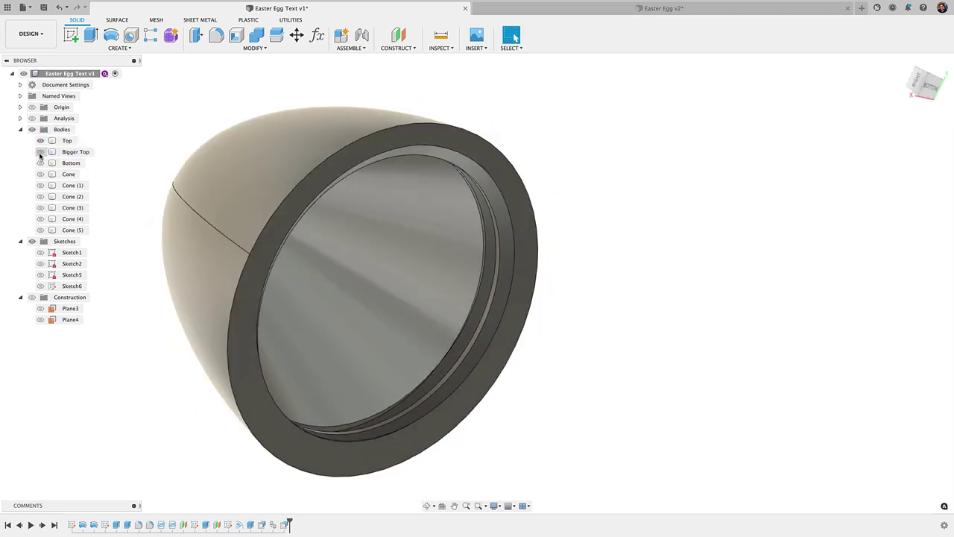
{"action": "left_click", "coordinate": [41, 154]}
{"action": "middle_click_drag", "start_coordinate": [250, 206], "coordinate": [328, 261]}
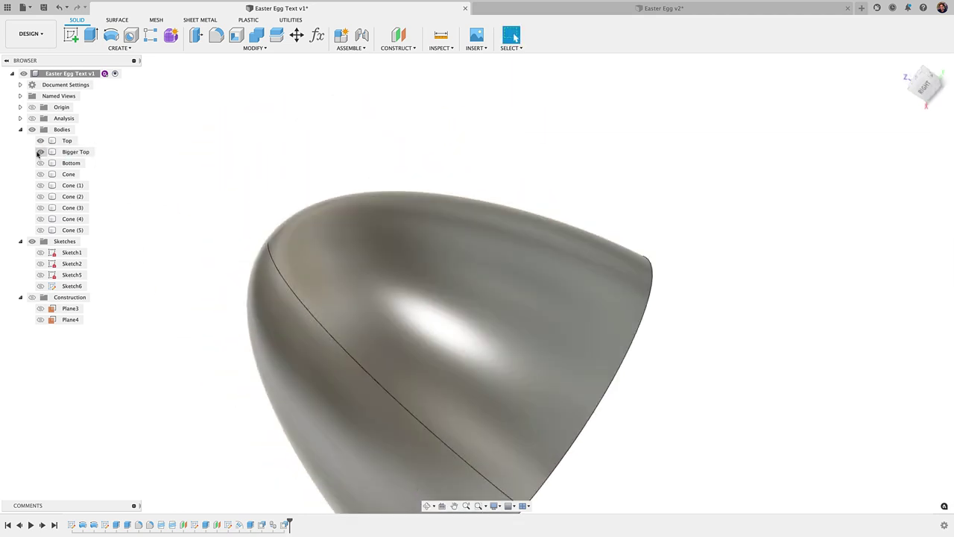
Hide Bigger Top and show all six letter bodies with the Top body, viewed upright from the text side
{"action": "left_click", "coordinate": [38, 153]}
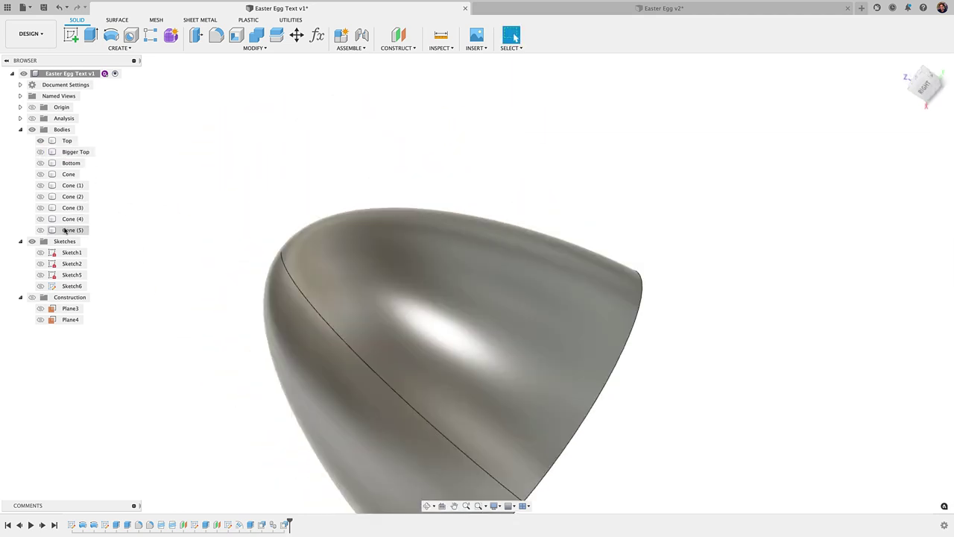
{"action": "left_click", "coordinate": [40, 229]}
{"action": "left_click", "coordinate": [40, 219]}
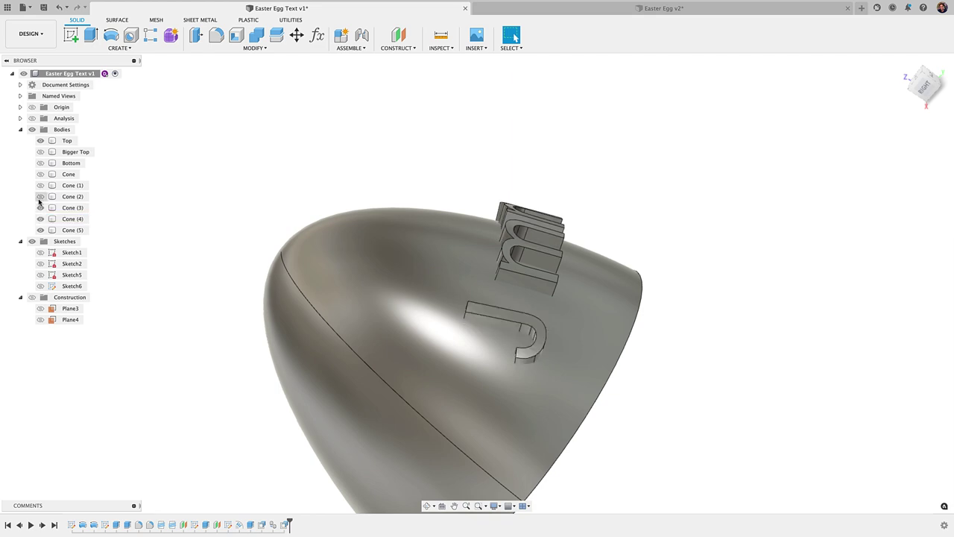
{"action": "left_click", "coordinate": [40, 186]}
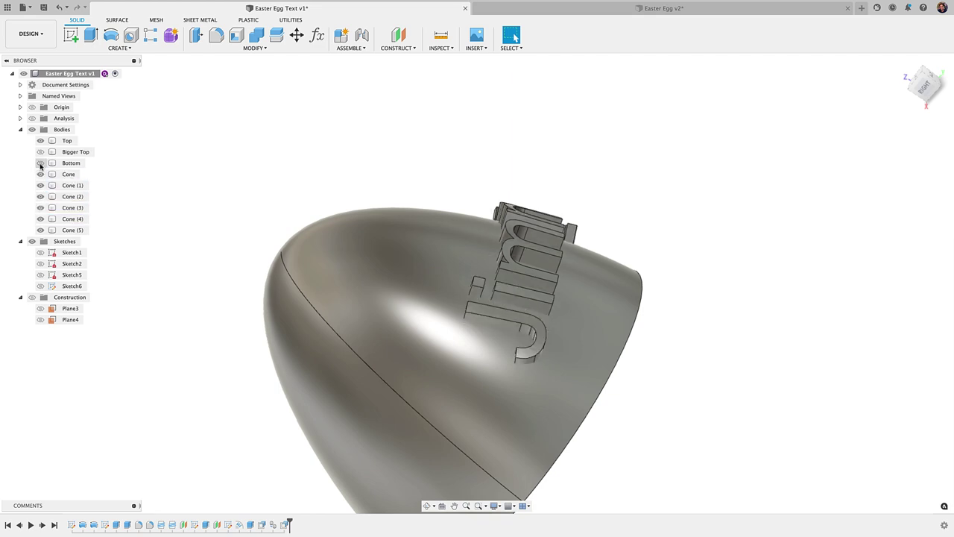
{"action": "left_click", "coordinate": [526, 271]}
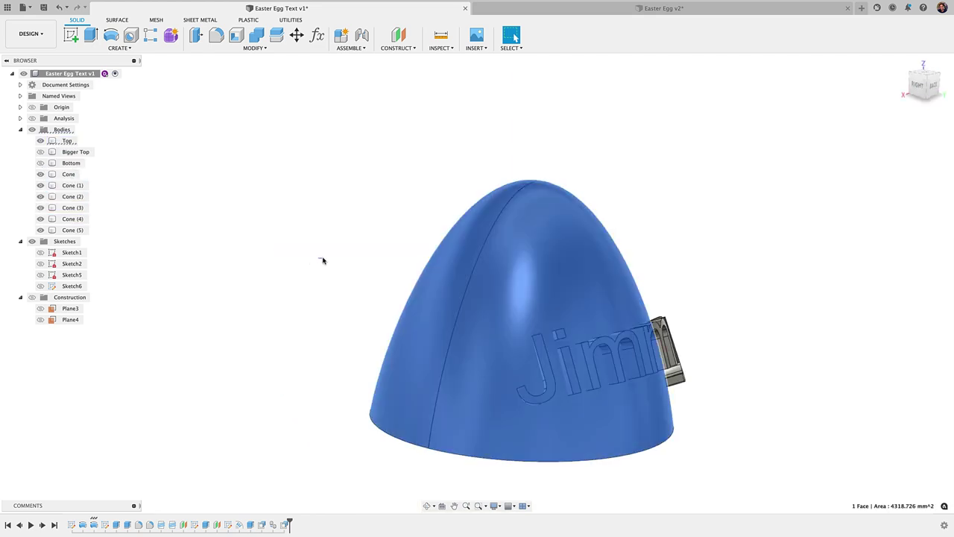
{"action": "left_click", "coordinate": [323, 260]}
{"action": "middle_click_drag", "start_coordinate": [323, 260], "coordinate": [261, 223]}
Combine the six letter bodies with the Top body as target, using the Join operation without keeping the tools
{"action": "left_click", "coordinate": [247, 49]}
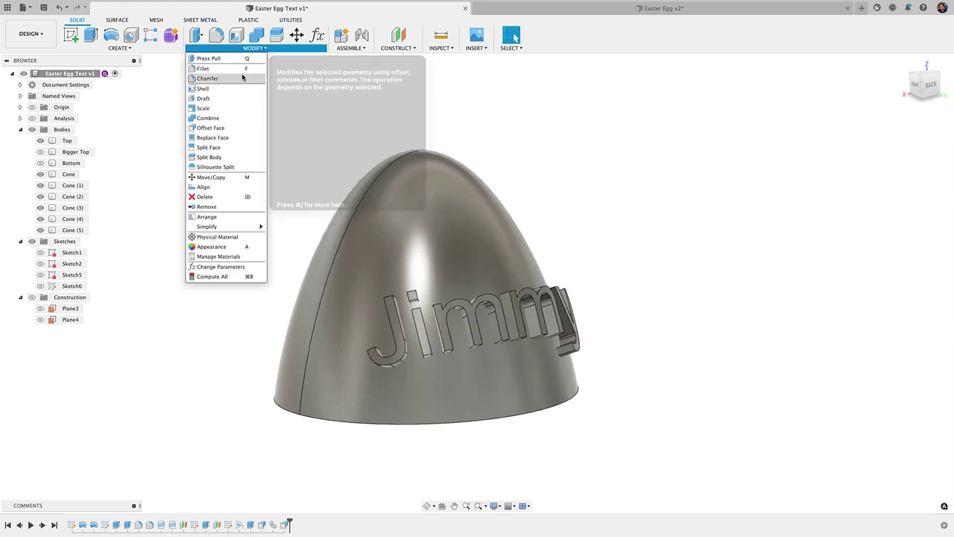
{"action": "left_click", "coordinate": [208, 118]}
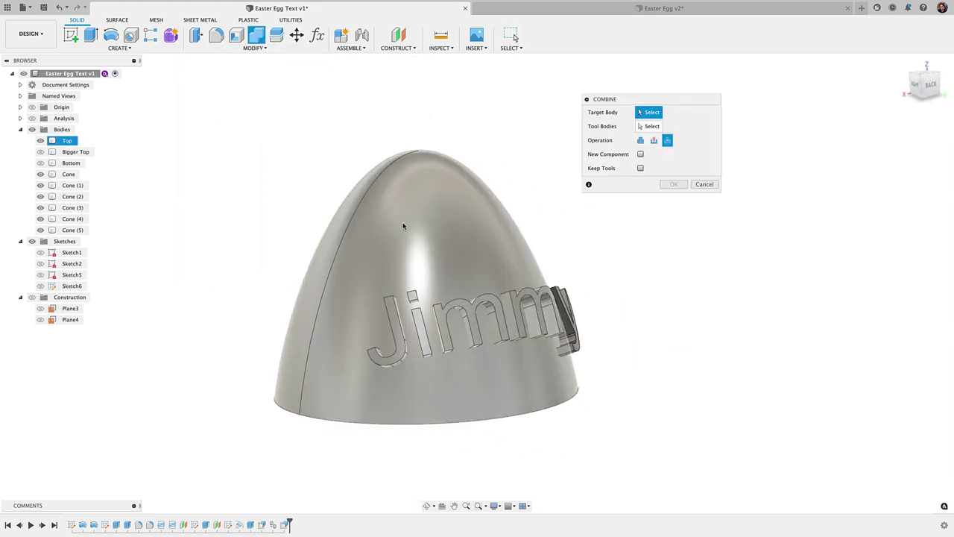
{"action": "left_click", "coordinate": [404, 226]}
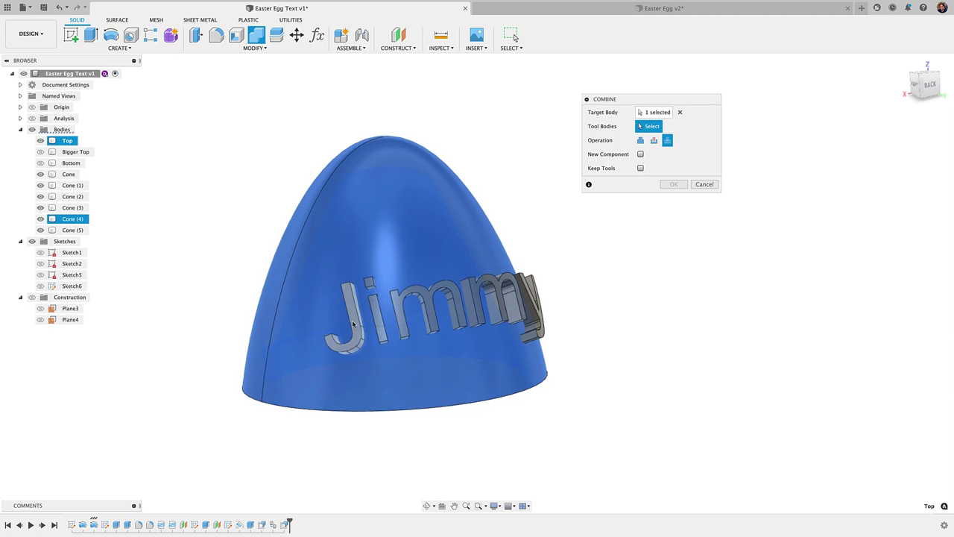
{"action": "left_click", "coordinate": [372, 313]}
{"action": "left_click", "coordinate": [370, 285]}
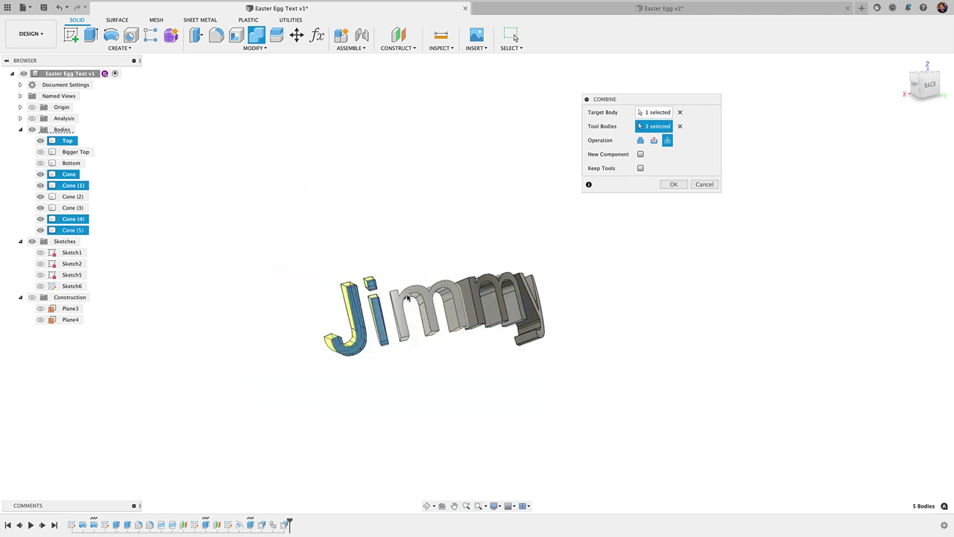
{"action": "left_click", "coordinate": [407, 297]}
{"action": "middle_click_drag", "start_coordinate": [484, 293], "coordinate": [444, 289], "text": "shift"}
{"action": "left_click", "coordinate": [394, 297]}
{"action": "left_click", "coordinate": [451, 289]}
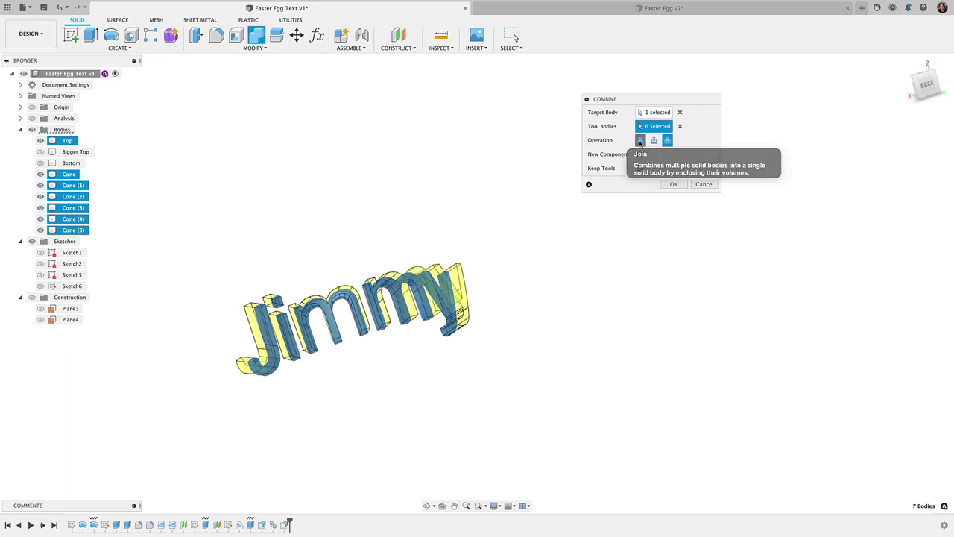
{"action": "left_click", "coordinate": [639, 142]}
{"action": "middle_click_drag", "start_coordinate": [639, 143], "coordinate": [618, 177], "text": "shift"}
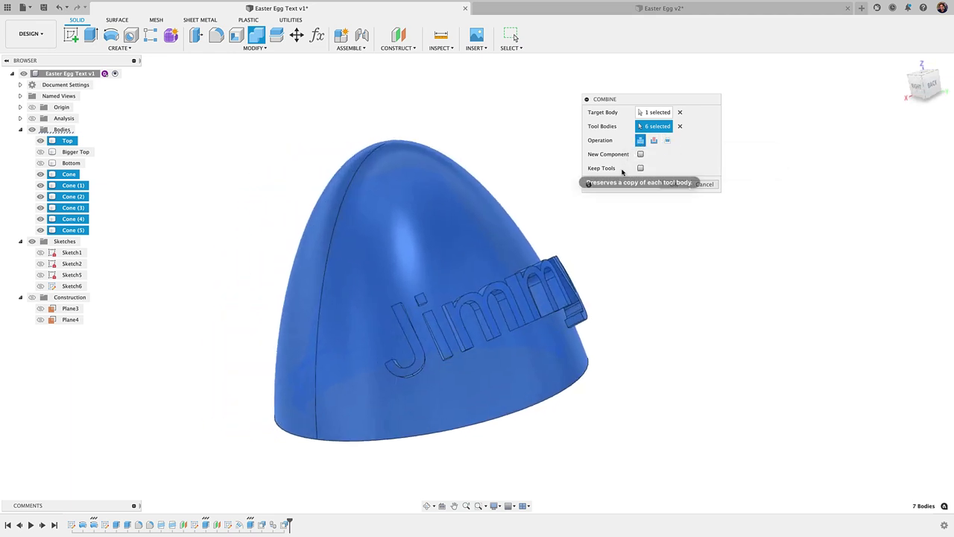
{"action": "left_click", "coordinate": [667, 184]}
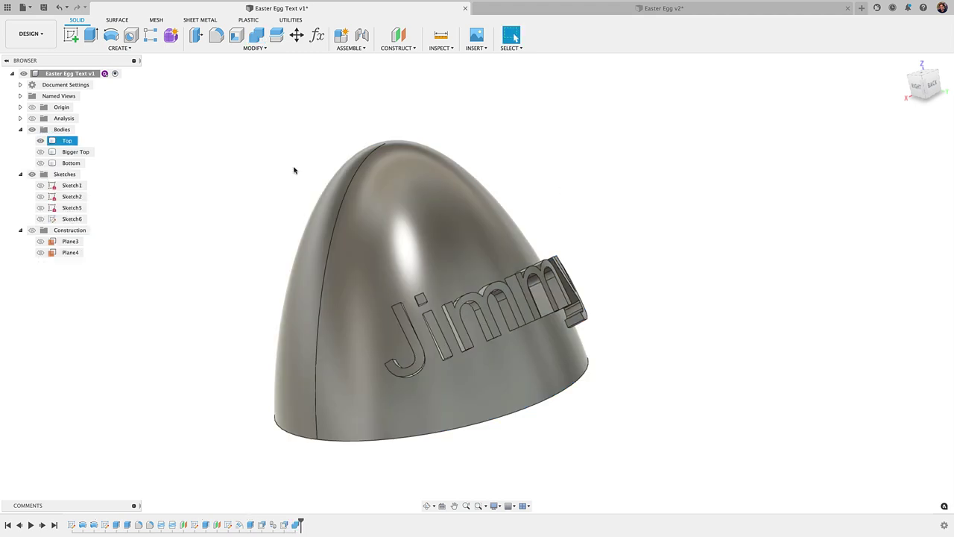
Check the joined Top body by switching it off and on and viewing it from the egg's open end
{"action": "left_click", "coordinate": [41, 141]}
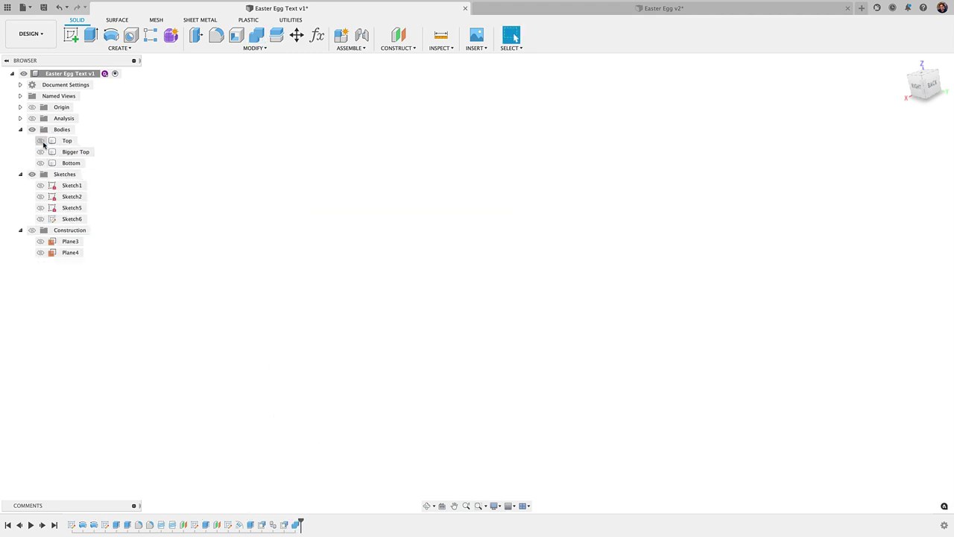
{"action": "left_click", "coordinate": [41, 141]}
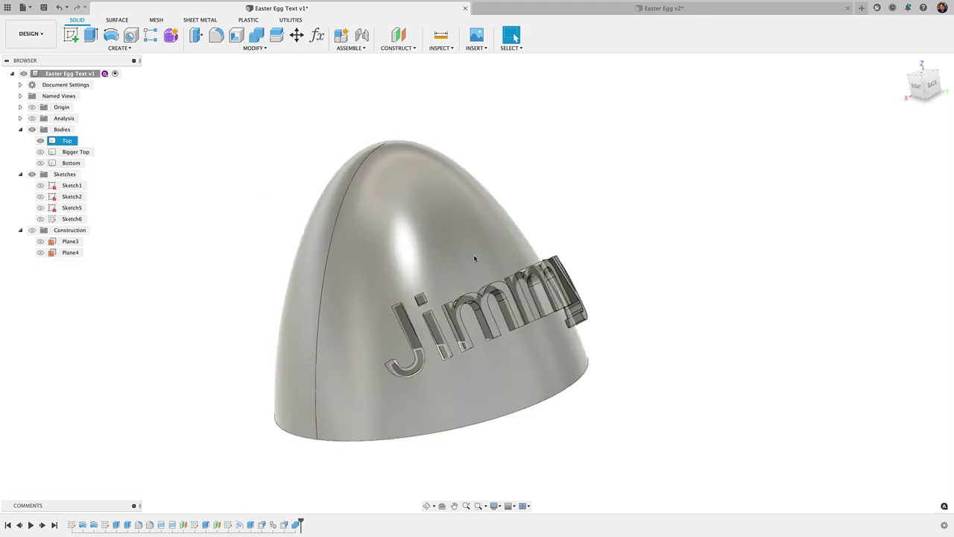
{"action": "middle_click_drag", "start_coordinate": [569, 369], "coordinate": [578, 294], "text": "shift"}
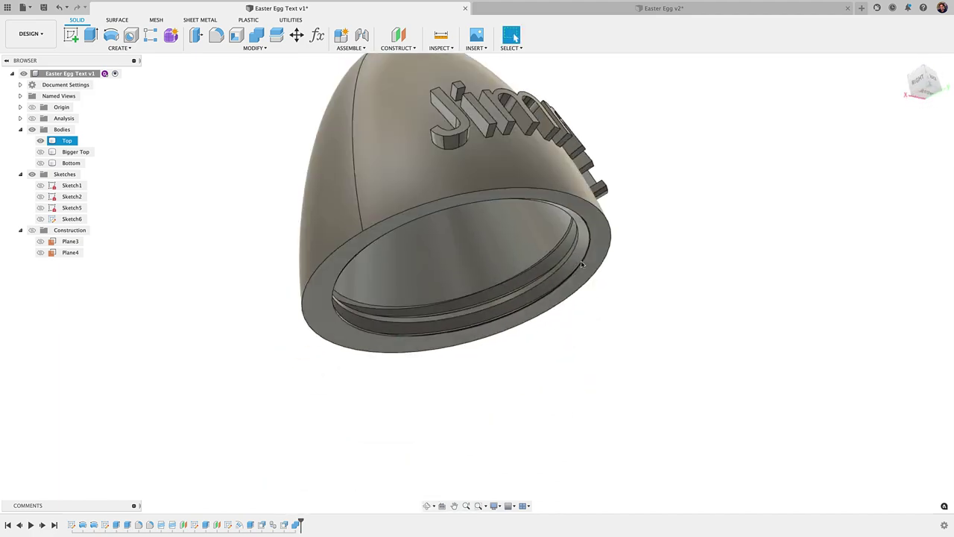
{"action": "scroll", "coordinate": [582, 265], "scroll_direction": "up", "scroll_amount": 5}
{"action": "left_click", "coordinate": [581, 265]}
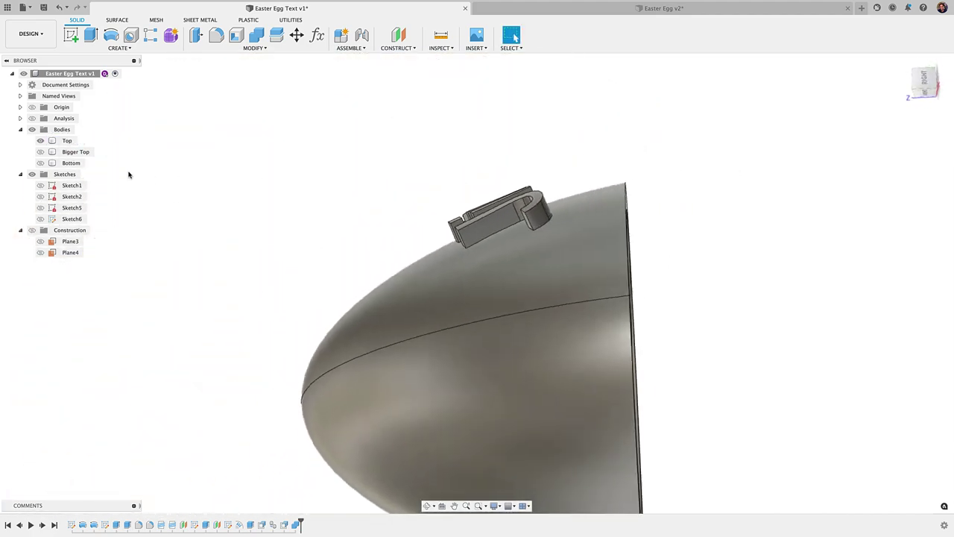
Show Bigger Top together with Top and examine where the letters stick out through its outer surface
{"action": "left_click", "coordinate": [41, 152]}
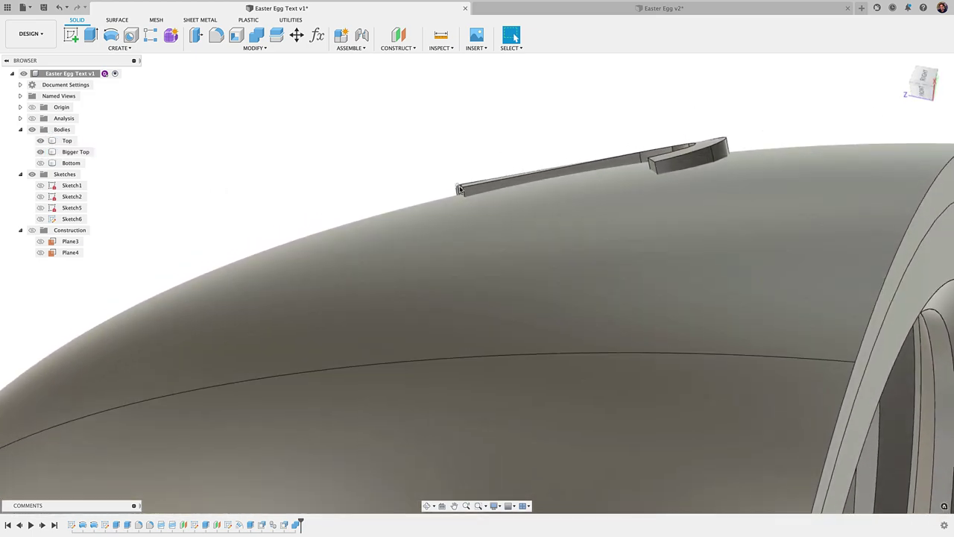
{"action": "left_click", "coordinate": [717, 165]}
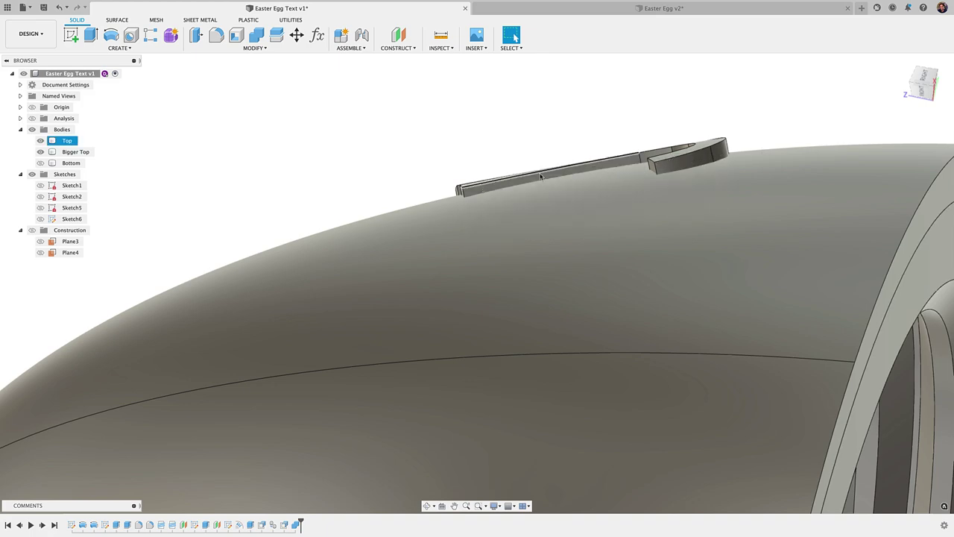
{"action": "left_click", "coordinate": [399, 215]}
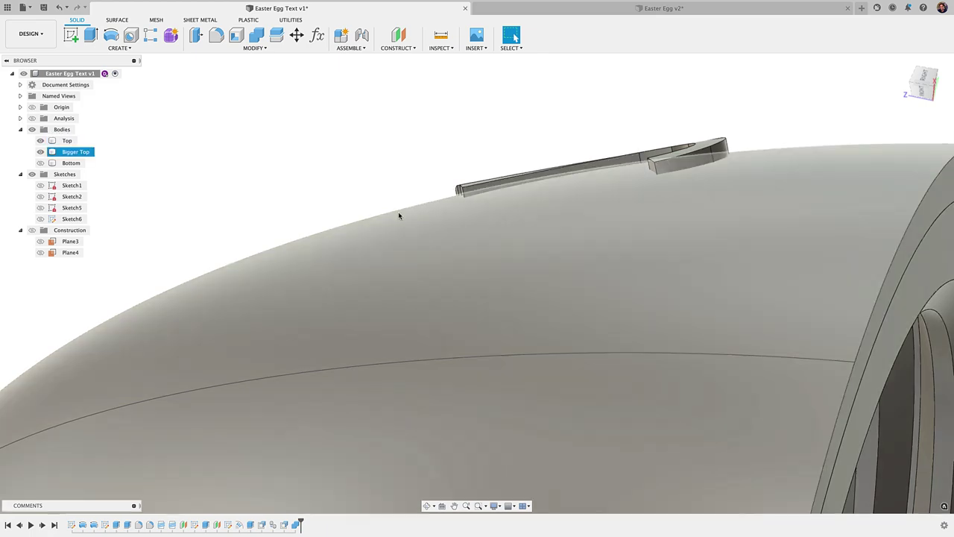
{"action": "scroll", "coordinate": [613, 237], "scroll_direction": "down", "scroll_amount": 5}
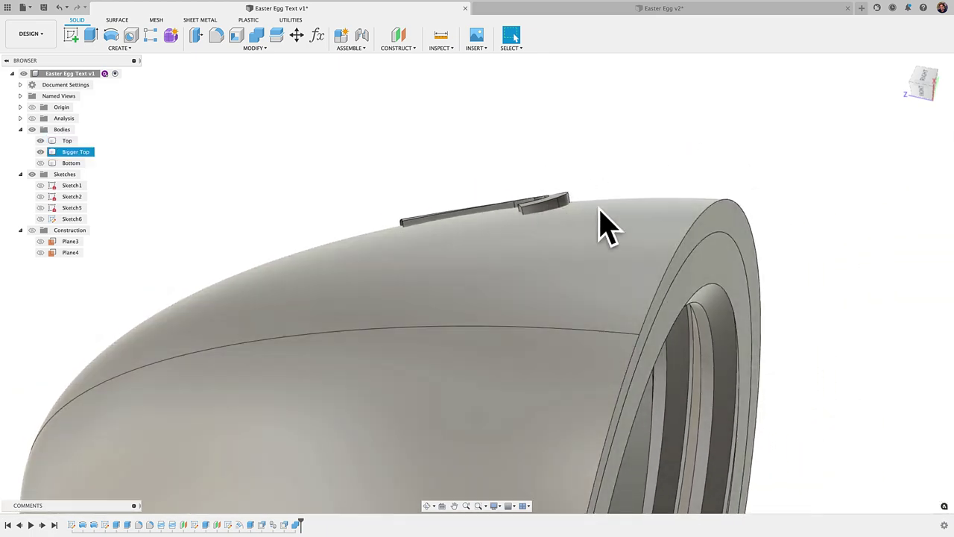
{"action": "scroll", "coordinate": [625, 258], "scroll_direction": "down", "scroll_amount": 2}
{"action": "middle_click_drag", "start_coordinate": [626, 258], "coordinate": [594, 176], "text": "shift"}
{"action": "left_click", "coordinate": [643, 260]}
Combine Top as the target body with Bigger Top as the tool body, using the Intersect operation
{"action": "middle_click_drag", "start_coordinate": [487, 208], "coordinate": [249, 60], "text": "shift"}
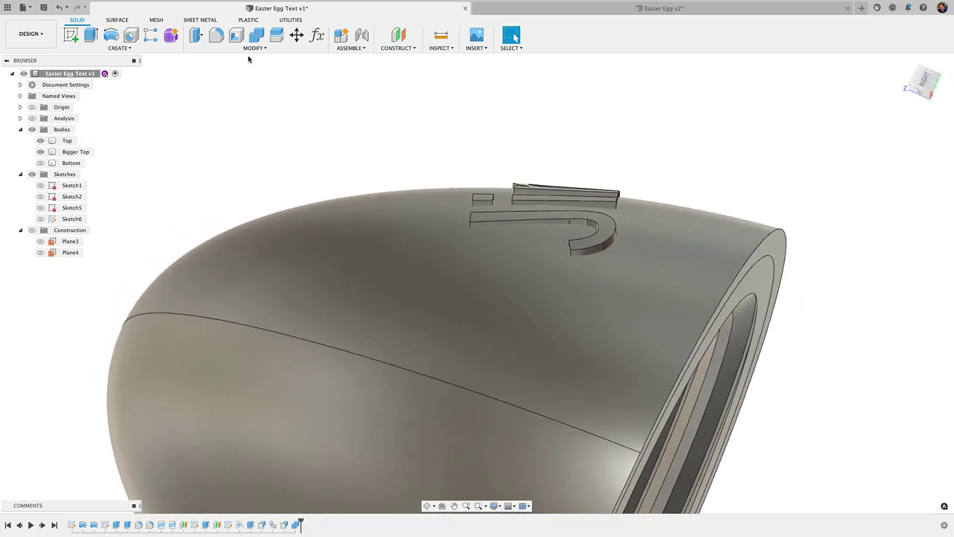
{"action": "left_click", "coordinate": [251, 48]}
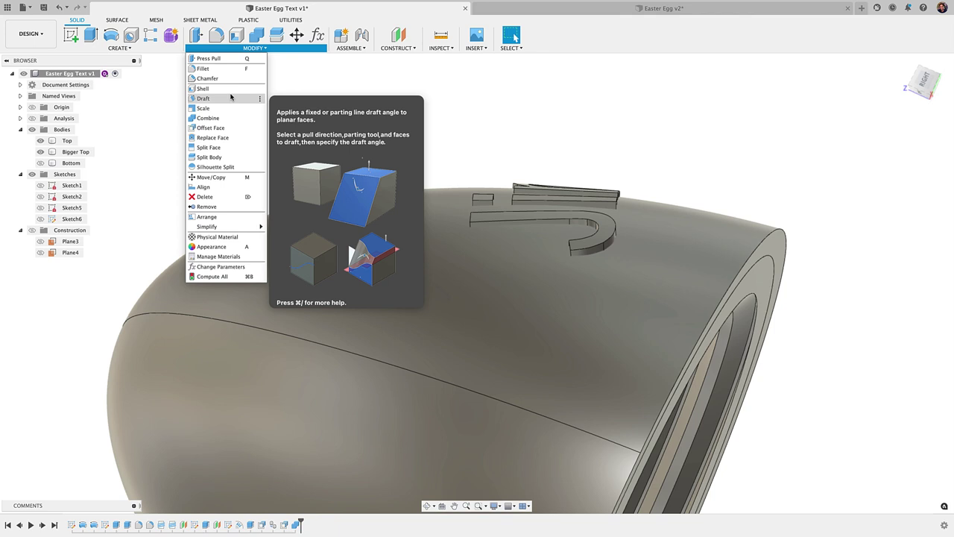
{"action": "left_click", "coordinate": [208, 117]}
{"action": "middle_click_drag", "start_coordinate": [234, 102], "coordinate": [70, 149], "text": "shift"}
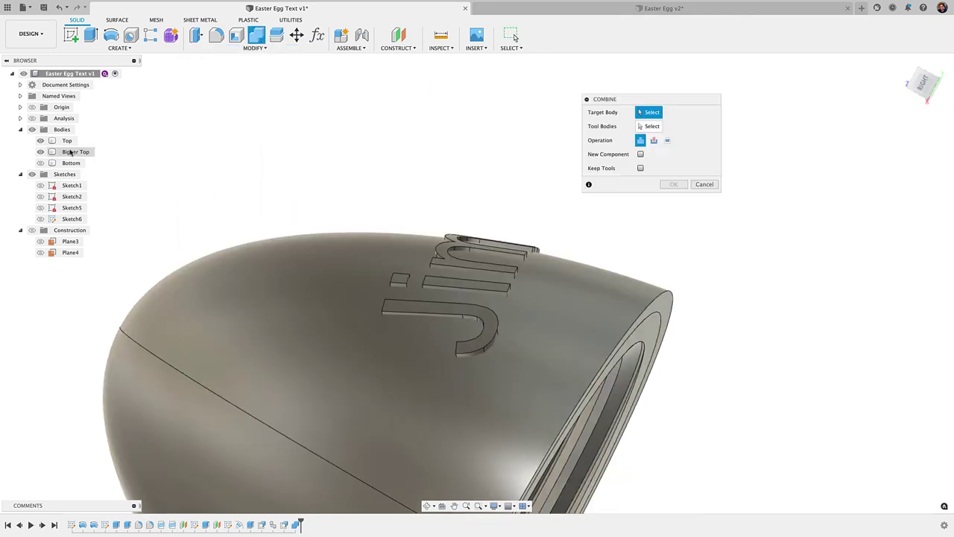
{"action": "left_click", "coordinate": [66, 141]}
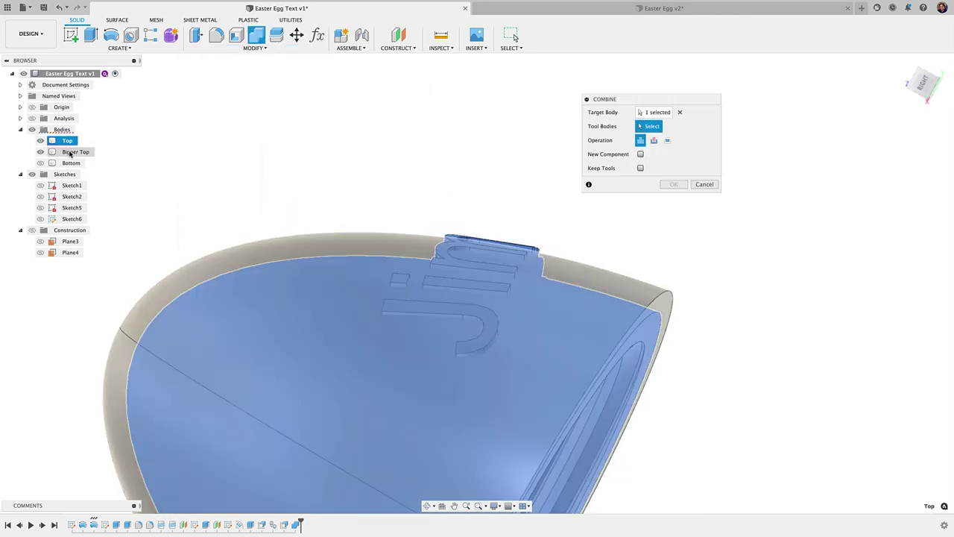
{"action": "left_click", "coordinate": [71, 152]}
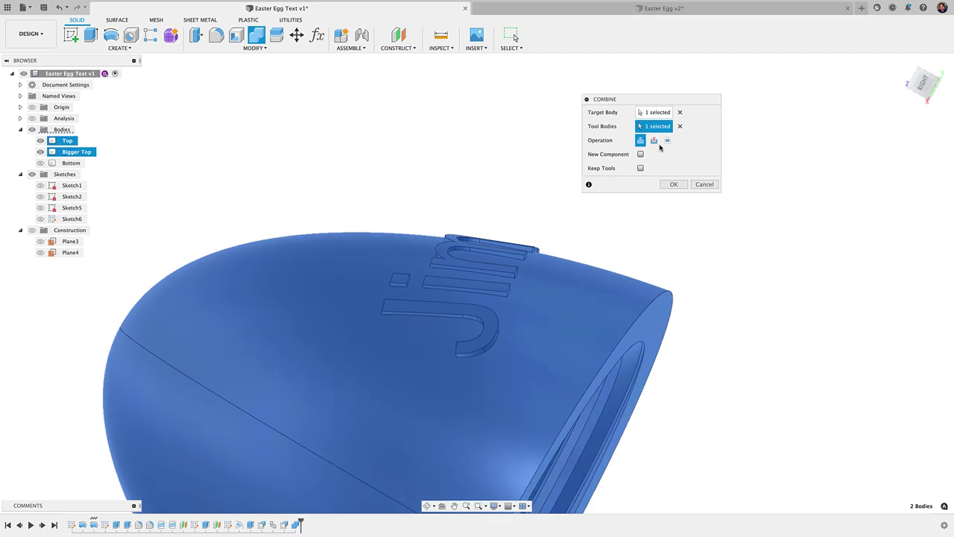
{"action": "left_click", "coordinate": [668, 141]}
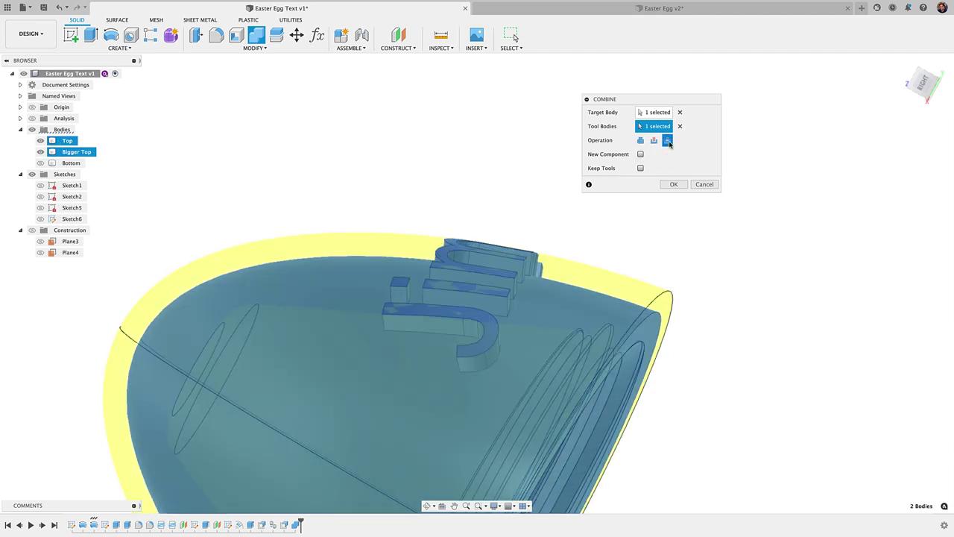
{"action": "left_click", "coordinate": [673, 184]}
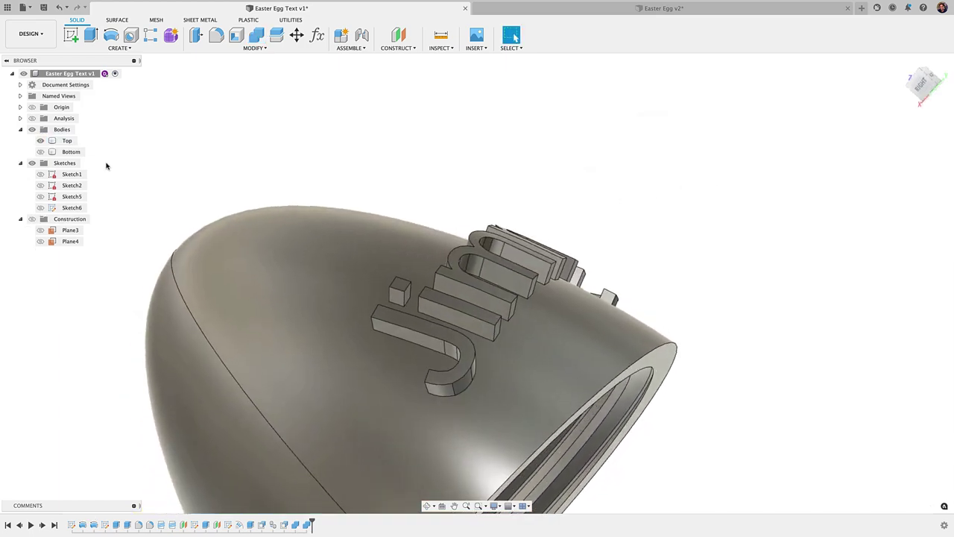
Examine the intersected Top body by switching it off and on and viewing the raised letters closely from the side
{"action": "scroll", "coordinate": [107, 166], "scroll_direction": "down", "scroll_amount": 5, "text": "shift"}
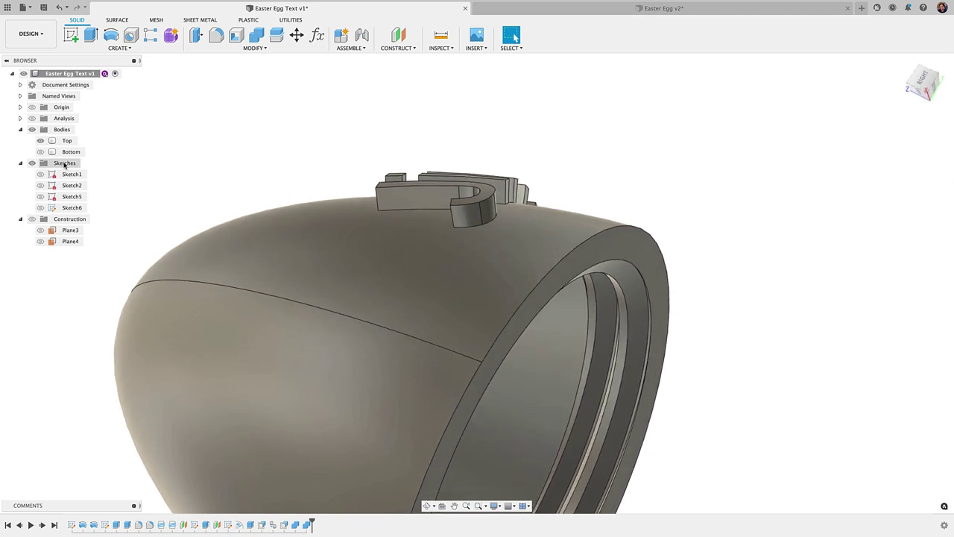
{"action": "left_click", "coordinate": [42, 141]}
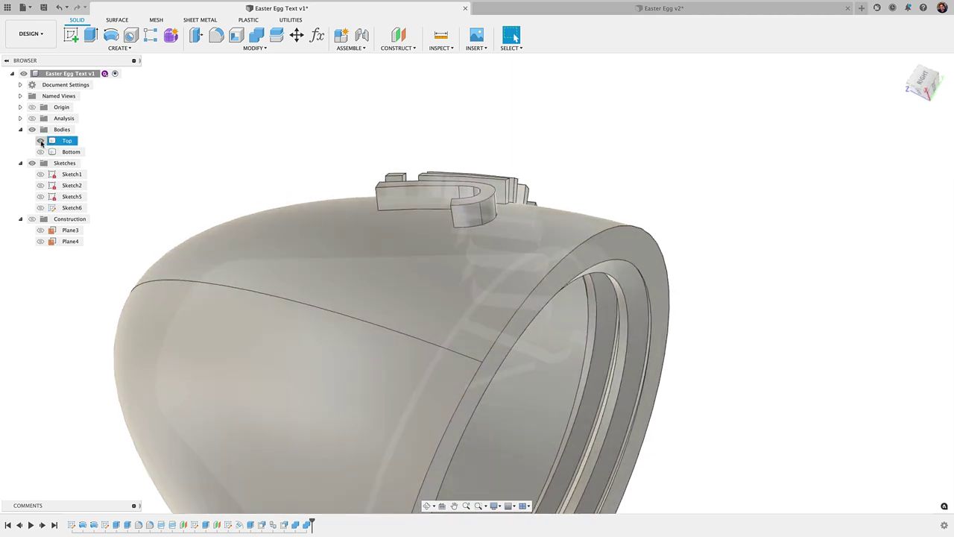
{"action": "left_click", "coordinate": [41, 141]}
{"action": "left_click", "coordinate": [41, 140]}
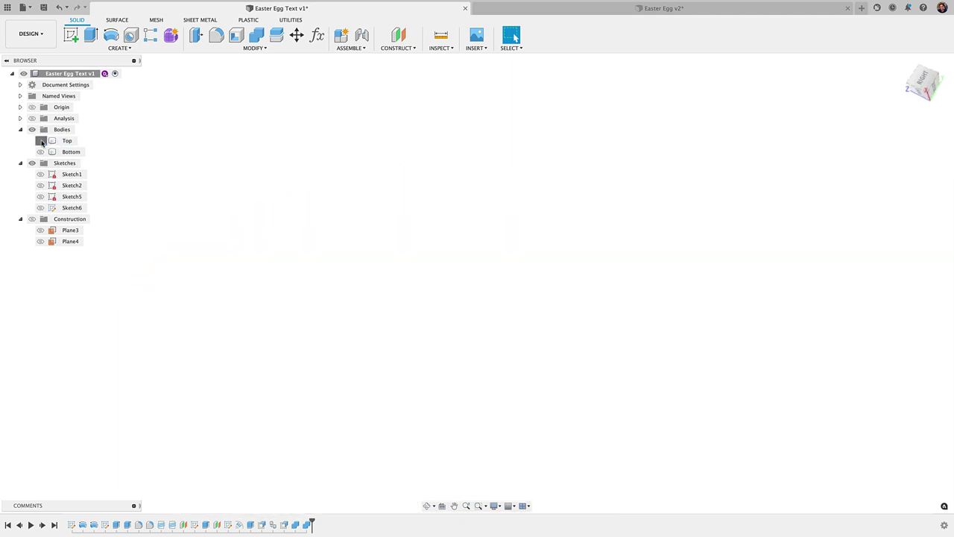
{"action": "left_click", "coordinate": [41, 141]}
{"action": "left_click", "coordinate": [42, 141]}
{"action": "left_click", "coordinate": [42, 142]}
{"action": "middle_click_drag", "start_coordinate": [223, 146], "coordinate": [264, 161], "text": "shift"}
{"action": "scroll", "coordinate": [265, 160], "scroll_direction": "up", "scroll_amount": 4}
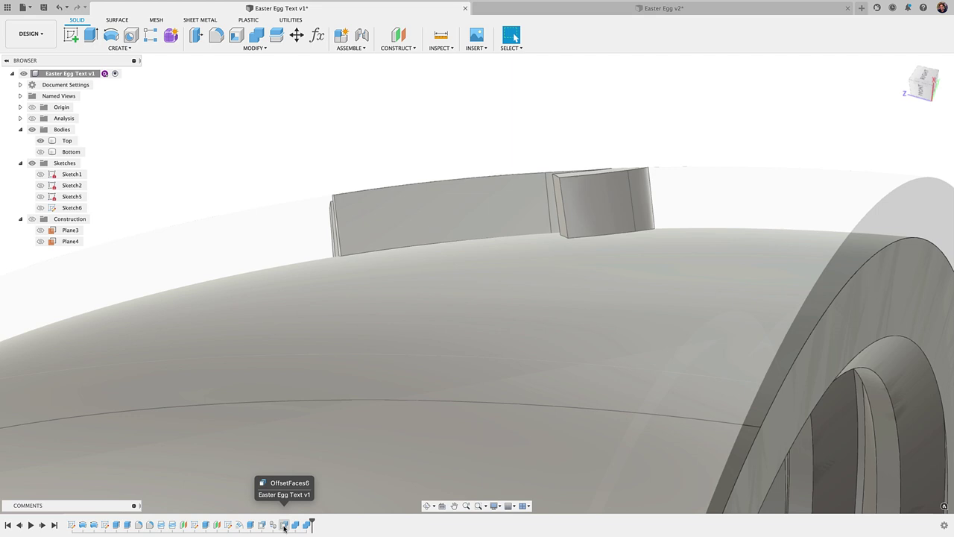
Edit the existing face offset of Bigger Top and set its distance to 0.5 mm
{"action": "double_click", "coordinate": [285, 526]}
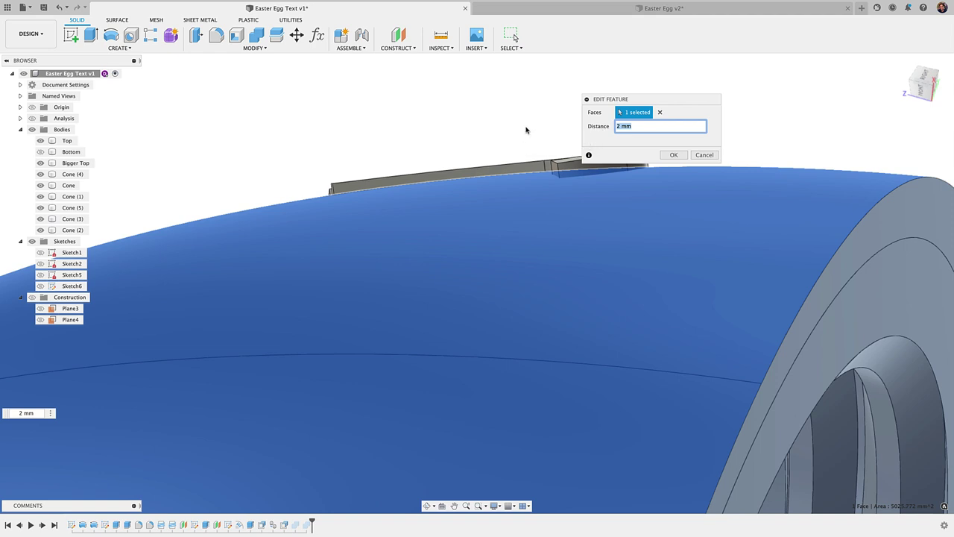
{"action": "scroll", "coordinate": [608, 286], "scroll_direction": "down", "scroll_amount": 5}
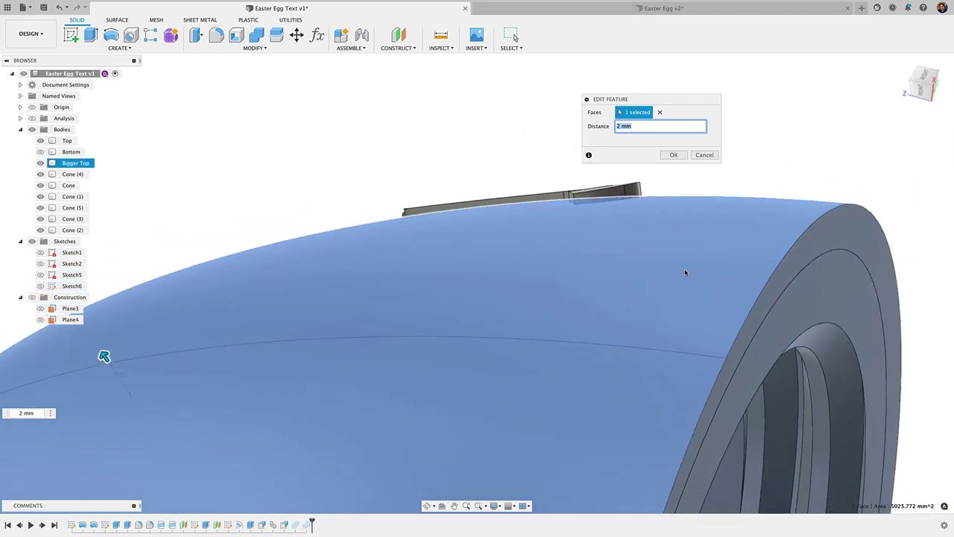
{"action": "scroll", "coordinate": [684, 268], "scroll_direction": "down", "scroll_amount": 3}
{"action": "middle_click_drag", "start_coordinate": [673, 259], "coordinate": [653, 251]}
{"action": "scroll", "coordinate": [526, 217], "scroll_direction": "up", "scroll_amount": 4}
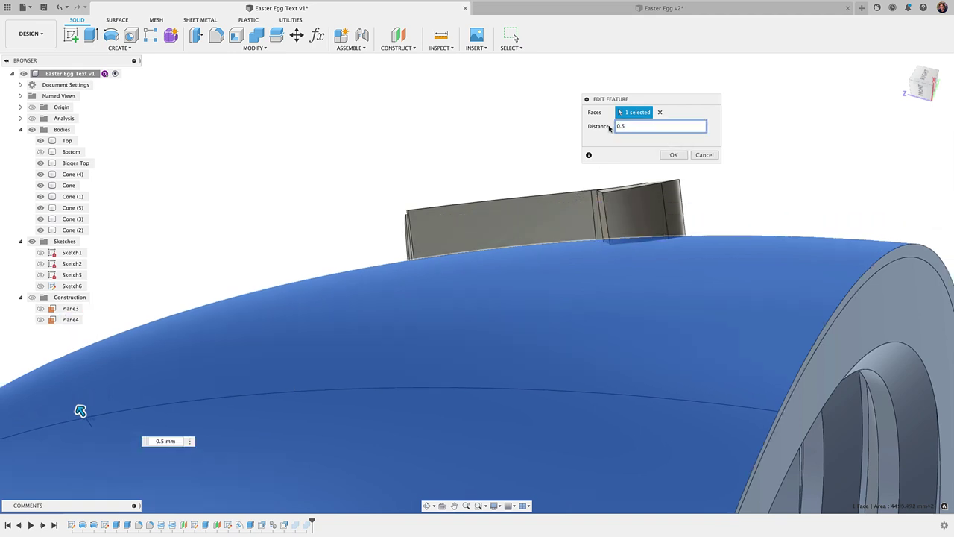
{"action": "middle_click_drag", "start_coordinate": [711, 236], "coordinate": [834, 251], "text": "shift"}
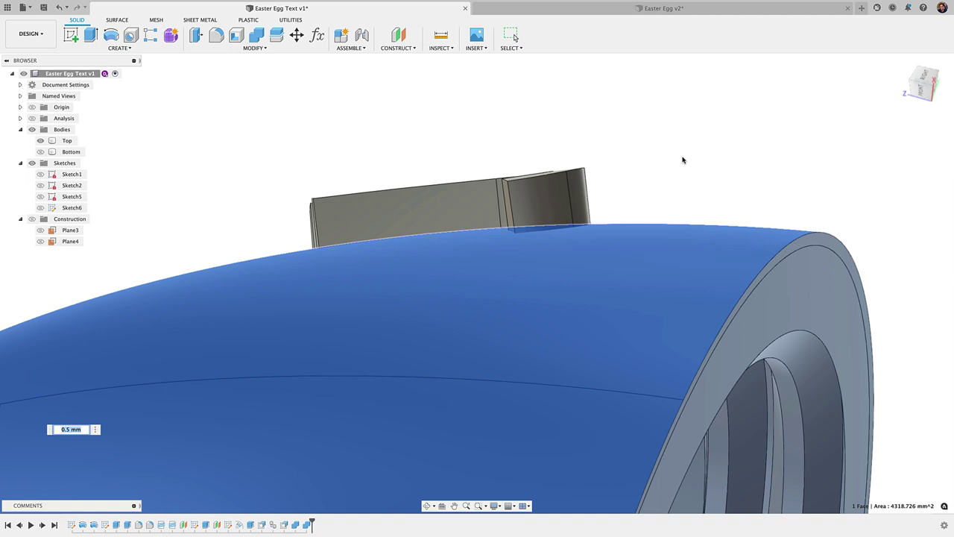
{"action": "key", "text": "Return"}
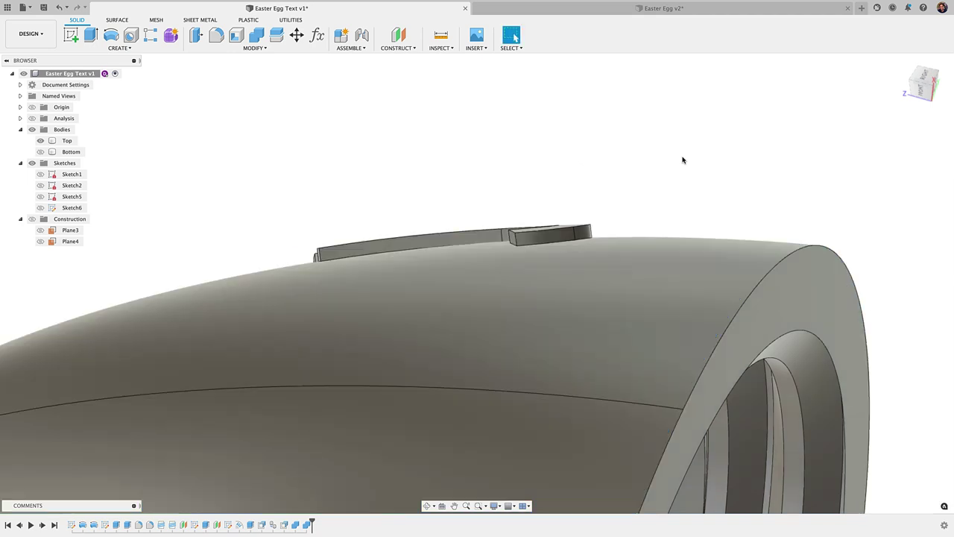
Inspect the raised letters up close and check the height of their vertical edges above the egg surface
{"action": "scroll", "coordinate": [383, 238], "scroll_direction": "up", "scroll_amount": 6}
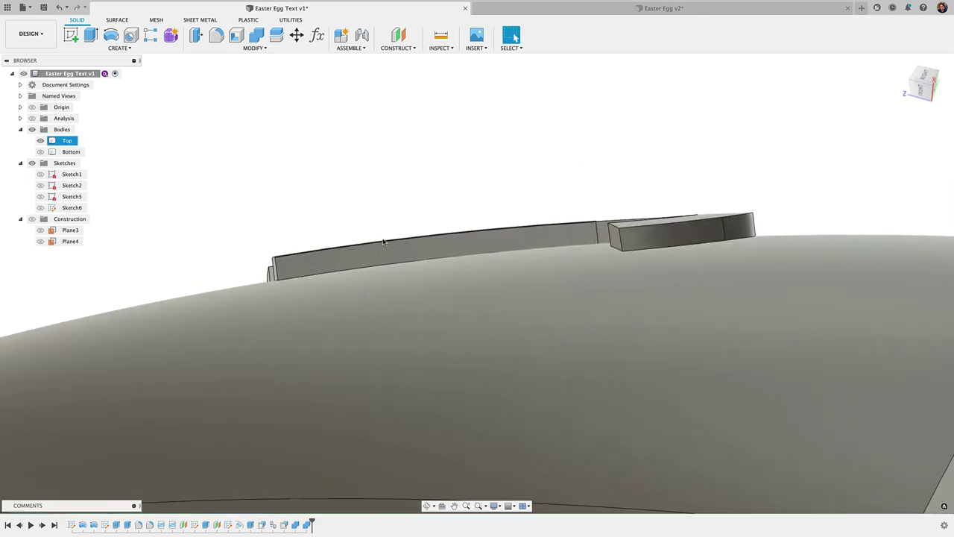
{"action": "middle_click_drag", "start_coordinate": [383, 237], "coordinate": [264, 254]}
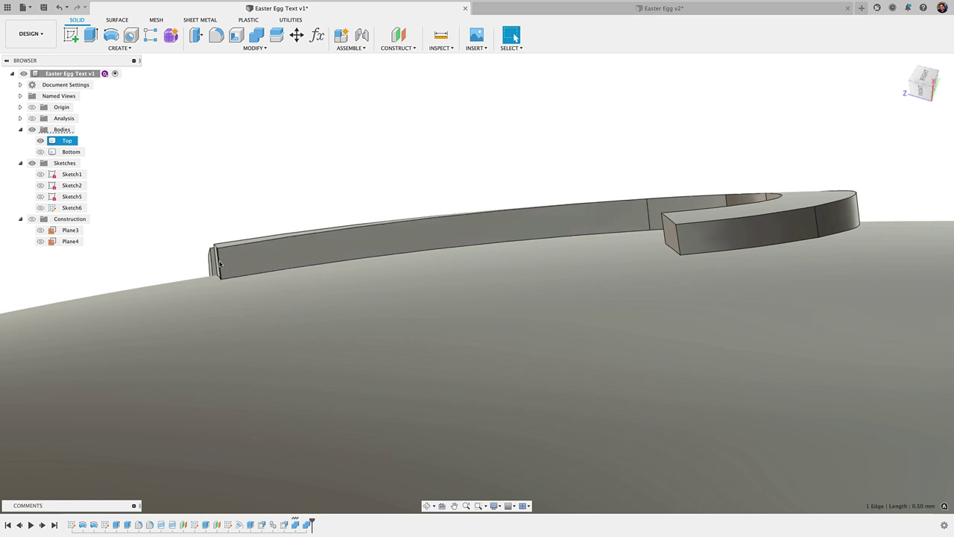
{"action": "middle_click_drag", "start_coordinate": [471, 220], "coordinate": [496, 207], "text": "shift"}
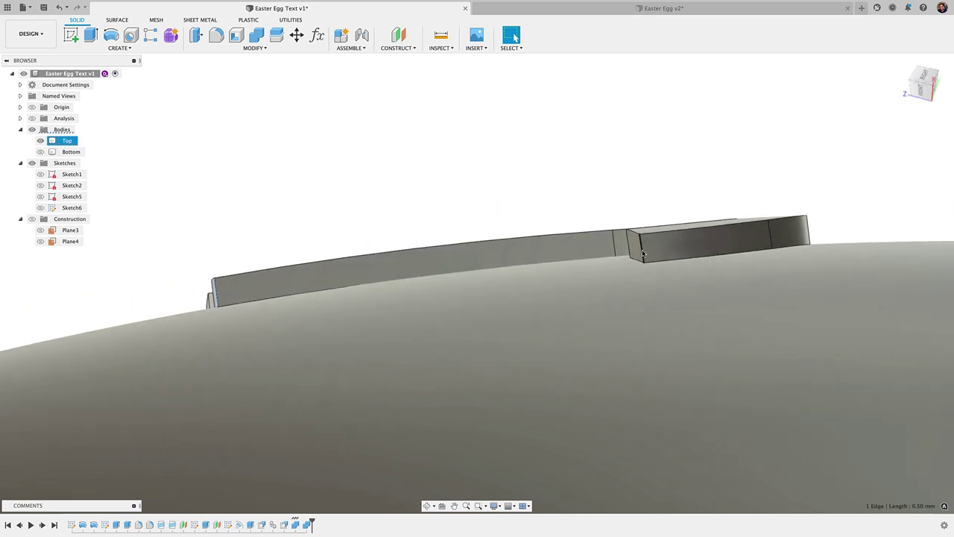
{"action": "middle_click_drag", "start_coordinate": [644, 246], "coordinate": [633, 205], "text": "shift"}
{"action": "middle_click_drag", "start_coordinate": [389, 488], "coordinate": [316, 521], "text": "shift"}
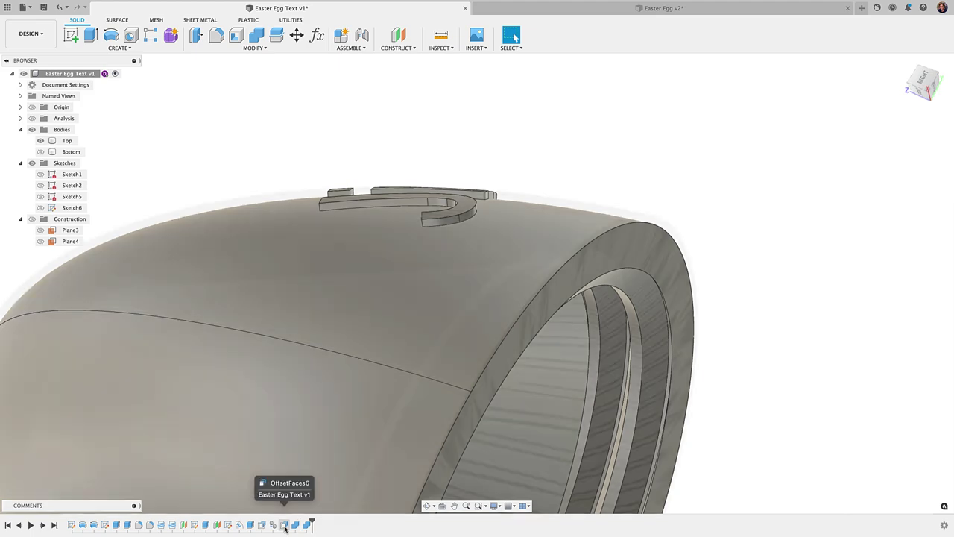
Inspect the raised letters on the Top body up close and from the side, checking their height above the egg
{"action": "double_click", "coordinate": [284, 525]}
{"action": "key", "text": "Escape"}
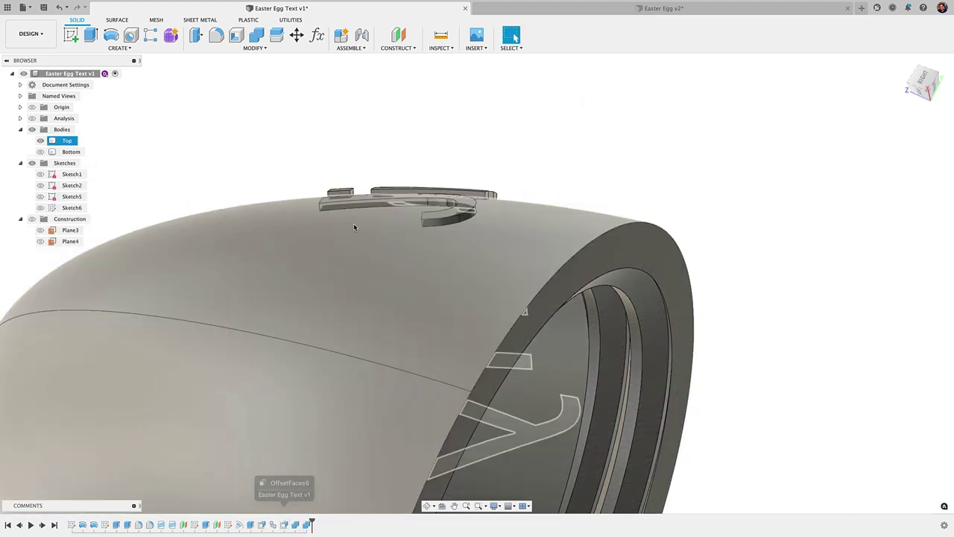
{"action": "scroll", "coordinate": [364, 201], "scroll_direction": "up", "scroll_amount": 6}
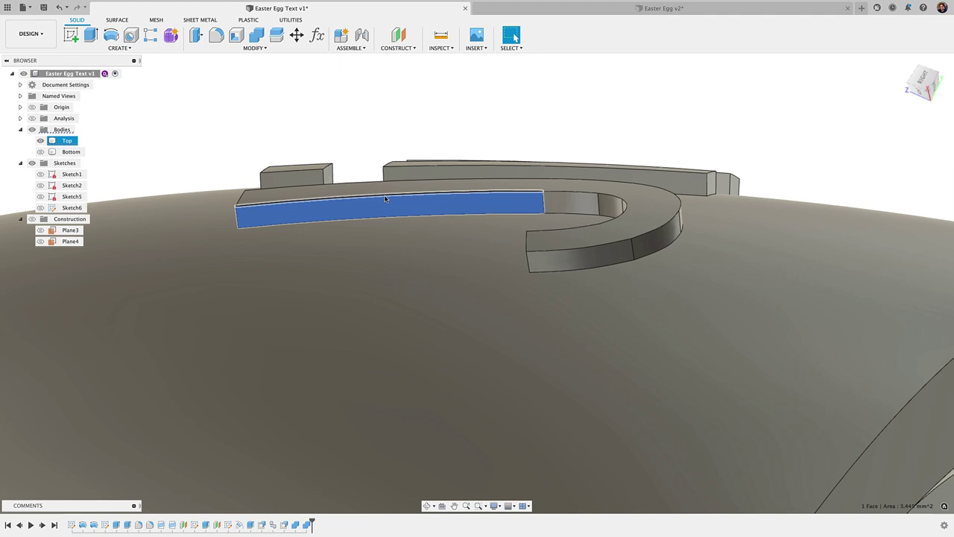
{"action": "scroll", "coordinate": [385, 192], "scroll_direction": "down", "scroll_amount": 6}
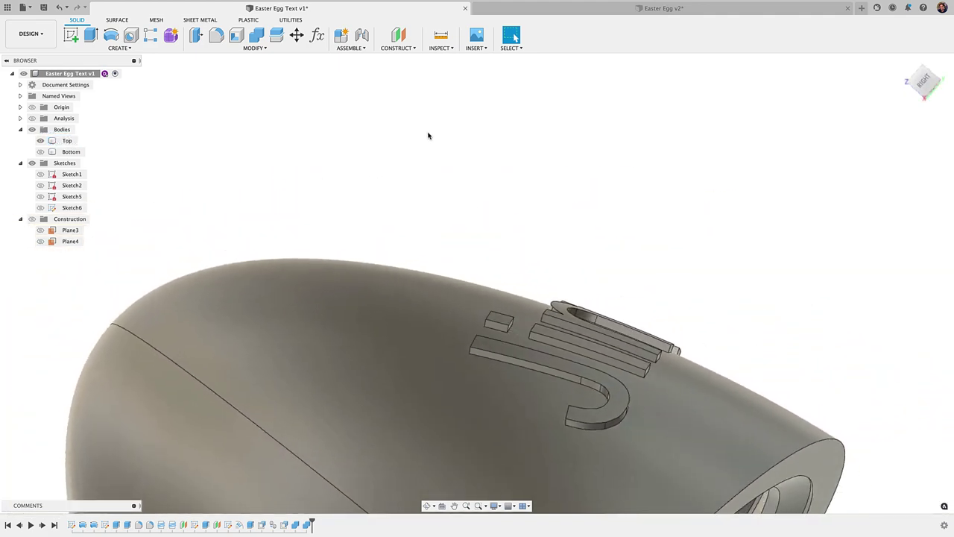
{"action": "middle_click_drag", "start_coordinate": [429, 136], "coordinate": [344, 134], "text": "shift"}
{"action": "scroll", "coordinate": [575, 227], "scroll_direction": "down", "scroll_amount": 3}
{"action": "scroll", "coordinate": [574, 227], "scroll_direction": "up", "scroll_amount": 5}
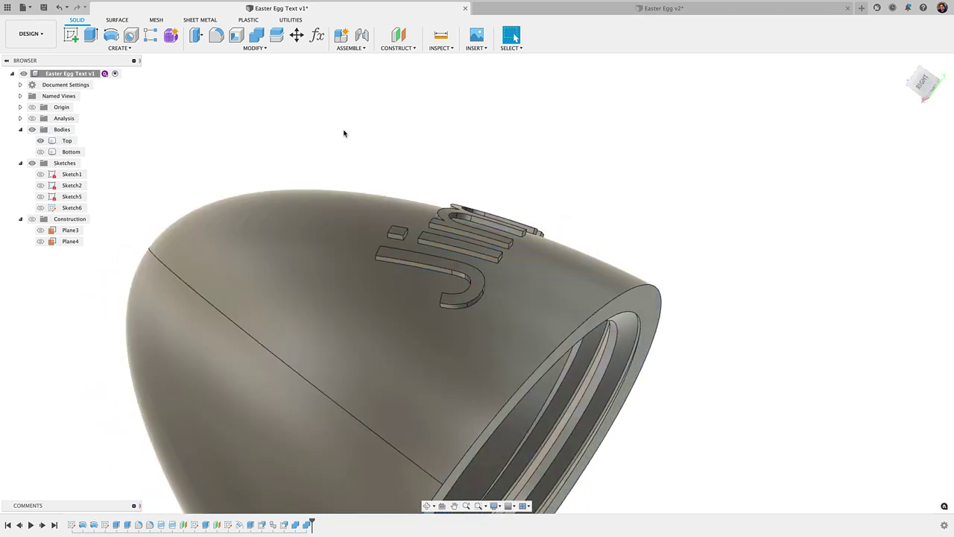
{"action": "middle_click_drag", "start_coordinate": [343, 133], "coordinate": [618, 187], "text": "shift"}
{"action": "middle_click_drag", "start_coordinate": [475, 195], "coordinate": [394, 225], "text": "shift"}
{"action": "middle_click_drag", "start_coordinate": [507, 147], "coordinate": [338, 182], "text": "shift"}
{"action": "scroll", "coordinate": [338, 182], "scroll_direction": "down", "scroll_amount": 3, "text": "shift"}
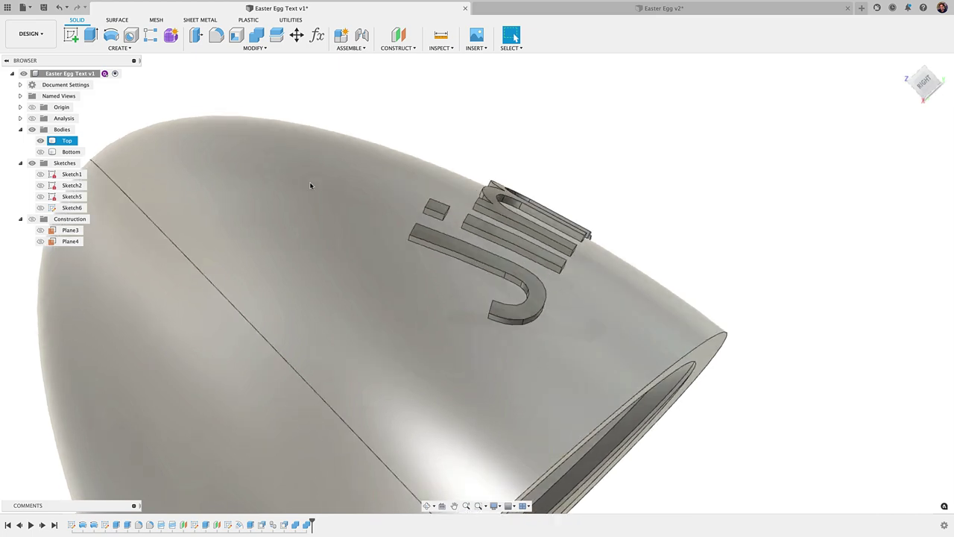
Select the egg's curved outer face and compare its contour with the top surfaces of the raised letters, then clear the selection
{"action": "left_click", "coordinate": [289, 181]}
{"action": "scroll", "coordinate": [252, 119], "scroll_direction": "down", "scroll_amount": 5, "text": "shift"}
{"action": "middle_click_drag", "start_coordinate": [550, 180], "coordinate": [260, 319], "text": "shift"}
{"action": "scroll", "coordinate": [326, 192], "scroll_direction": "down", "scroll_amount": 10, "text": "shift"}
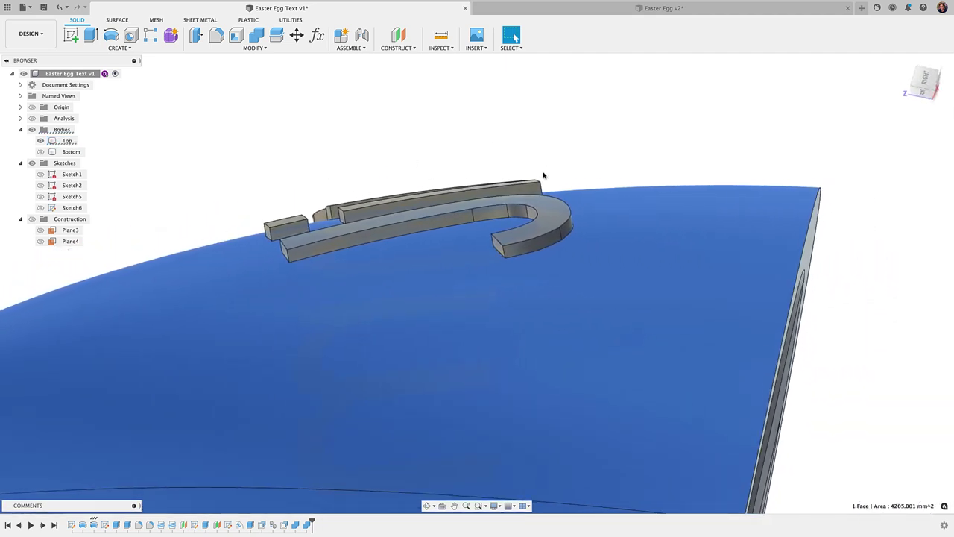
{"action": "scroll", "coordinate": [626, 174], "scroll_direction": "down", "scroll_amount": 10, "text": "shift"}
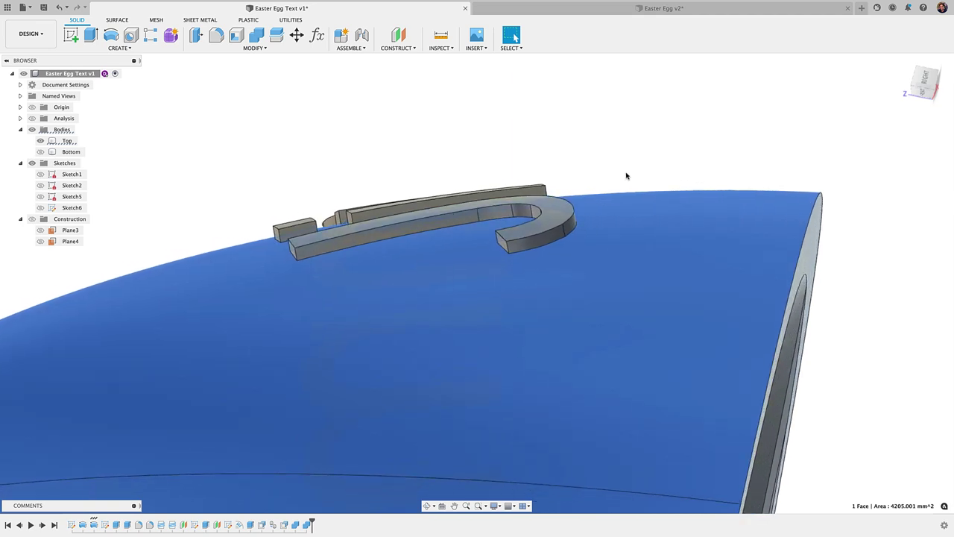
{"action": "scroll", "coordinate": [629, 175], "scroll_direction": "down", "scroll_amount": 5, "text": "shift"}
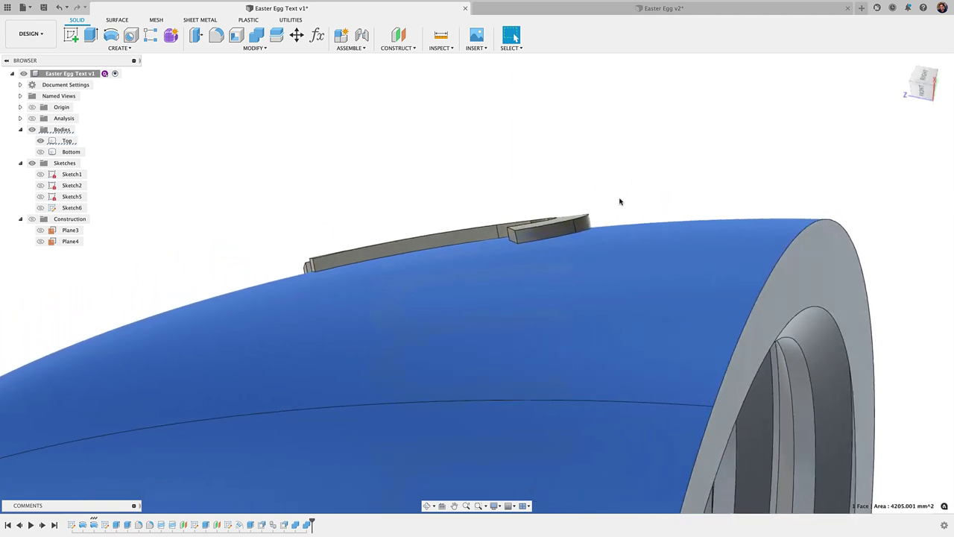
{"action": "scroll", "coordinate": [623, 298], "scroll_direction": "down", "scroll_amount": 10, "text": "shift"}
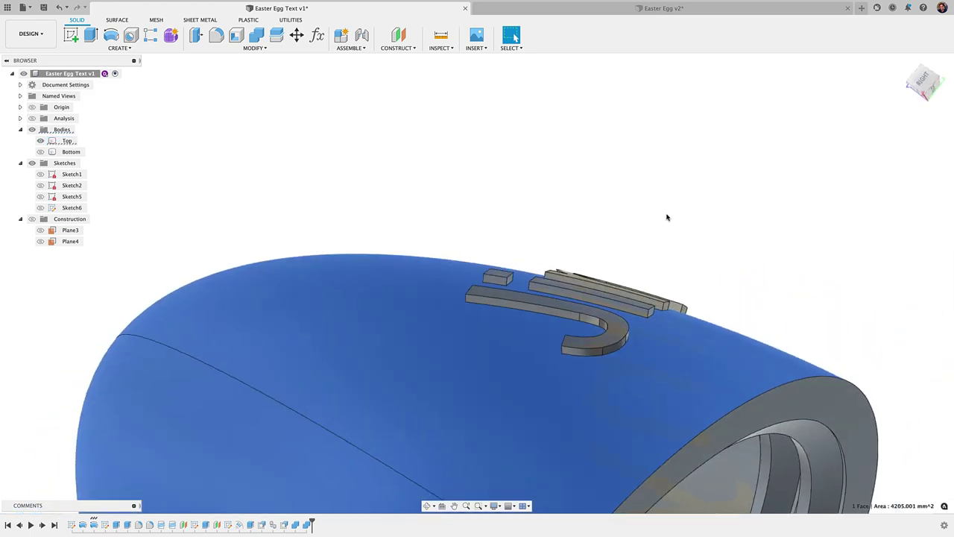
{"action": "left_click", "coordinate": [667, 217]}
Examine how the whole raised name wraps around the egg top, from the first letter to the last
{"action": "scroll", "coordinate": [666, 218], "scroll_direction": "down", "scroll_amount": 10, "text": "shift"}
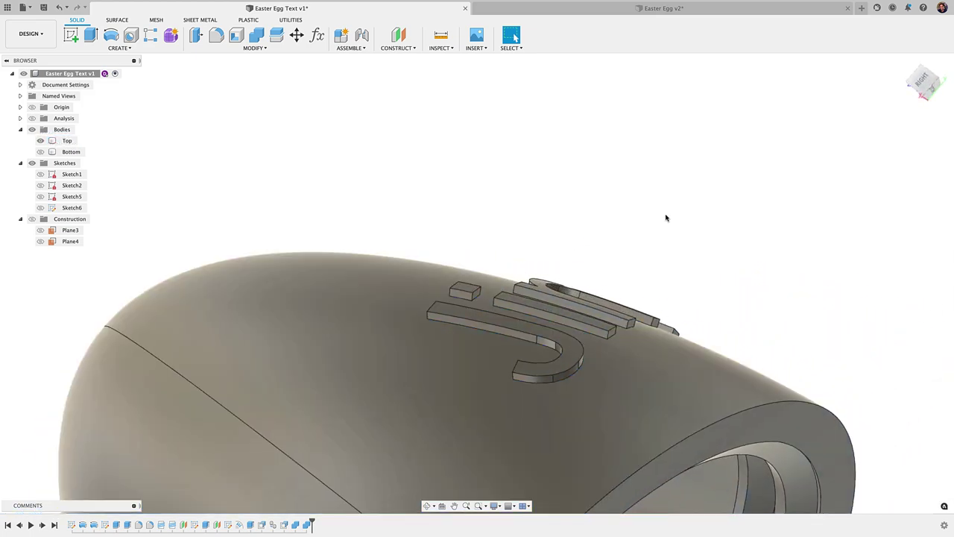
{"action": "scroll", "coordinate": [666, 217], "scroll_direction": "down", "scroll_amount": 10, "text": "shift"}
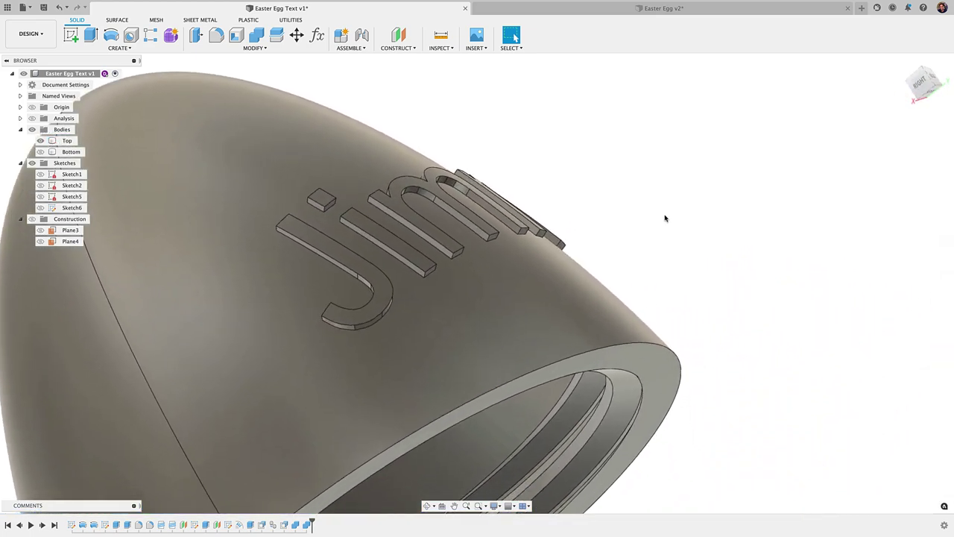
{"action": "scroll", "coordinate": [665, 218], "scroll_direction": "down", "scroll_amount": 10, "text": "shift"}
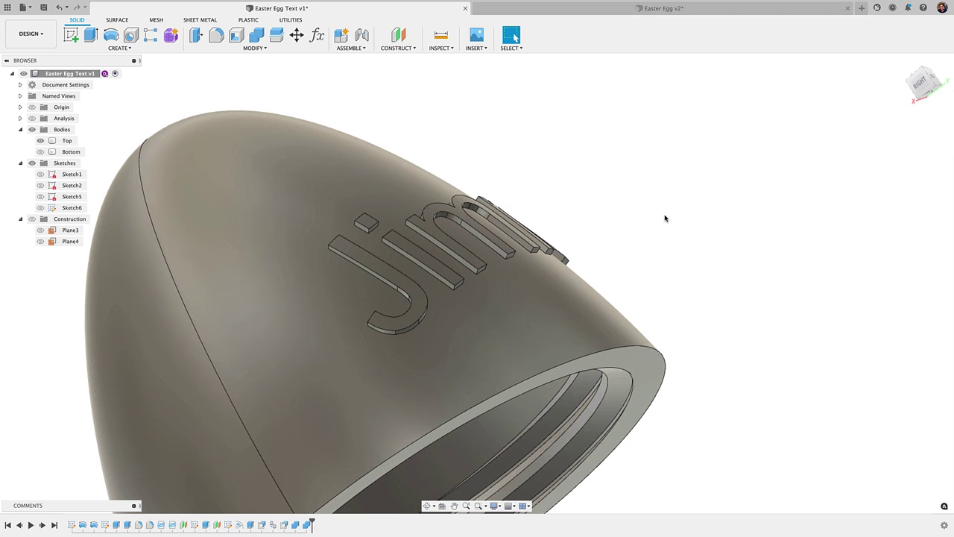
{"action": "scroll", "coordinate": [660, 216], "scroll_direction": "down", "scroll_amount": 3, "text": "shift"}
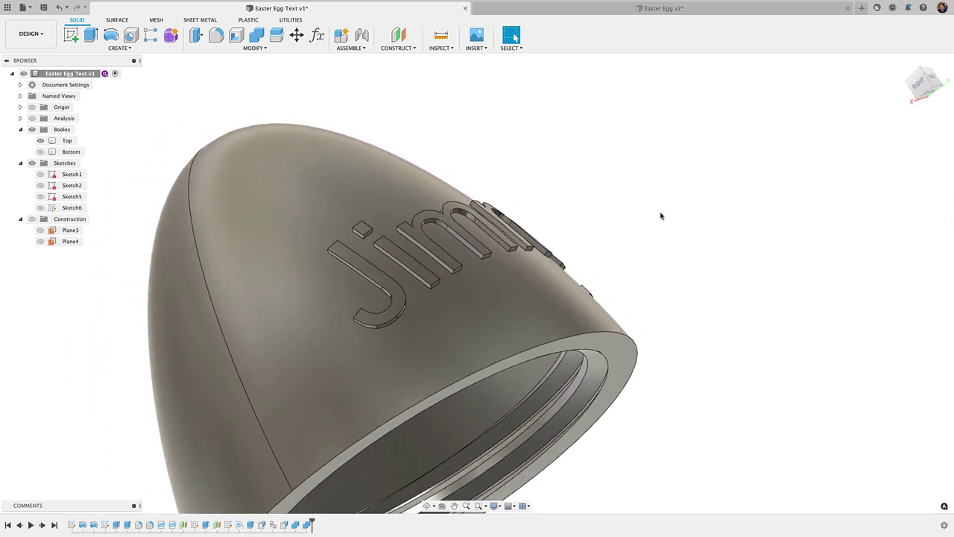
{"action": "scroll", "coordinate": [660, 216], "scroll_direction": "down", "scroll_amount": 3, "text": "shift"}
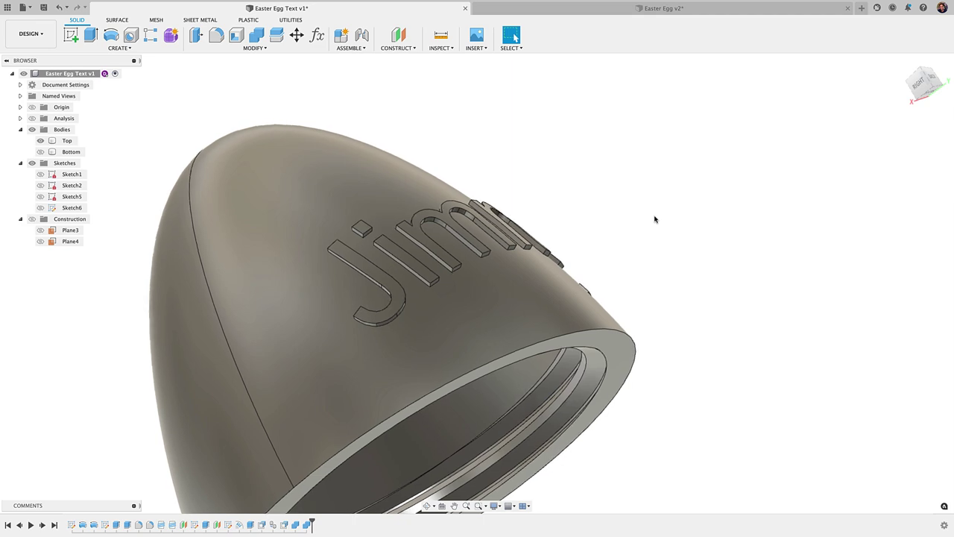
{"action": "scroll", "coordinate": [654, 218], "scroll_direction": "down", "scroll_amount": 8, "text": "shift"}
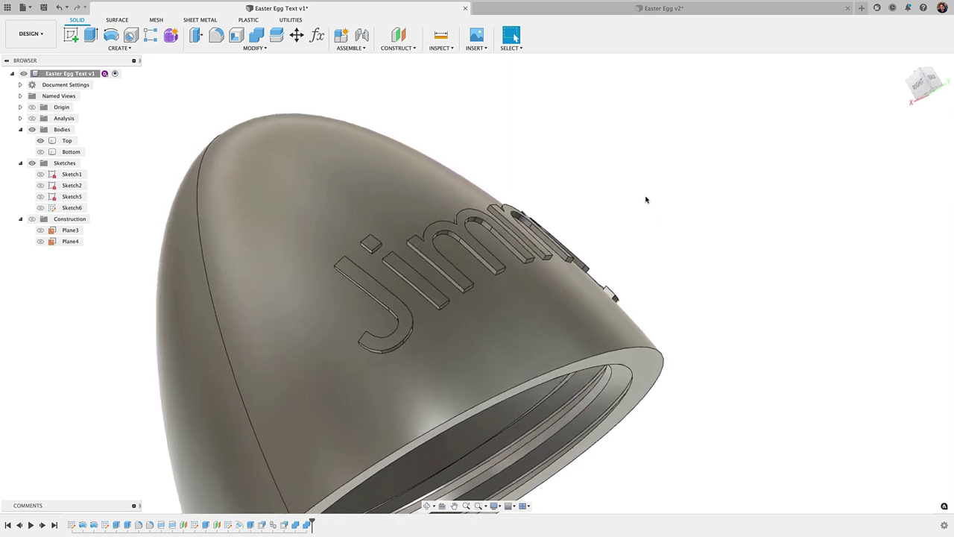
{"action": "scroll", "coordinate": [646, 199], "scroll_direction": "down", "scroll_amount": 3, "text": "shift"}
{"action": "scroll", "coordinate": [646, 199], "scroll_direction": "up", "scroll_amount": 3, "text": "shift"}
{"action": "scroll", "coordinate": [410, 434], "scroll_direction": "up", "scroll_amount": 5, "text": "shift"}
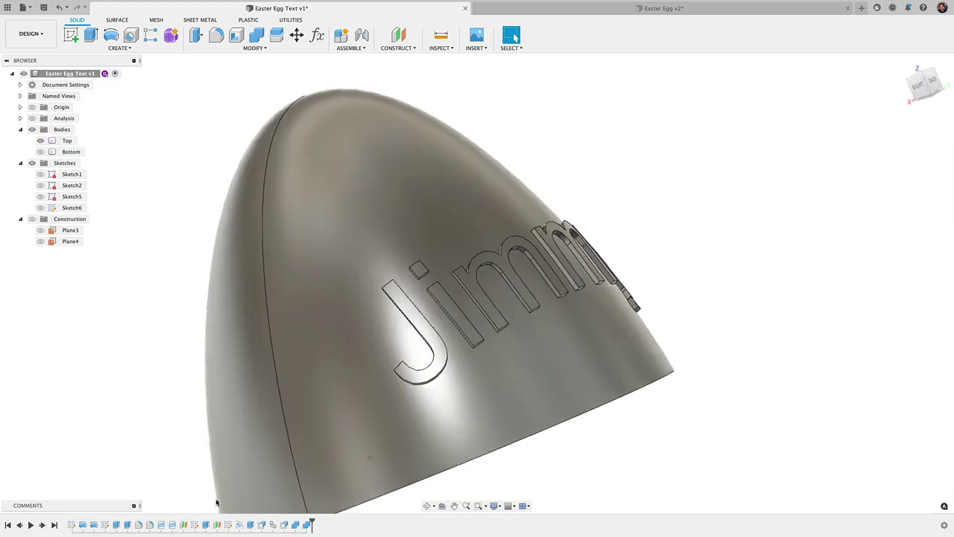
Edit the name sketch to contain a different first name and narrow the text frame to fit, then finish the sketch
{"action": "scroll", "coordinate": [231, 388], "scroll_direction": "down", "scroll_amount": 3}
{"action": "scroll", "coordinate": [487, 349], "scroll_direction": "down", "scroll_amount": 6, "text": "shift"}
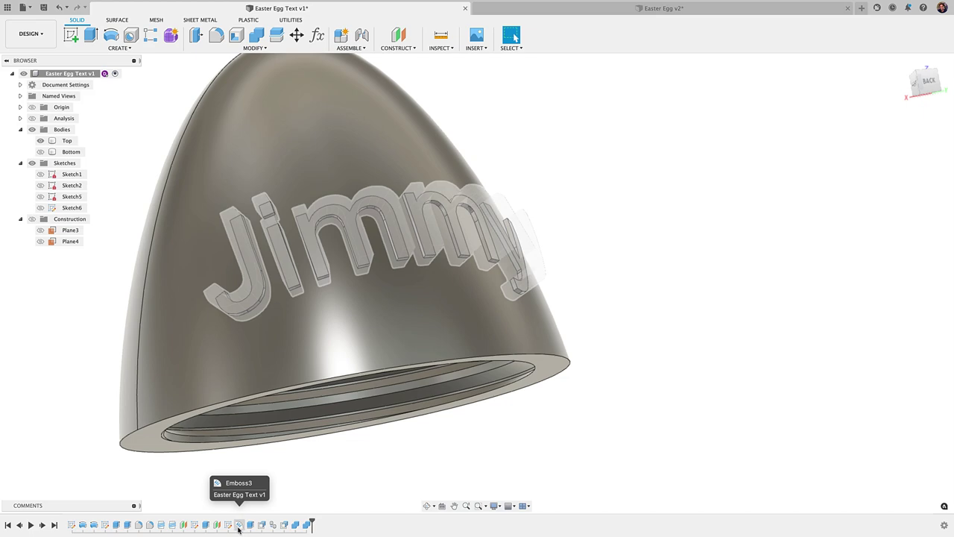
{"action": "double_click", "coordinate": [228, 525]}
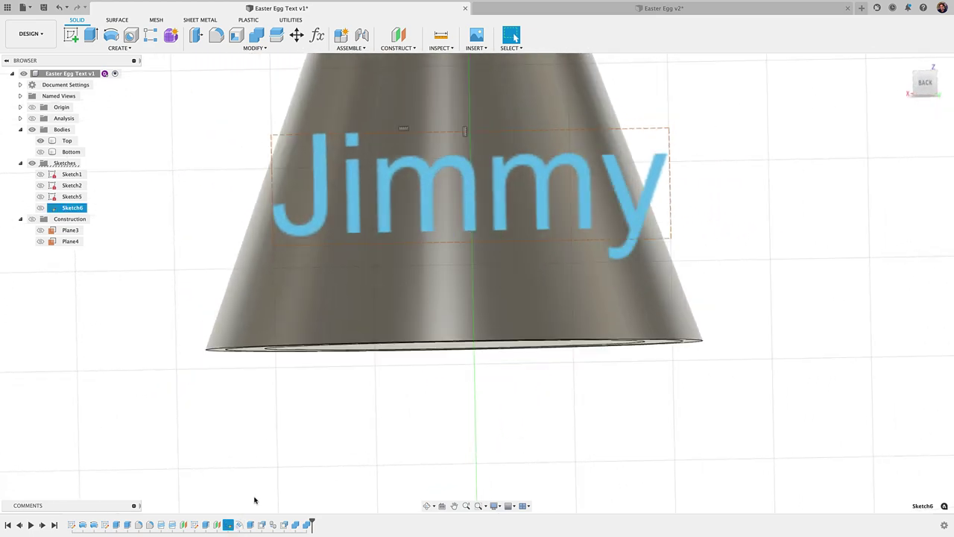
{"action": "double_click", "coordinate": [389, 301]}
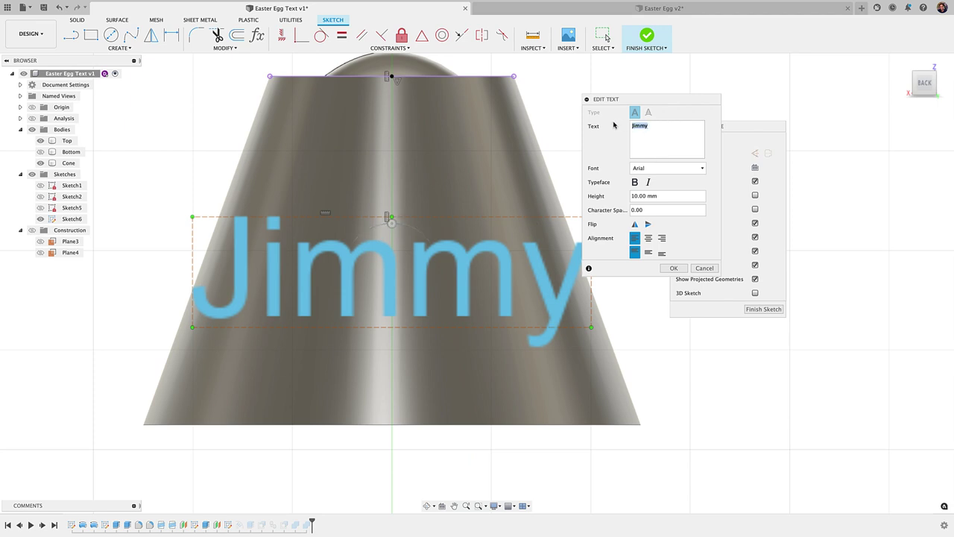
{"action": "type", "text": "Angie"}
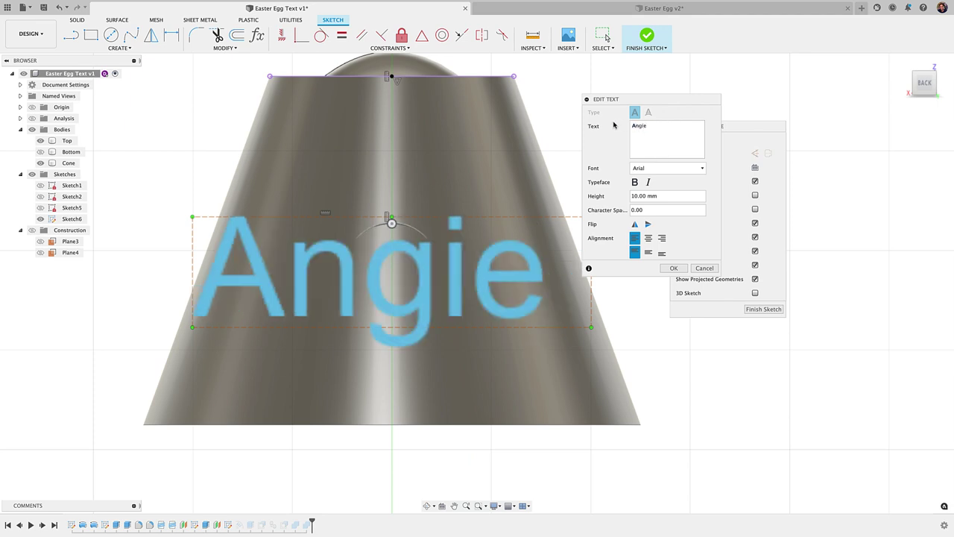
{"action": "left_click", "coordinate": [673, 268]}
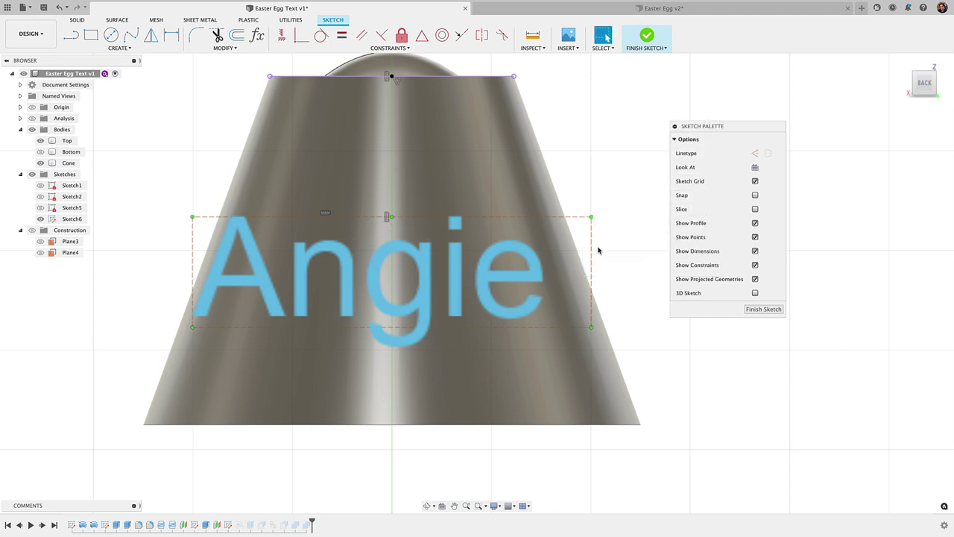
{"action": "left_click_drag", "start_coordinate": [584, 255], "coordinate": [575, 255]}
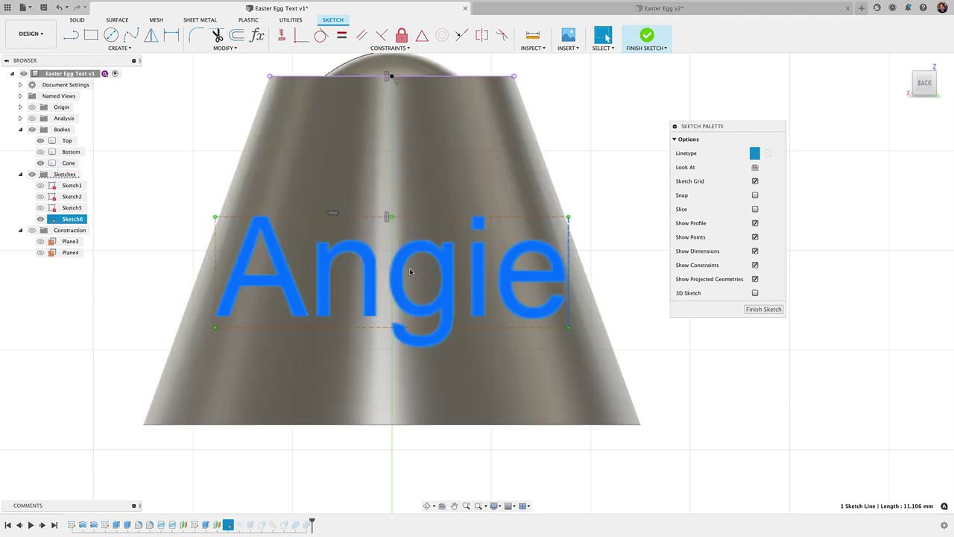
{"action": "left_click", "coordinate": [751, 310]}
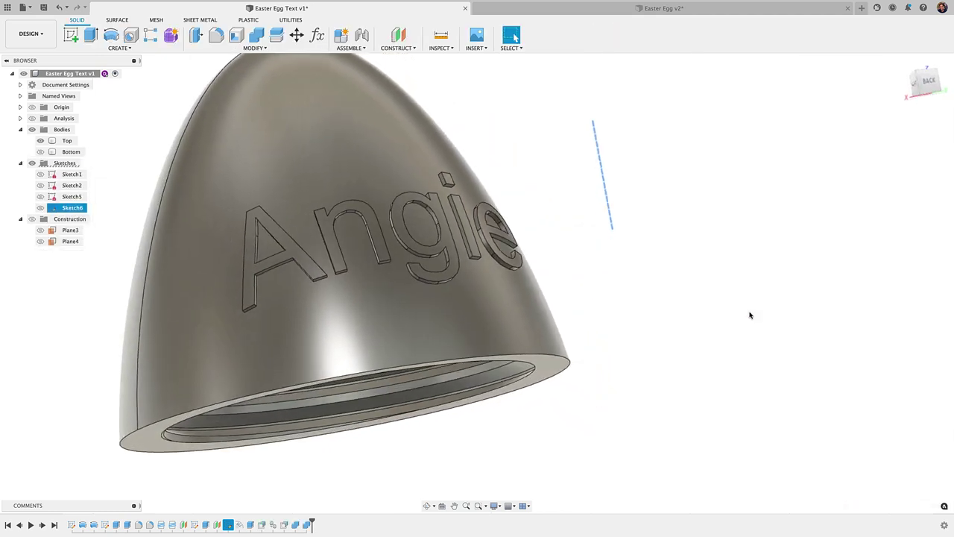
Check the updated raised name from several angles and show the Bottom body with the egg top
{"action": "middle_click_drag", "start_coordinate": [751, 315], "coordinate": [758, 305], "text": "shift"}
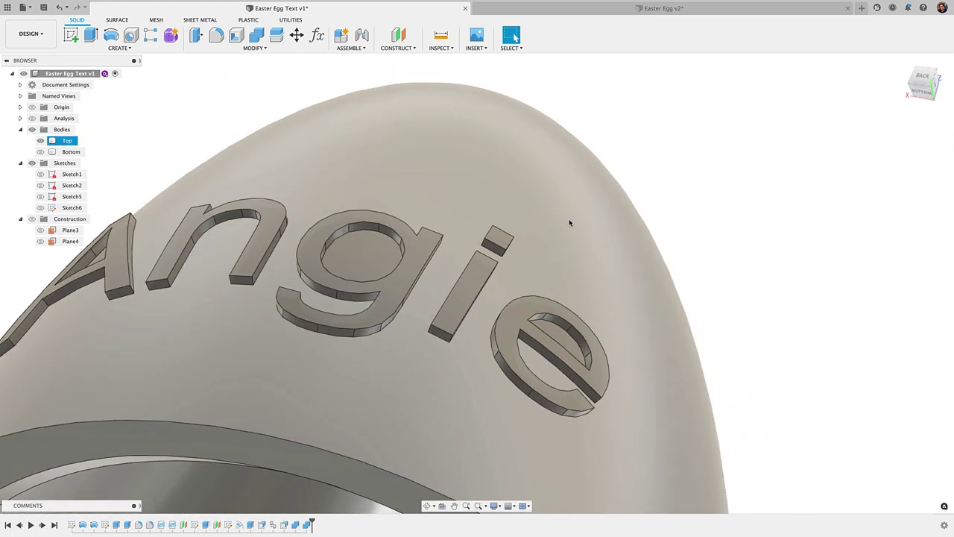
{"action": "scroll", "coordinate": [571, 222], "scroll_direction": "down", "scroll_amount": 4}
{"action": "middle_click_drag", "start_coordinate": [574, 223], "coordinate": [695, 243], "text": "shift"}
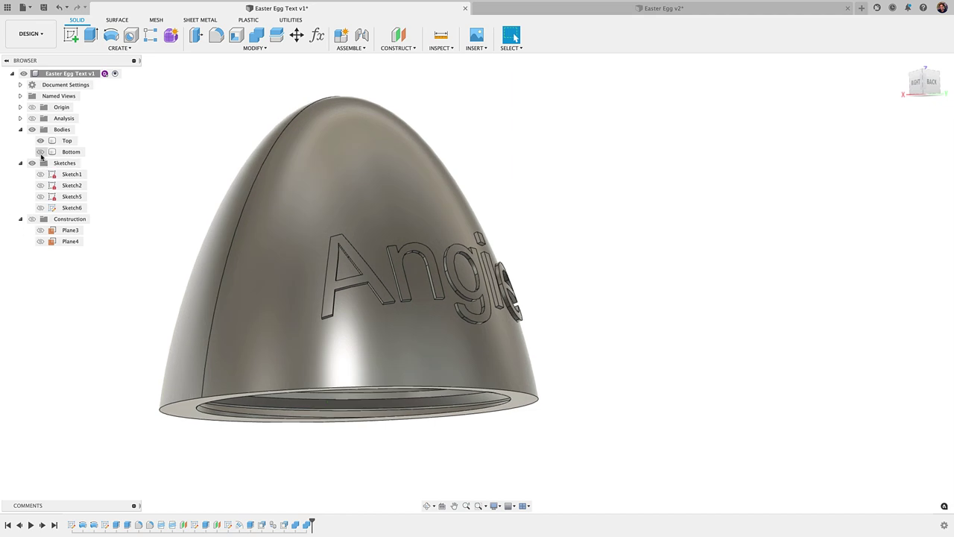
{"action": "left_click", "coordinate": [41, 152]}
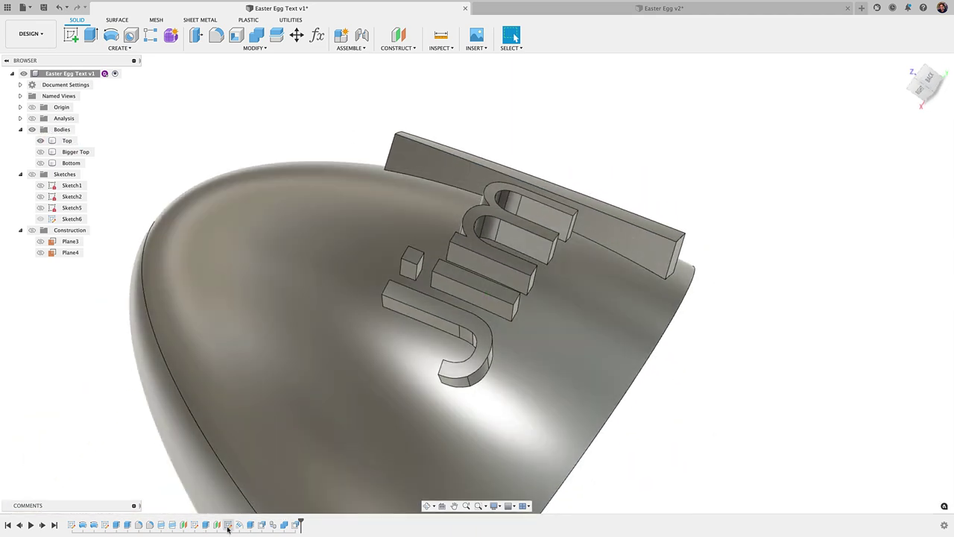
Open the name sketch, highlight the tall rectangle profile beside the text, and finish the sketch
{"action": "double_click", "coordinate": [228, 525]}
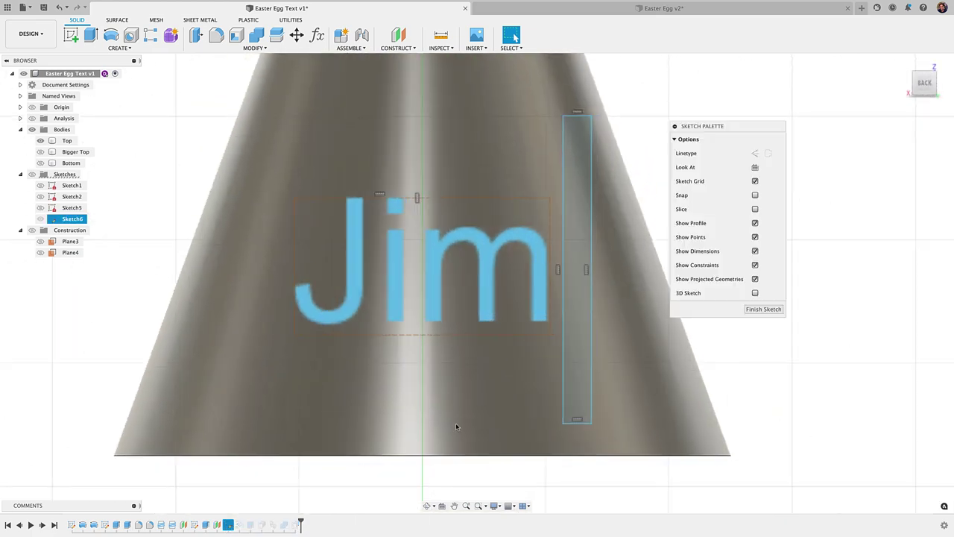
{"action": "left_click", "coordinate": [575, 254]}
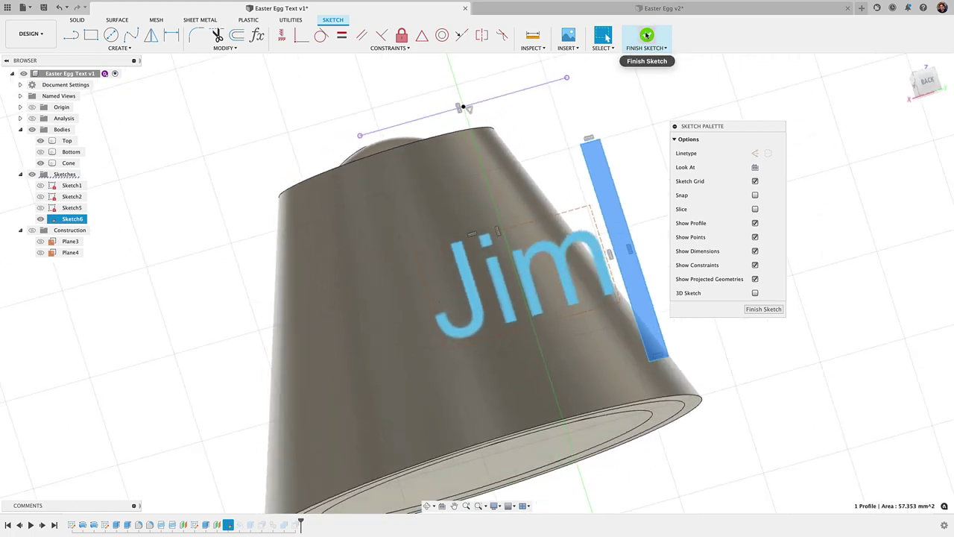
{"action": "left_click", "coordinate": [646, 35]}
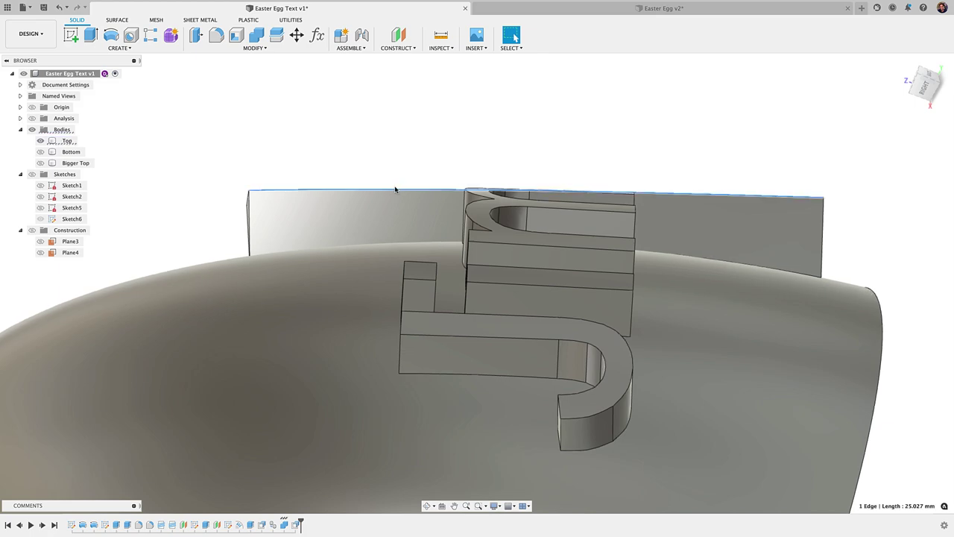
Examine the top edges of the embossed letters and rectangle, and review the settings of the tapered cut extrusion
{"action": "middle_click_drag", "start_coordinate": [395, 188], "coordinate": [566, 244], "text": "shift"}
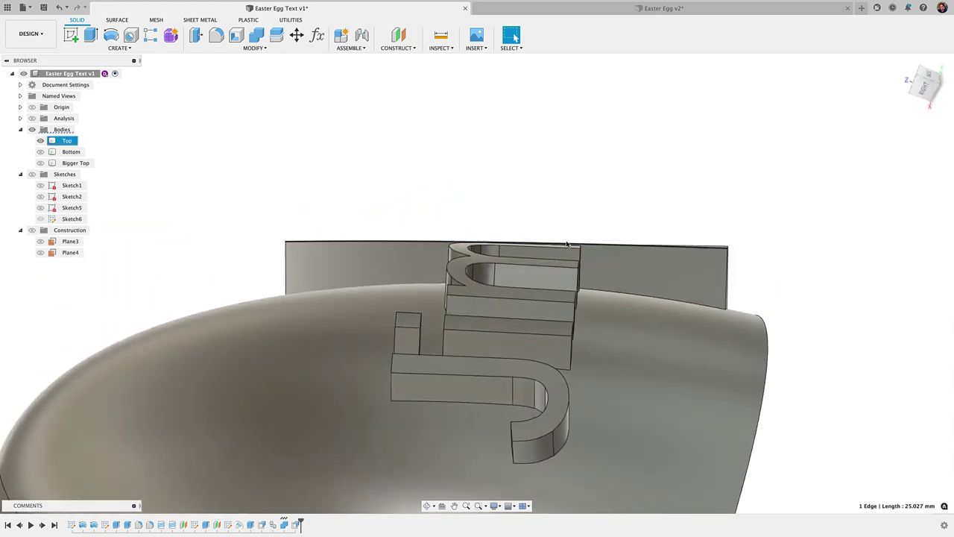
{"action": "middle_click_drag", "start_coordinate": [464, 230], "coordinate": [486, 272], "text": "shift"}
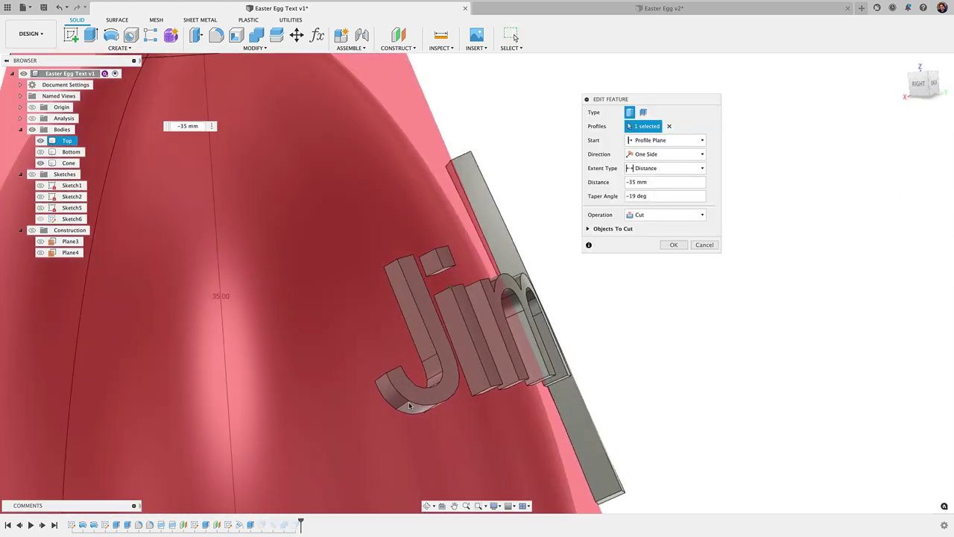
{"action": "middle_click_drag", "start_coordinate": [410, 406], "coordinate": [106, 351], "text": "shift"}
{"action": "middle_click_drag", "start_coordinate": [510, 354], "coordinate": [224, 56], "text": "shift"}
{"action": "key", "text": "Return"}
Combine the Top body with the Bigger Top body using the Intersect operation, without keeping the tool body
{"action": "left_click", "coordinate": [225, 150]}
{"action": "left_click", "coordinate": [225, 48]}
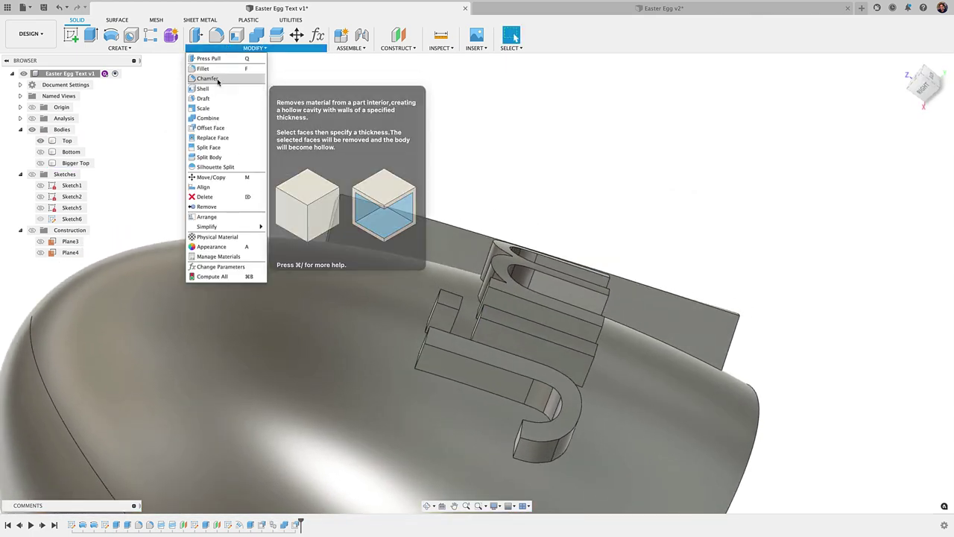
{"action": "left_click", "coordinate": [217, 118]}
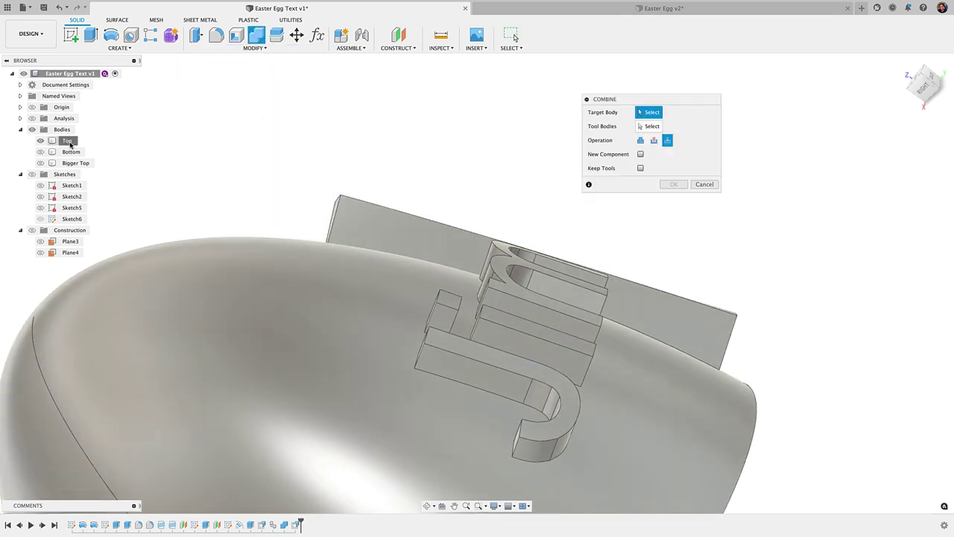
{"action": "left_click", "coordinate": [67, 141]}
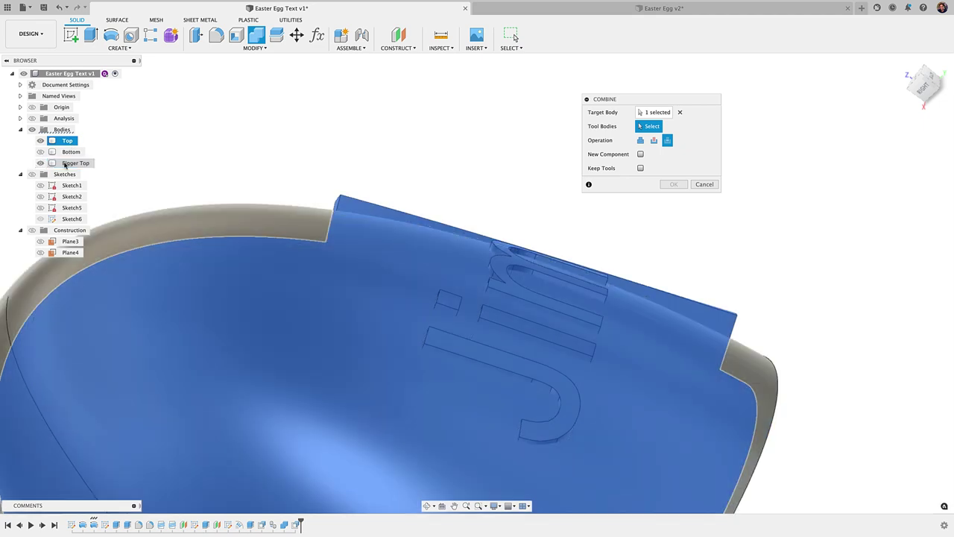
{"action": "left_click", "coordinate": [66, 163]}
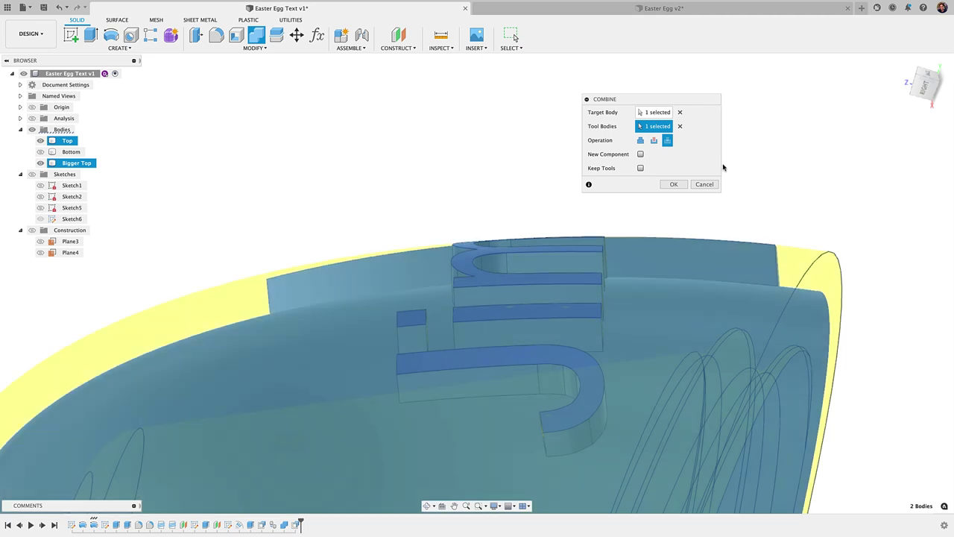
{"action": "left_click", "coordinate": [682, 185]}
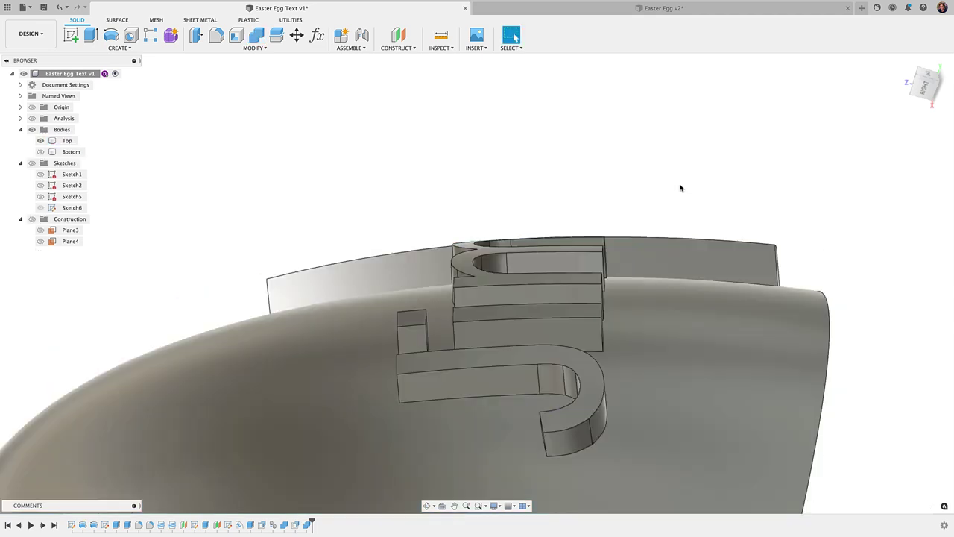
Undo and redo the intersection twice to compare the letters' outer faces with and without the trim
{"action": "left_click", "coordinate": [60, 9]}
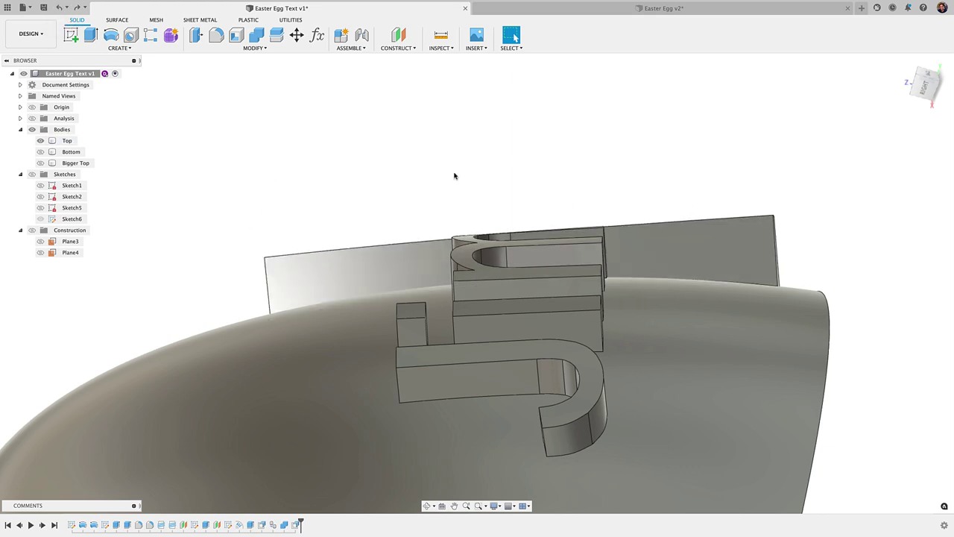
{"action": "left_click", "coordinate": [77, 9]}
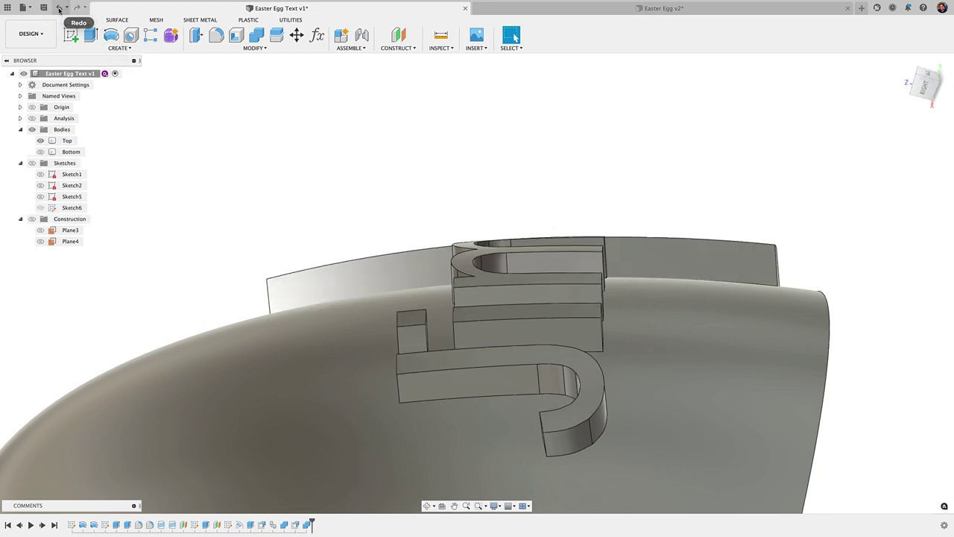
{"action": "left_click", "coordinate": [58, 8]}
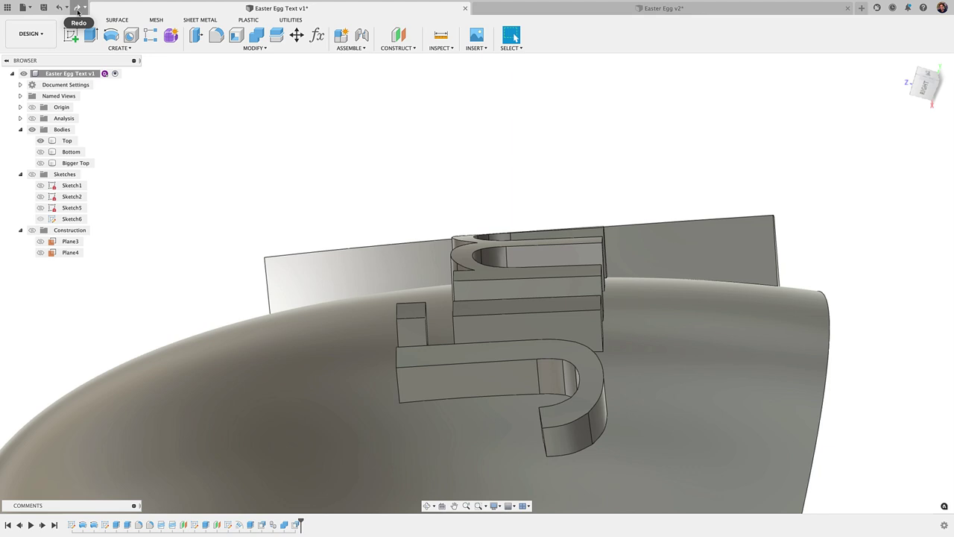
{"action": "left_click", "coordinate": [77, 9]}
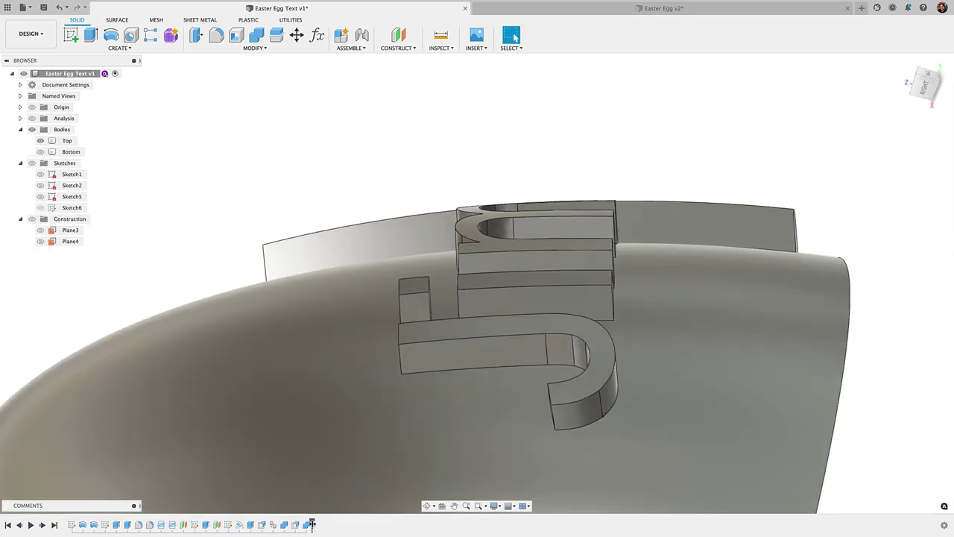
Set the Bigger Top body's face offset distance to 0.5 mm and inspect the thinner raised letters on the egg
{"action": "double_click", "coordinate": [296, 525]}
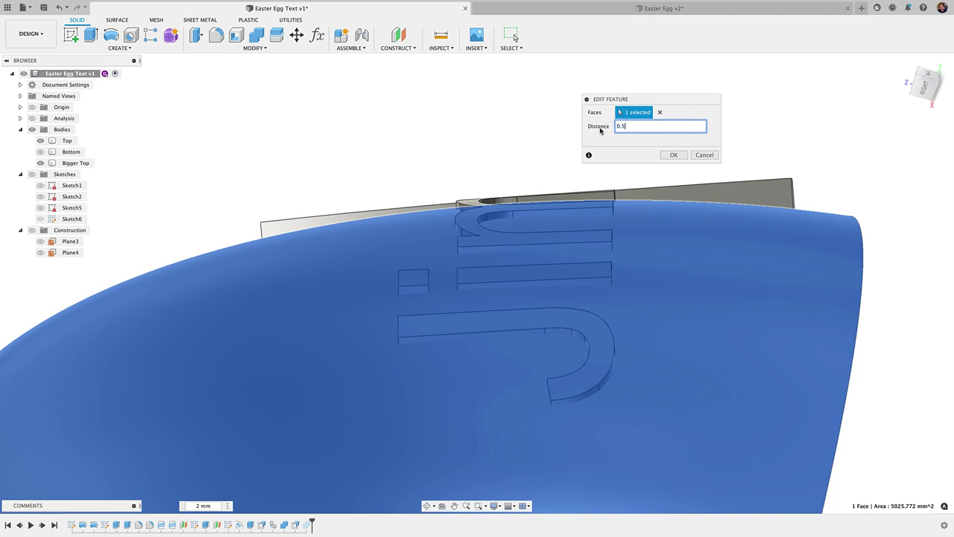
{"action": "key", "text": "Return"}
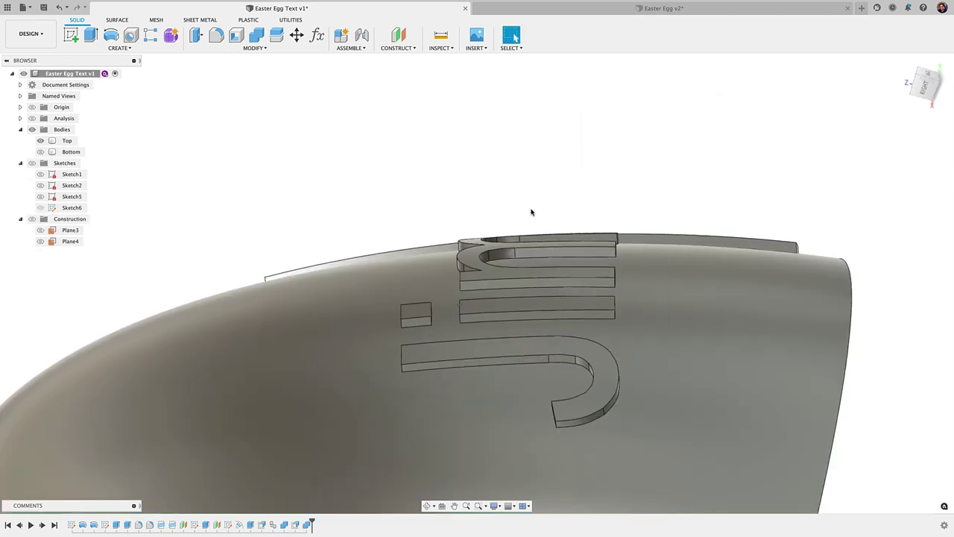
{"action": "scroll", "coordinate": [419, 326], "scroll_direction": "up", "scroll_amount": 4}
{"action": "left_click", "coordinate": [435, 191]}
{"action": "left_click", "coordinate": [428, 146]}
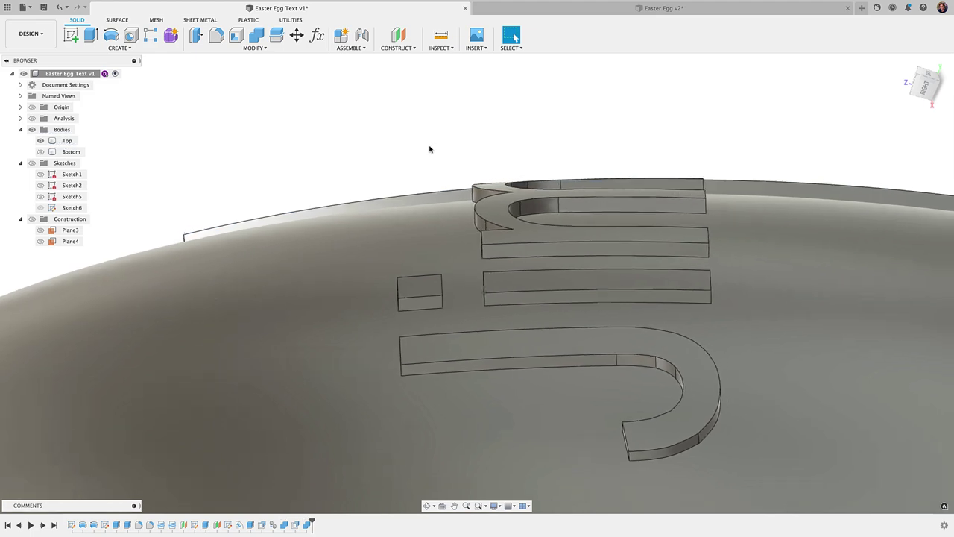
{"action": "scroll", "coordinate": [428, 146], "scroll_direction": "down", "scroll_amount": 5}
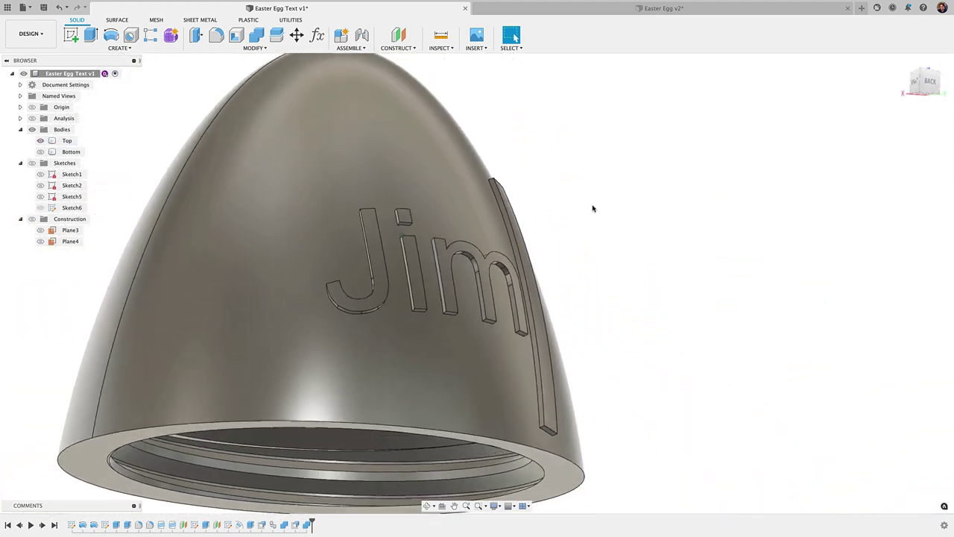
{"action": "scroll", "coordinate": [600, 213], "scroll_direction": "down", "scroll_amount": 5, "text": "shift"}
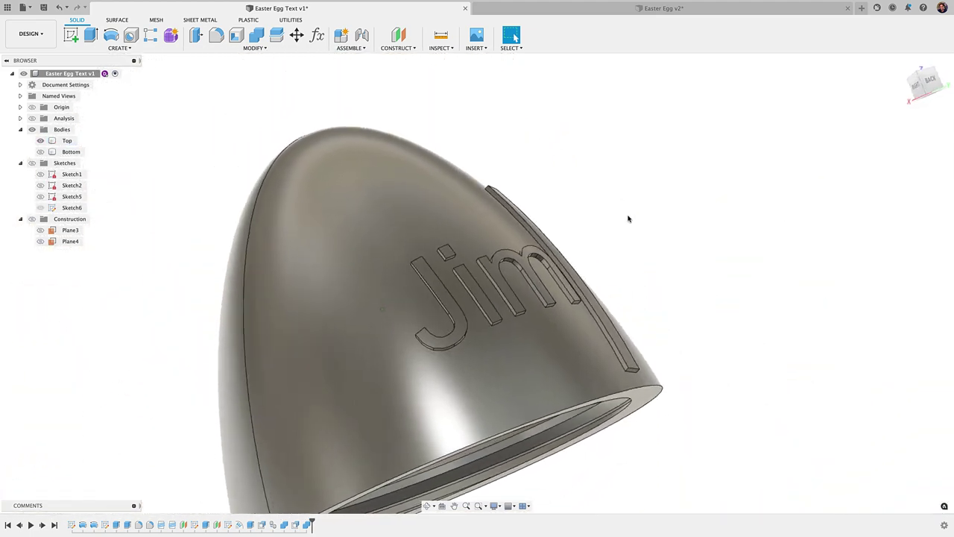